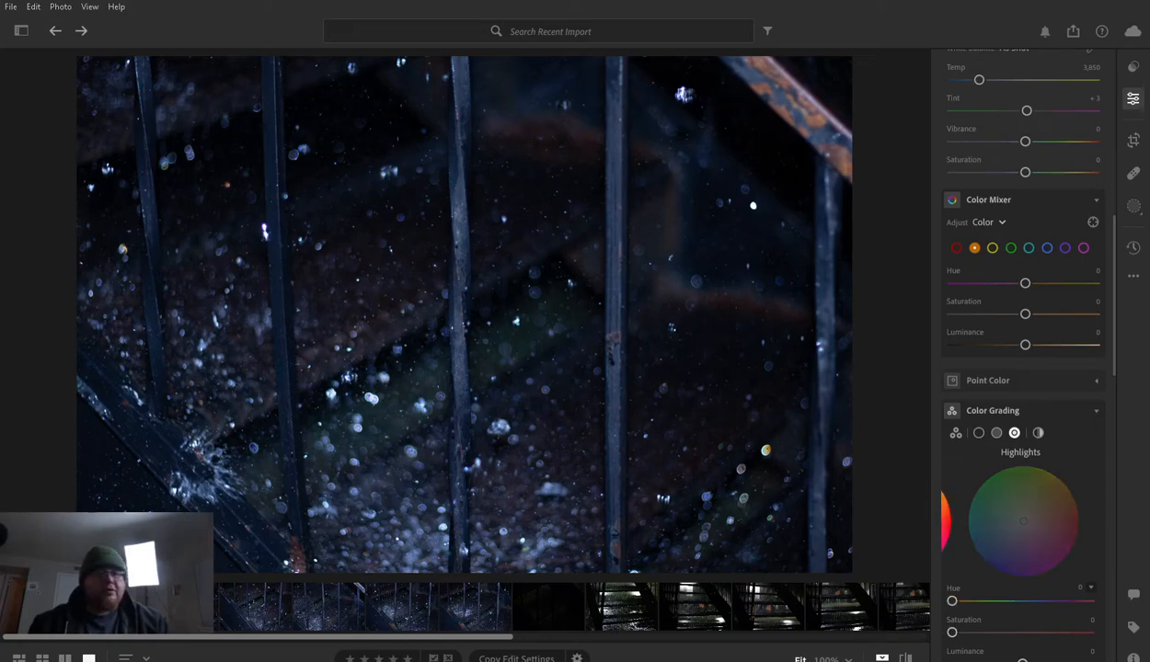
# - Browse the imported rain photos one by one, from the railing close-ups through the dark staircase shots to the last flash-lit staircase
pyautogui.click(324, 608)
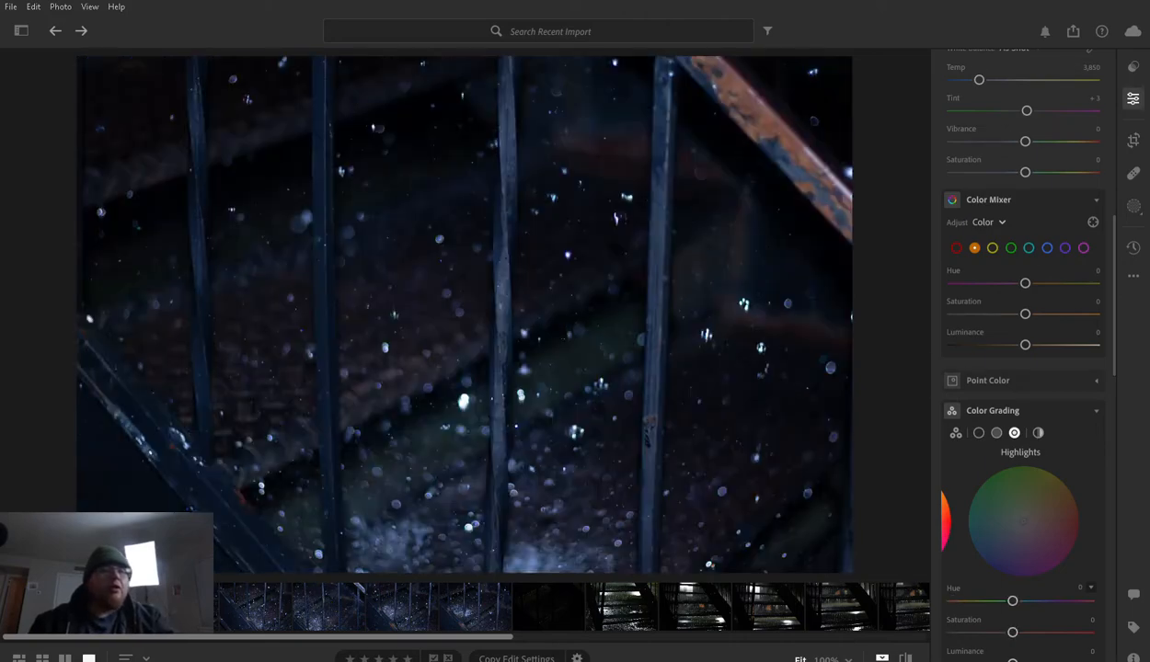
pyautogui.press('Left')
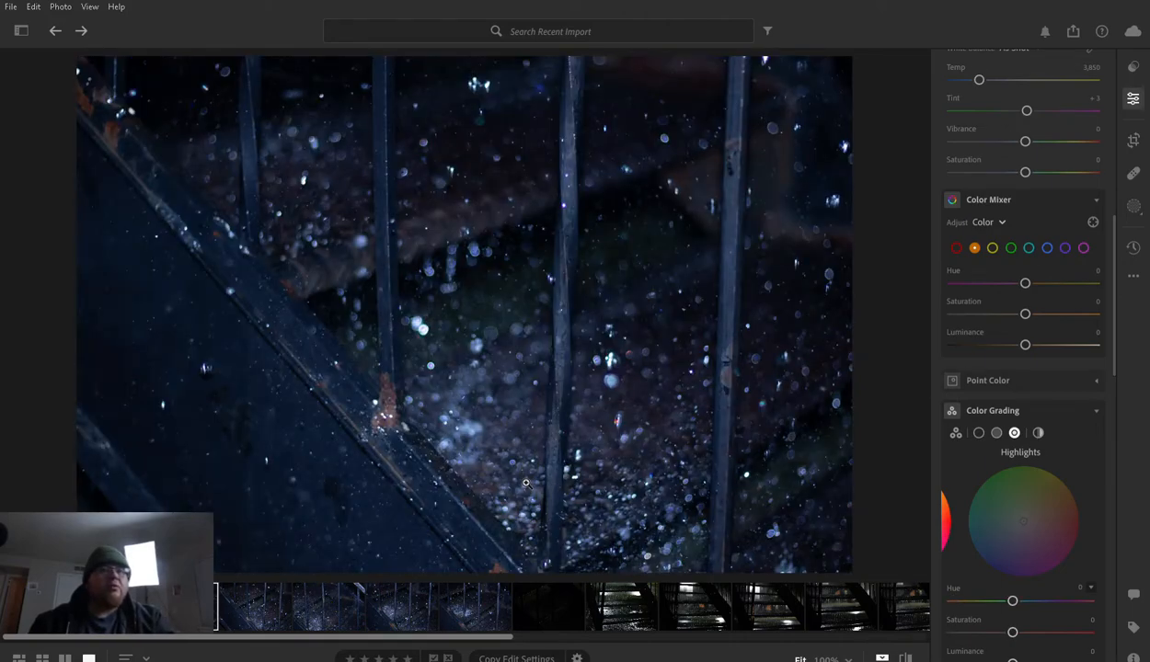
pyautogui.press('Left')
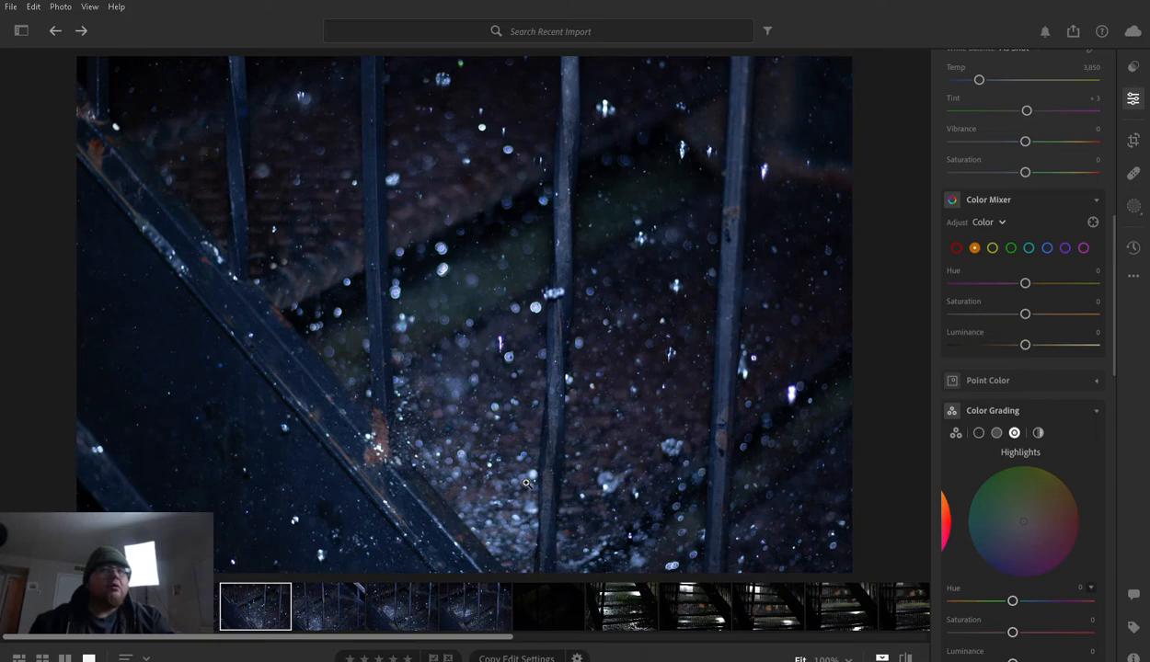
pyautogui.press('Right')
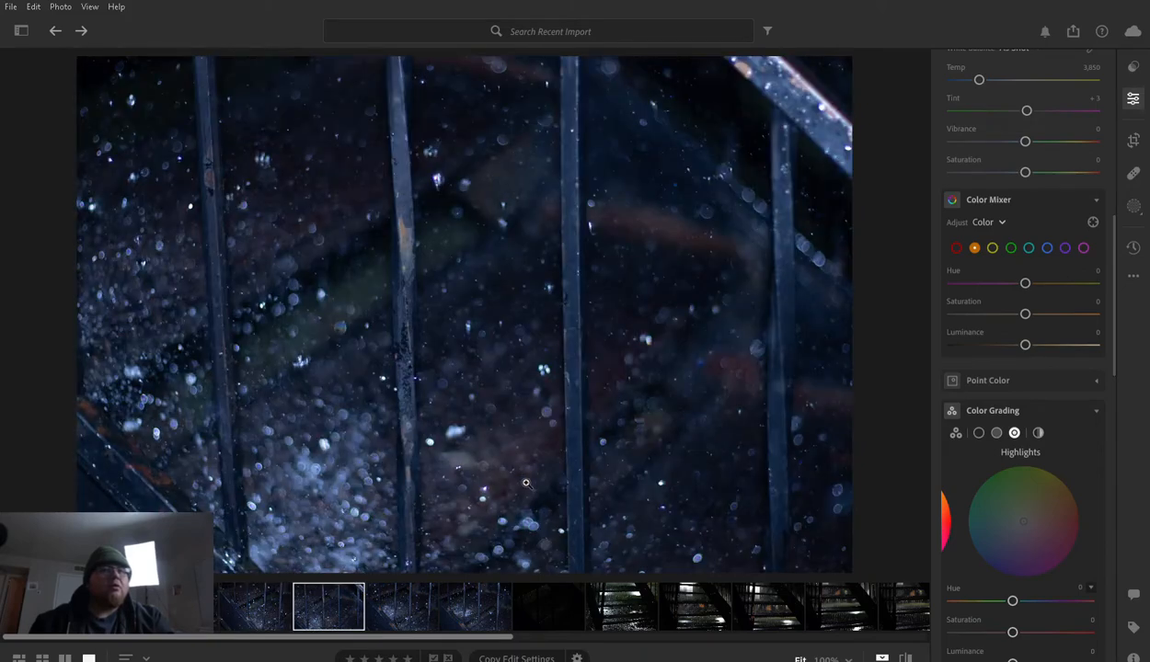
pyautogui.press('Right')
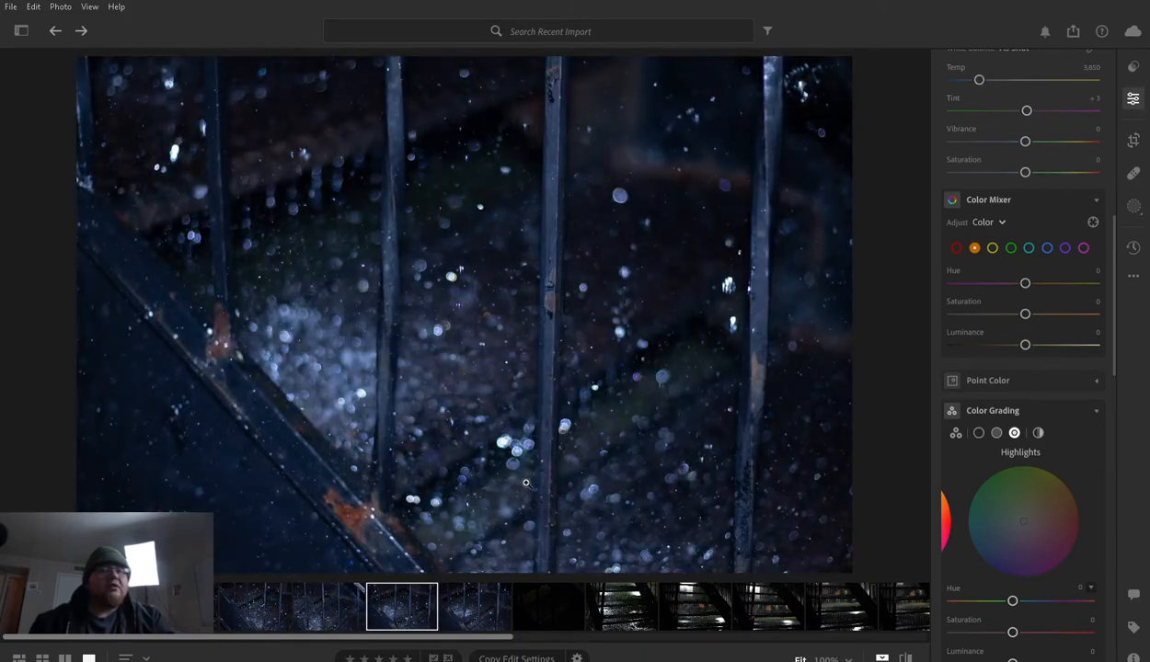
pyautogui.press('Right')
pyautogui.press('Right')
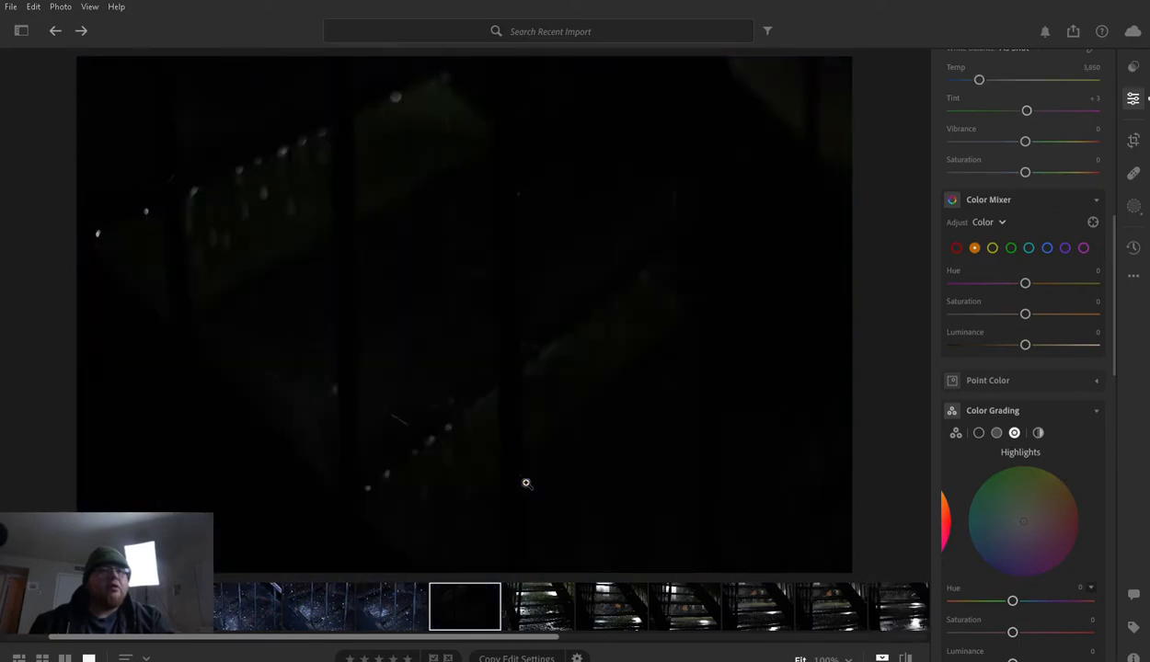
pyautogui.press('Right')
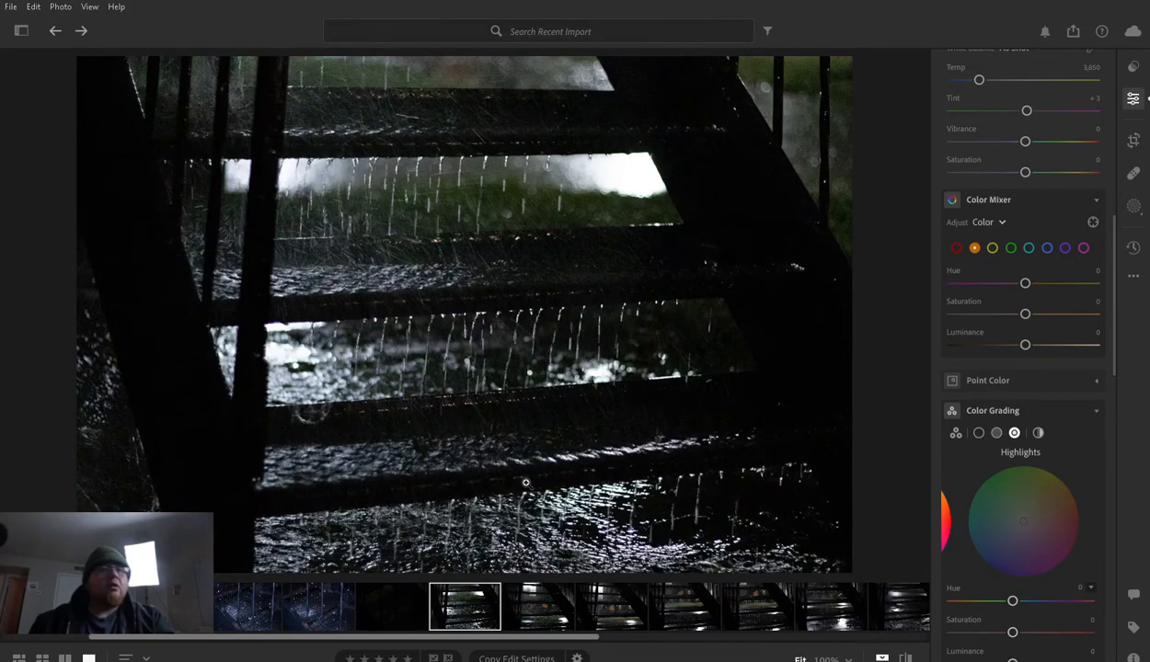
pyautogui.press('Right')
pyautogui.press('Right')
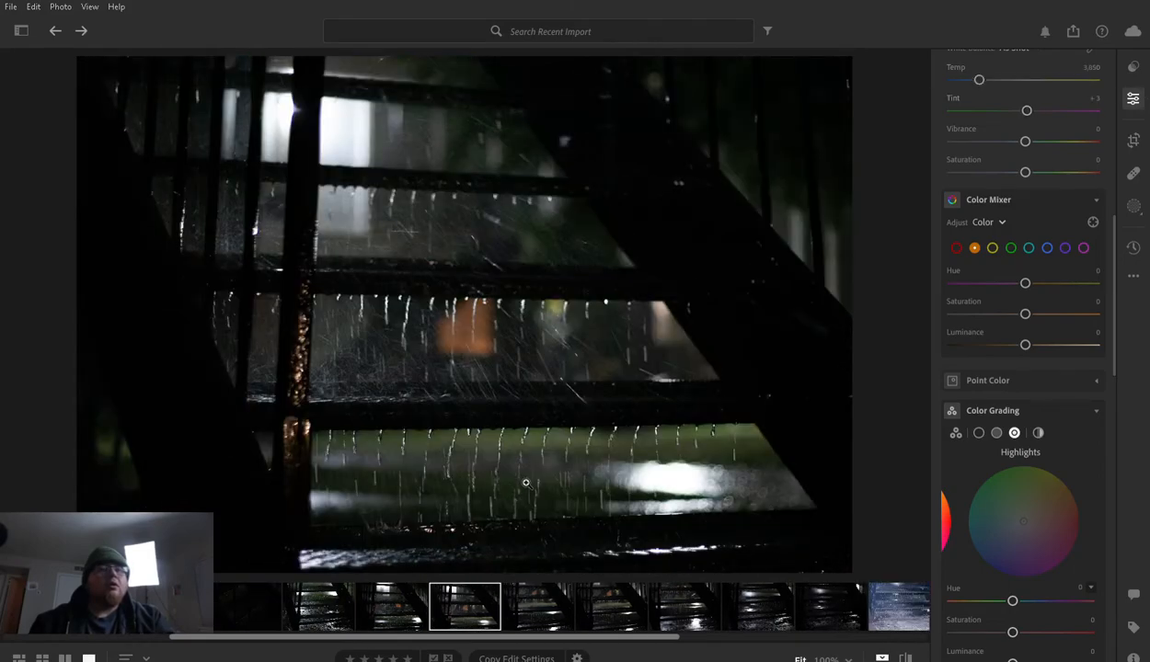
pyautogui.press('Right')
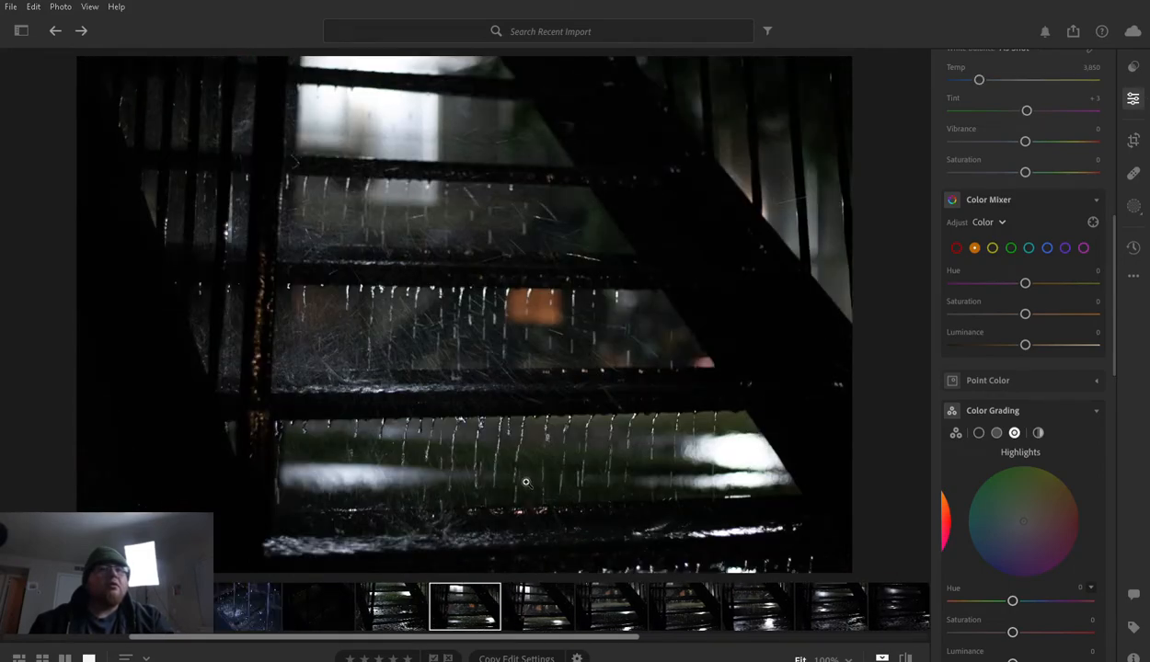
pyautogui.press('Right')
pyautogui.press('Right')
pyautogui.press('Right')
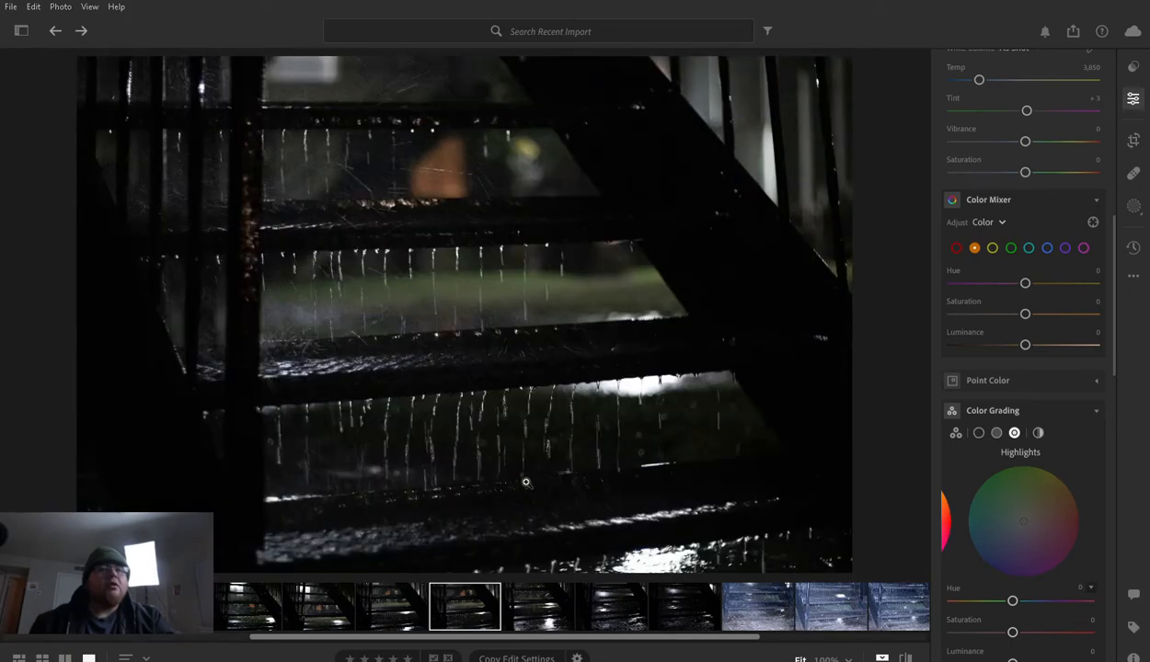
pyautogui.press('Right')
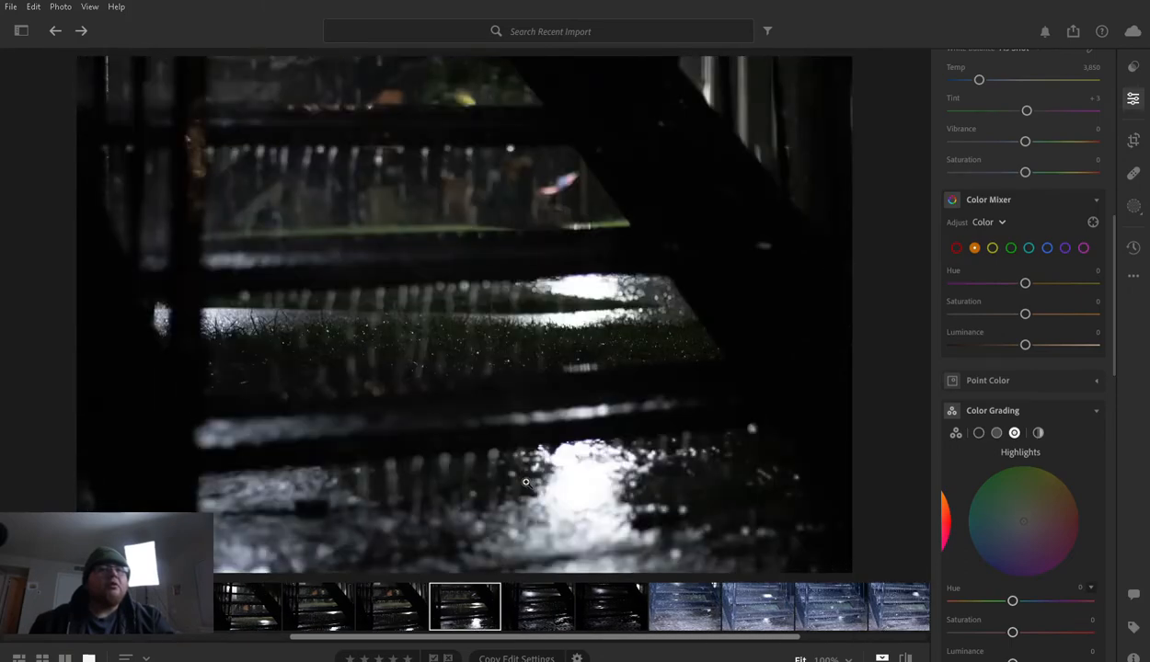
pyautogui.press('Right')
pyautogui.press('Right')
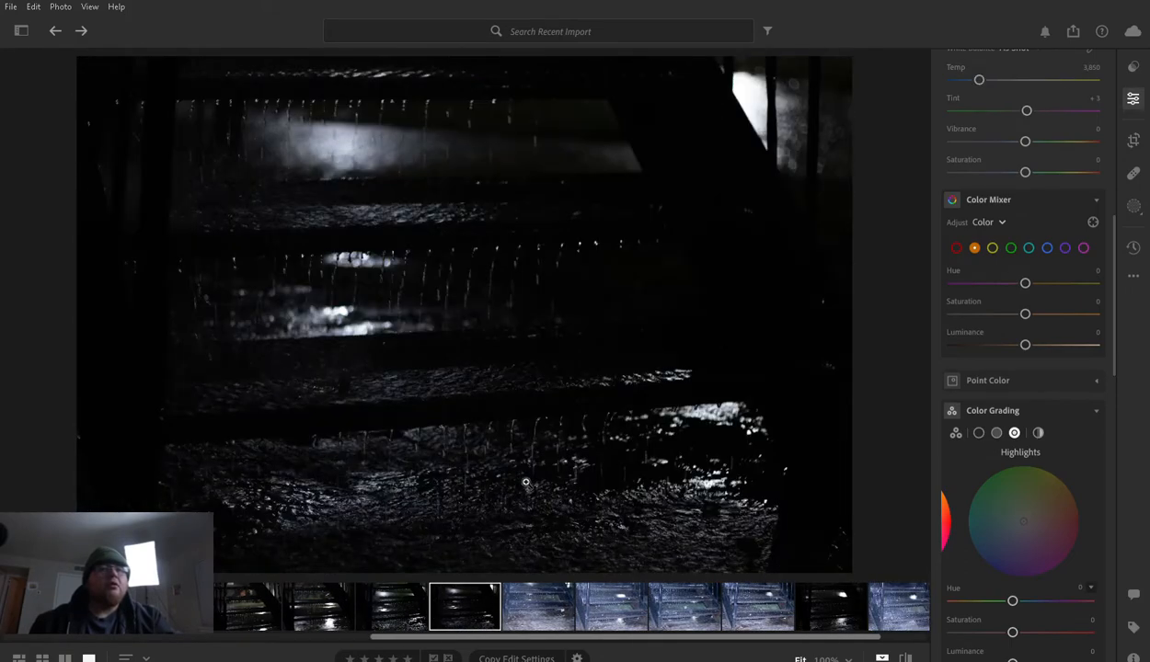
pyautogui.press('Right')
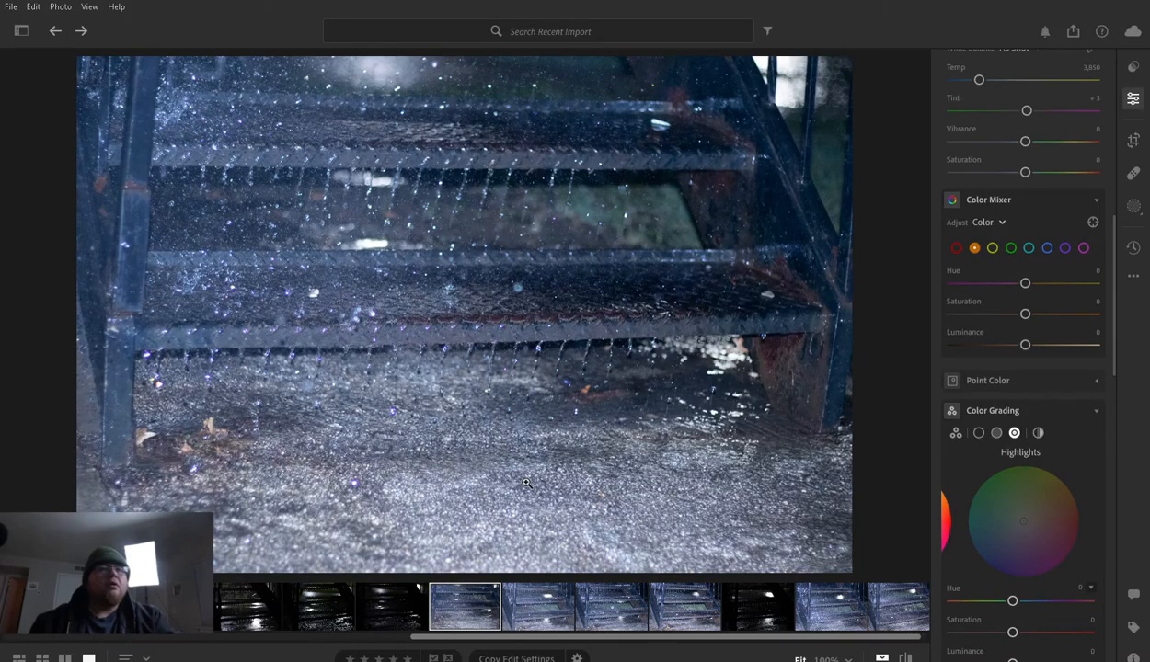
pyautogui.press('Right')
pyautogui.press('Right')
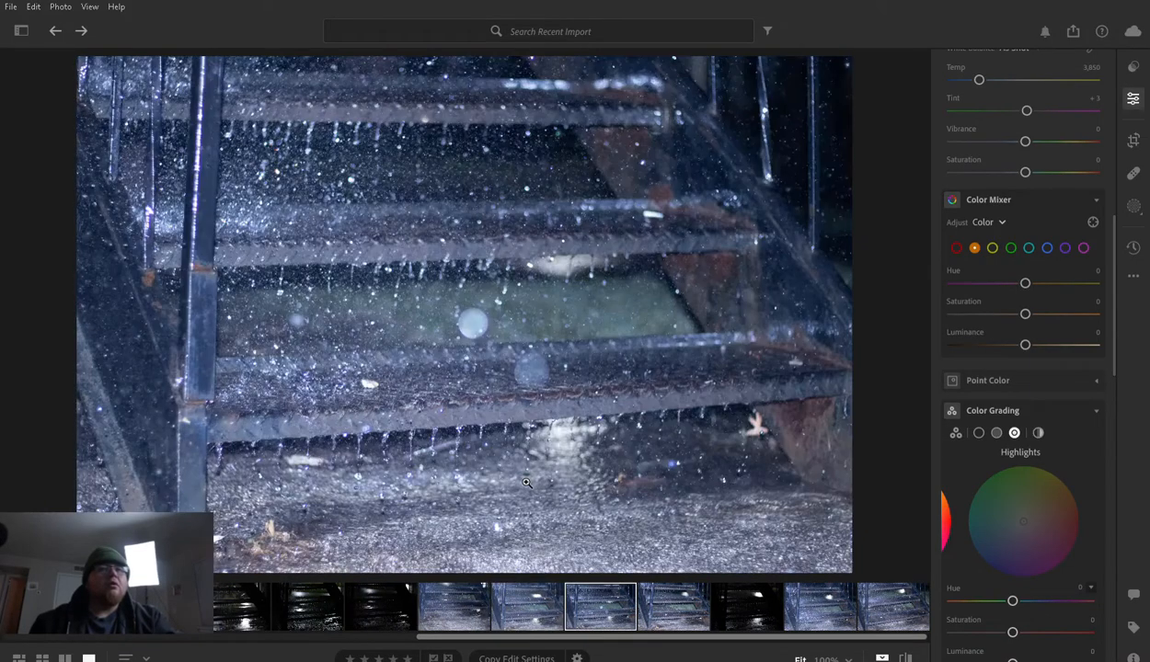
pyautogui.press('Right')
pyautogui.press('Right')
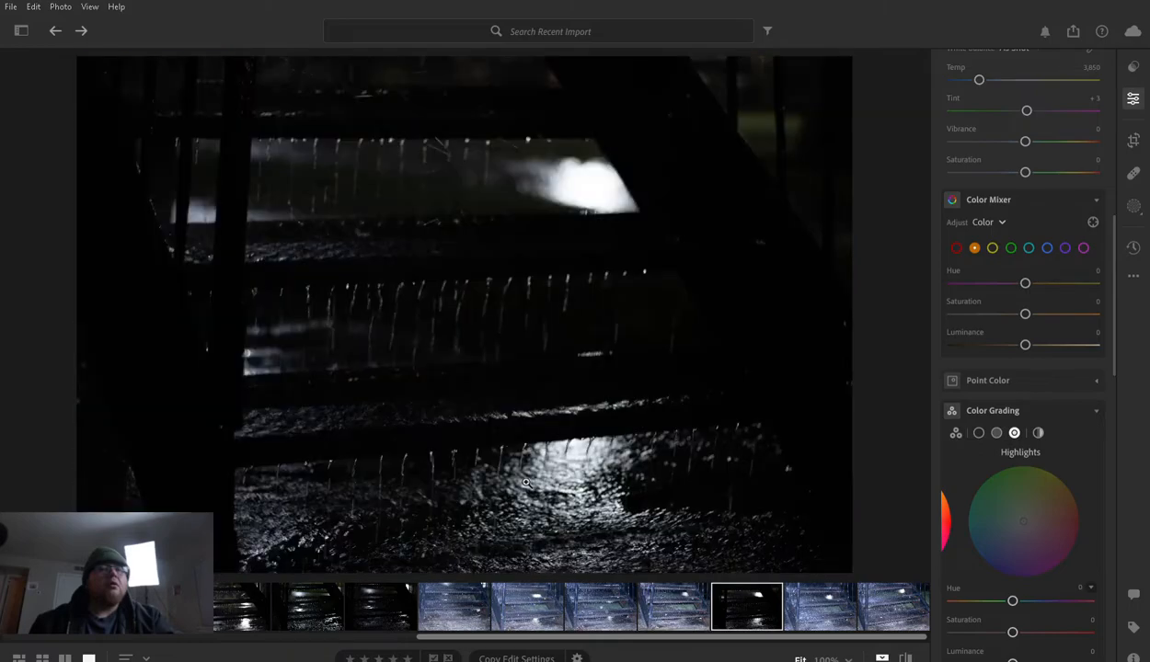
pyautogui.press('Right')
pyautogui.press('Right')
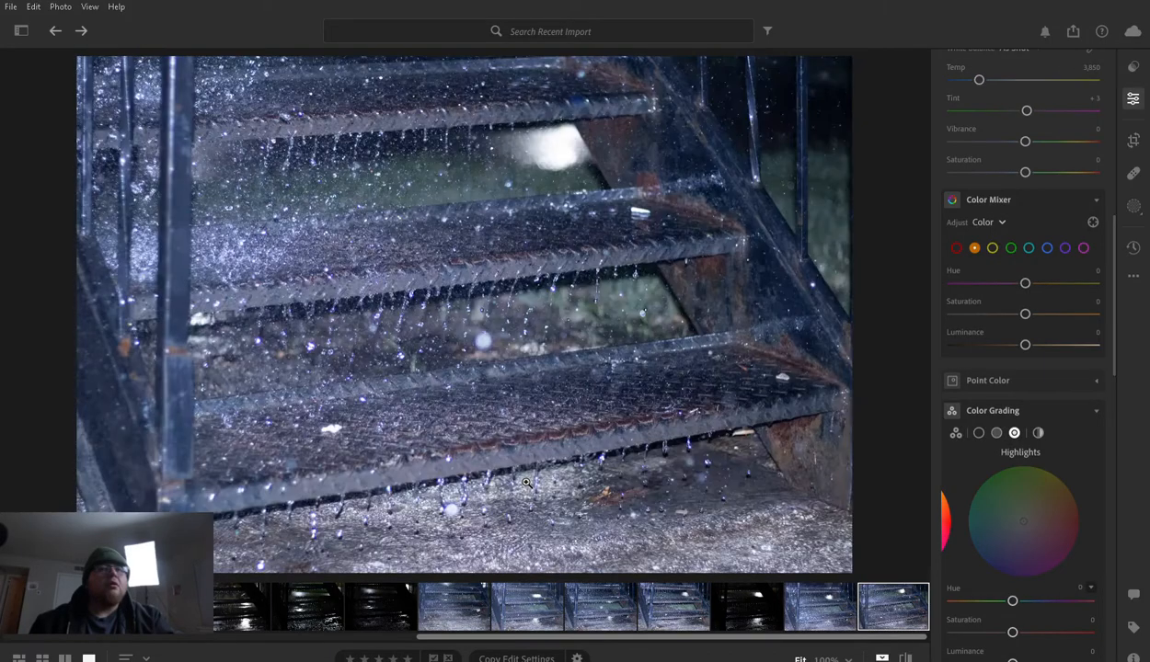
# - Go back through the series and compare the backlit staircase silhouettes with dripping rain as candidates for editing
pyautogui.press('Left')
pyautogui.press('Left')
pyautogui.press('Left')
pyautogui.press('Left')
pyautogui.press('Left')
pyautogui.press('Left')
pyautogui.press('Left')
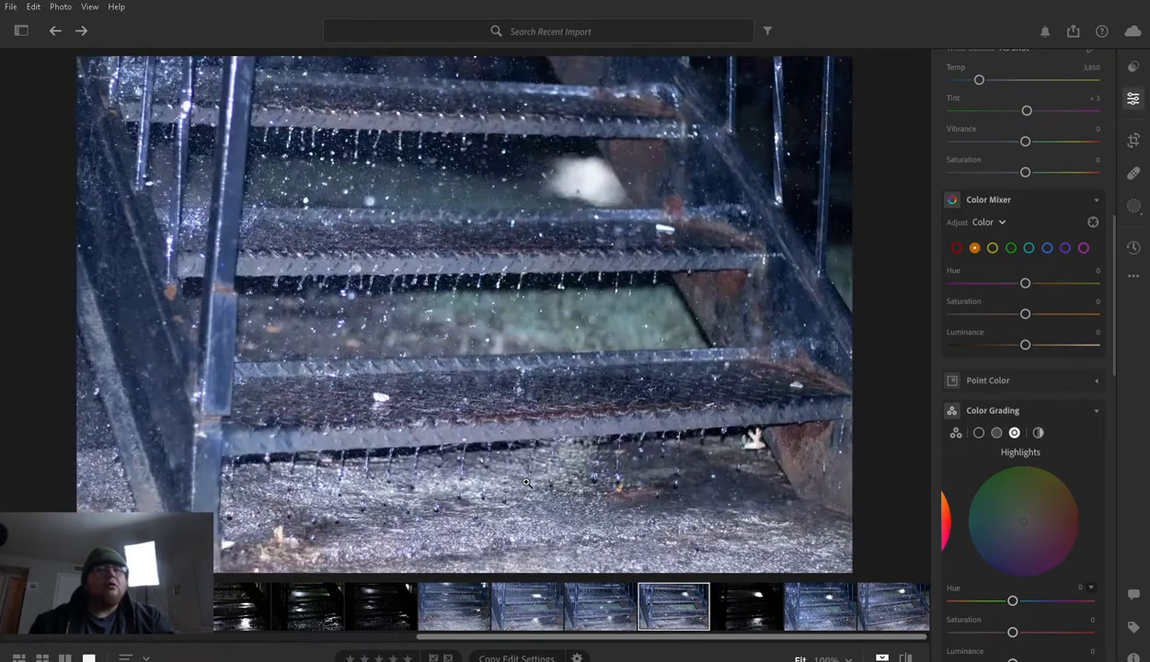
pyautogui.press('Left')
pyautogui.press('Left')
pyautogui.press('Left')
pyautogui.press('Left')
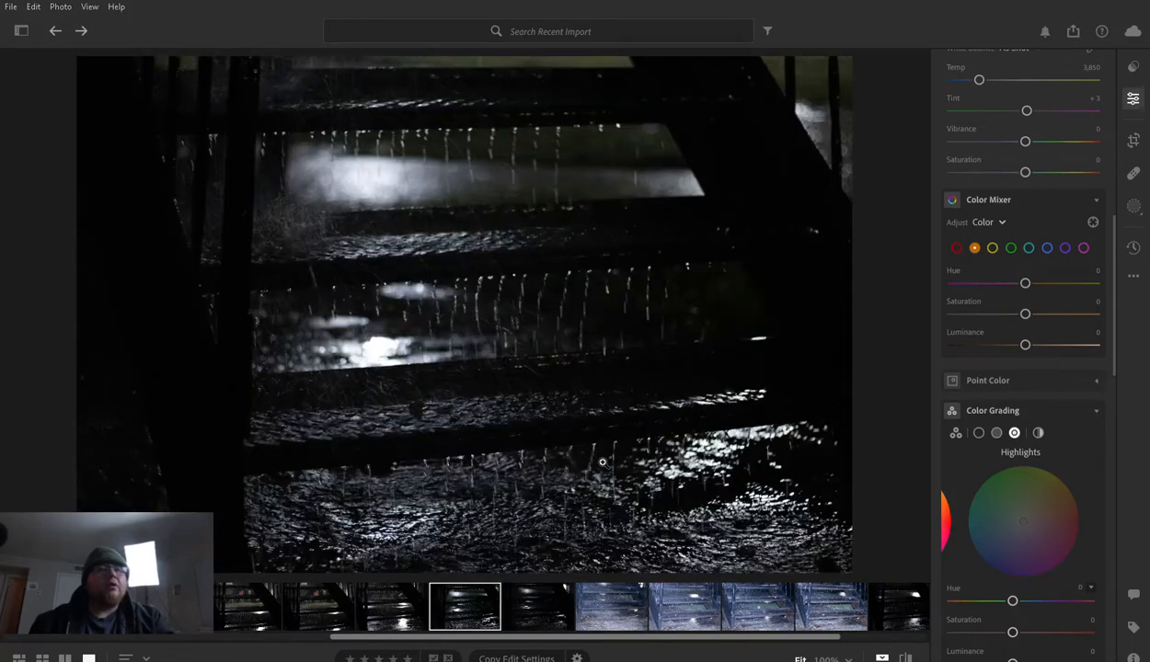
pyautogui.press('Left')
pyautogui.press('Left')
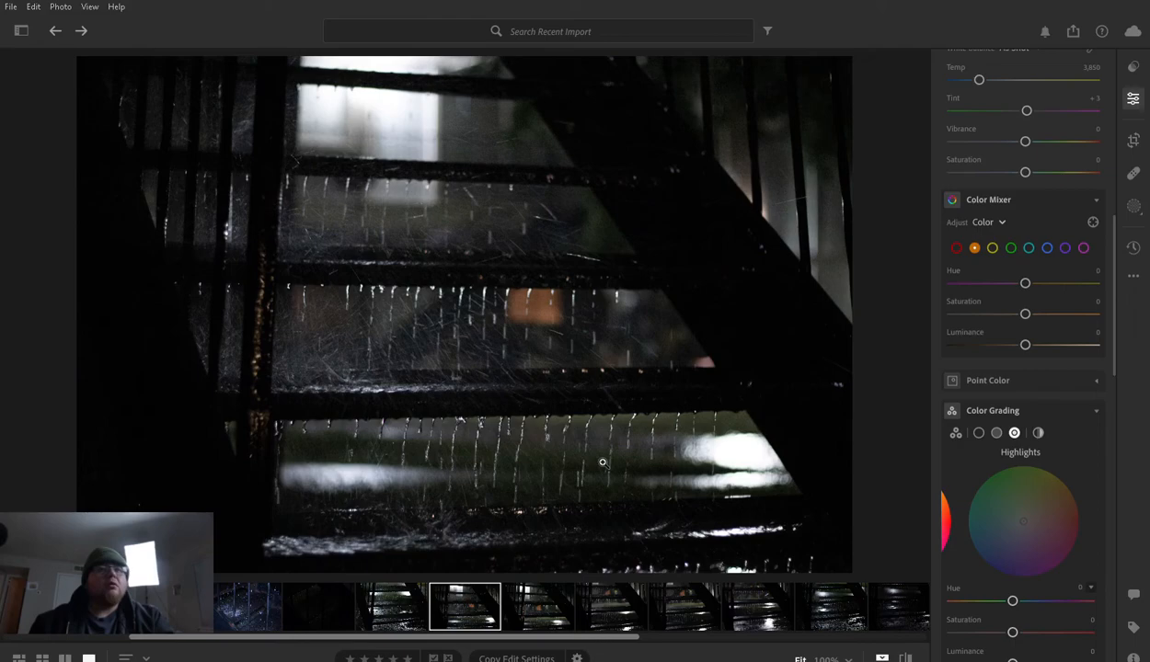
pyautogui.press('Right')
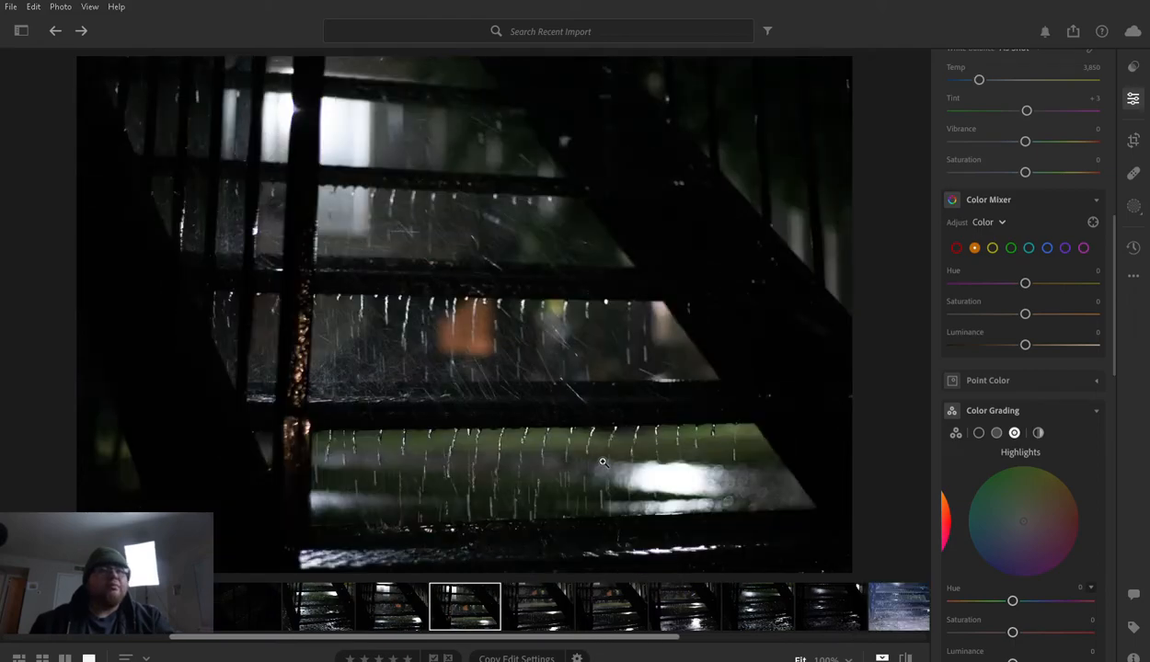
pyautogui.press('Right')
pyautogui.press('Right')
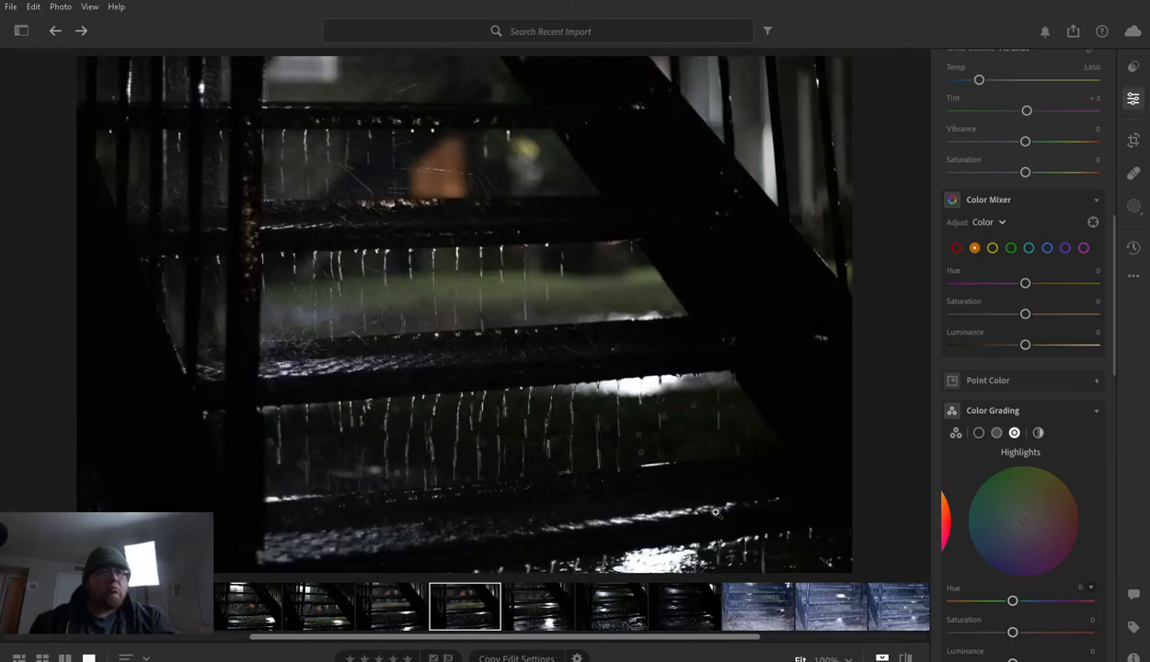
pyautogui.press('Right')
pyautogui.press('Right')
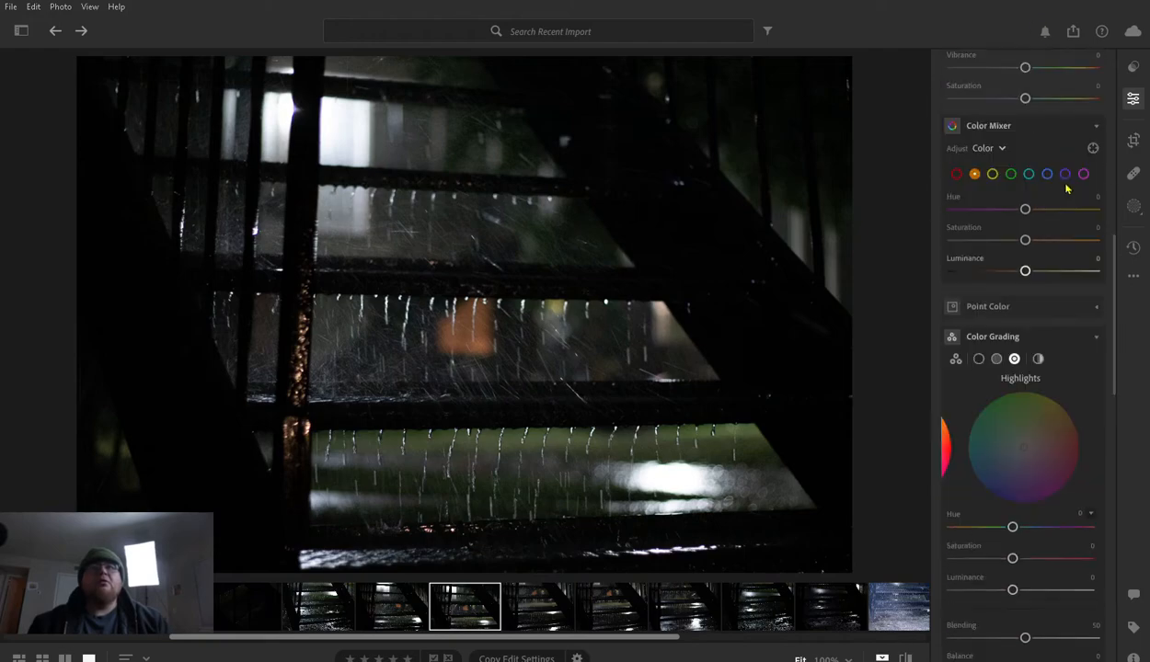
# - Try raising the exposure of the backlit staircase photo almost to its maximum, and undo the change
pyautogui.scroll(10, 1063, 205)
pyautogui.scroll(2, 1063, 205)
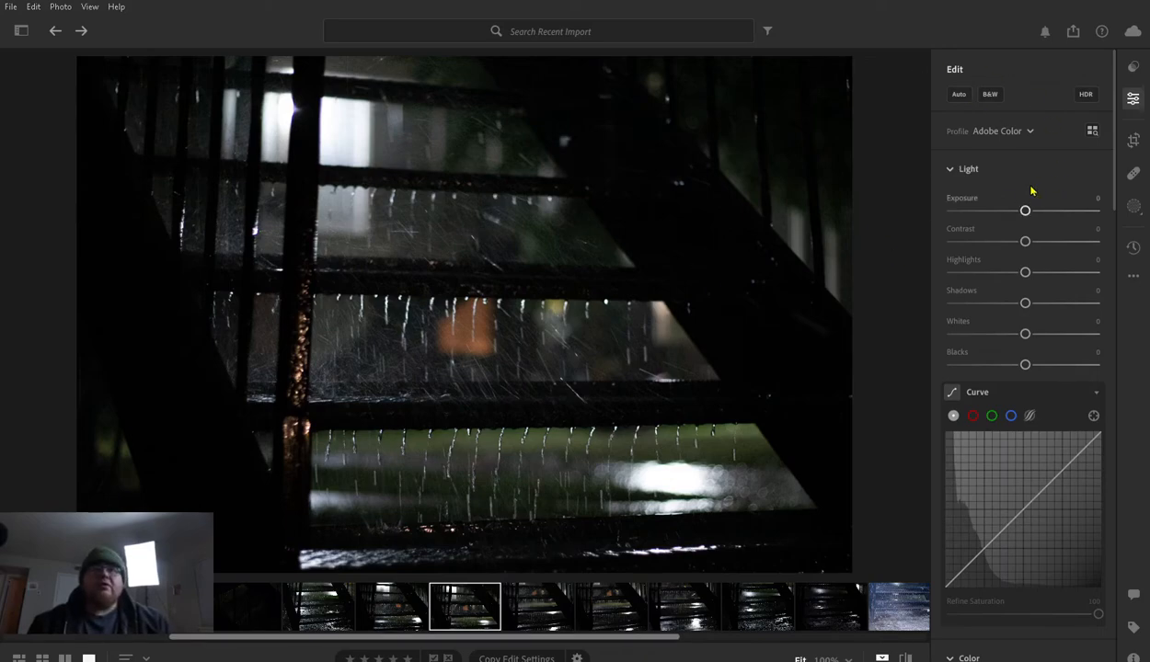
pyautogui.moveTo(1025, 203); pyautogui.dragTo(1100, 202)
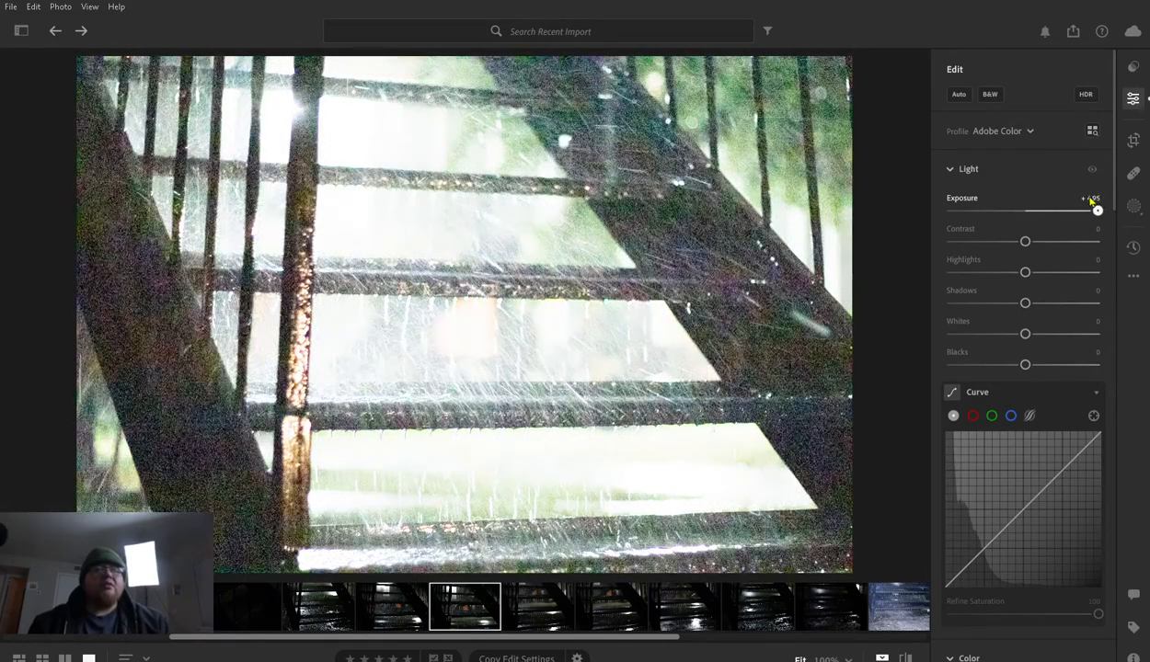
pyautogui.hotkey('ctrl', 'z')
# - Try a slight exposure increase on the nearly black photo, and reset its exposure to 0
pyautogui.moveTo(1020, 210)
pyautogui.mouseDown()
pyautogui.moveTo(929, 211)
pyautogui.moveTo(1021, 210)
pyautogui.mouseUp()
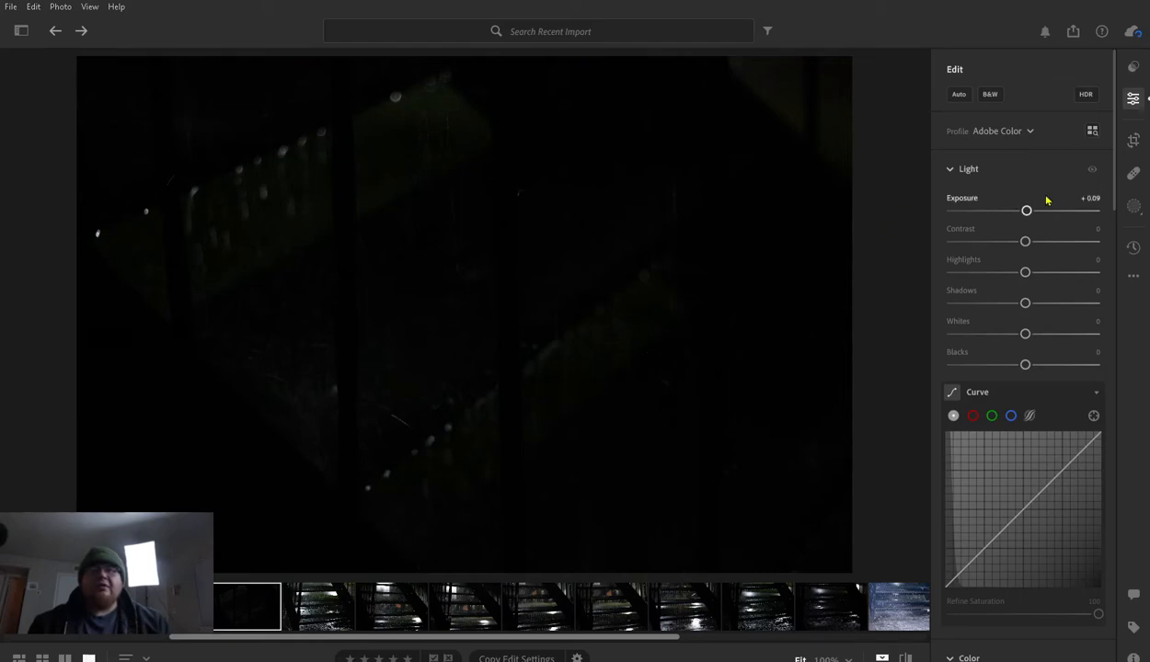
pyautogui.moveTo(1026, 209)
pyautogui.mouseDown()
pyautogui.moveTo(1097, 209)
pyautogui.moveTo(966, 210)
pyautogui.moveTo(1095, 210)
pyautogui.moveTo(1030, 210)
pyautogui.mouseUp()
pyautogui.click(962, 194)
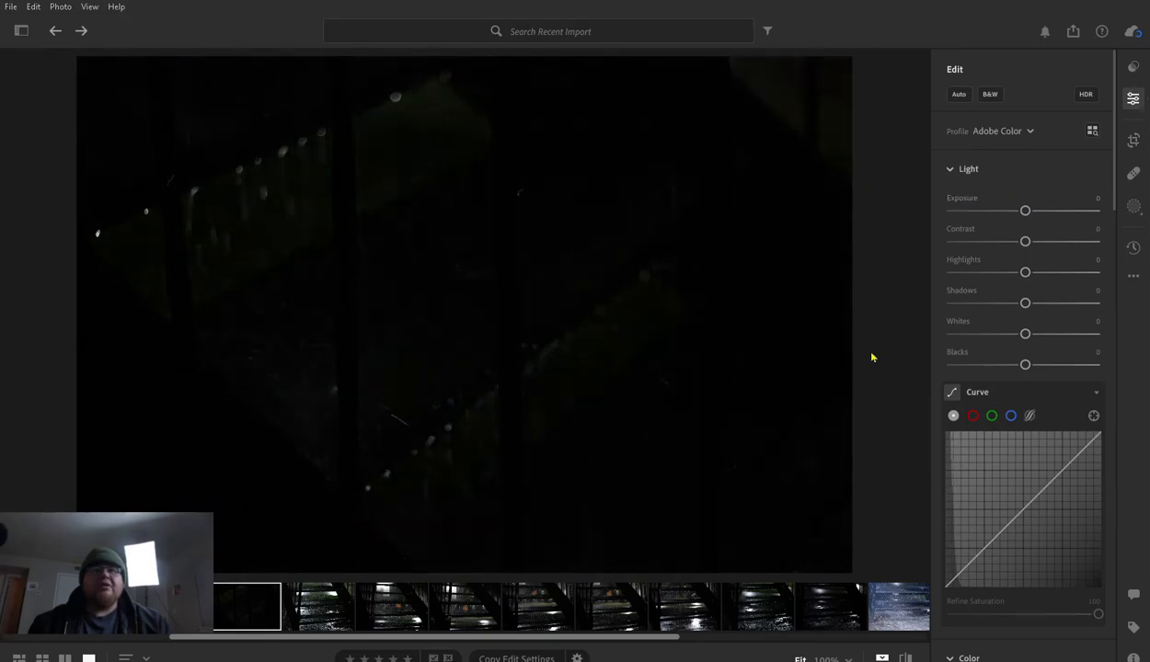
# - Try brightening the exposure of the last dark staircase photo before the blue flash-lit shots, and reset it to 0
pyautogui.click(828, 597)
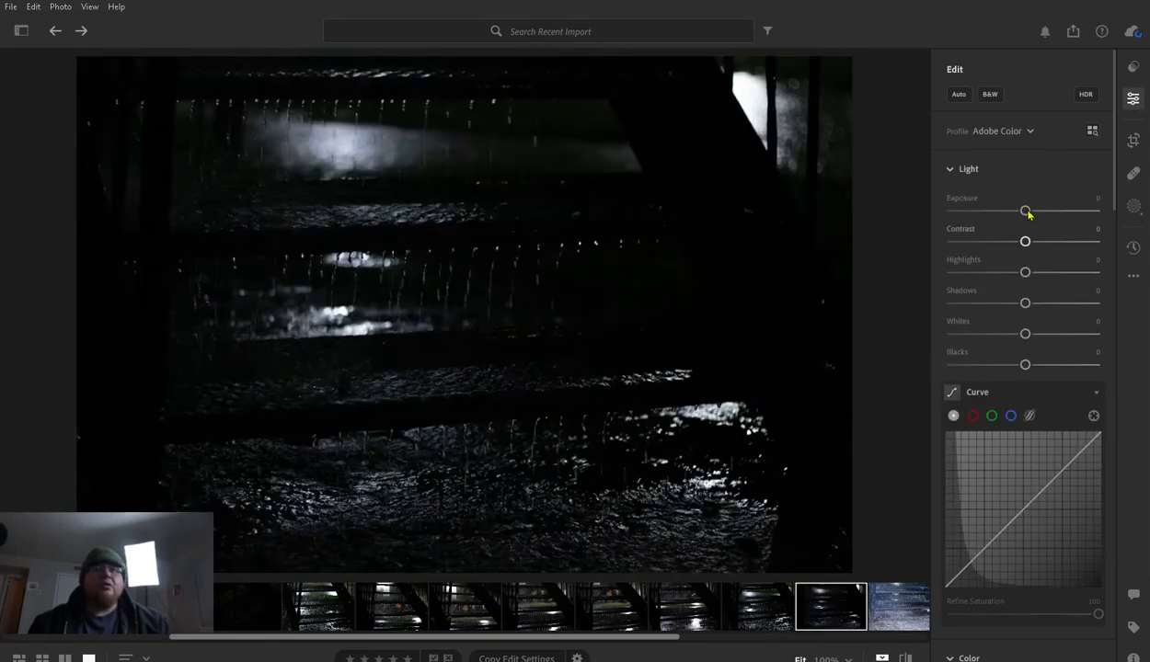
pyautogui.moveTo(1027, 201)
pyautogui.mouseDown()
pyautogui.moveTo(1090, 205)
pyautogui.moveTo(1041, 209)
pyautogui.mouseUp()
pyautogui.doubleClick(962, 195)
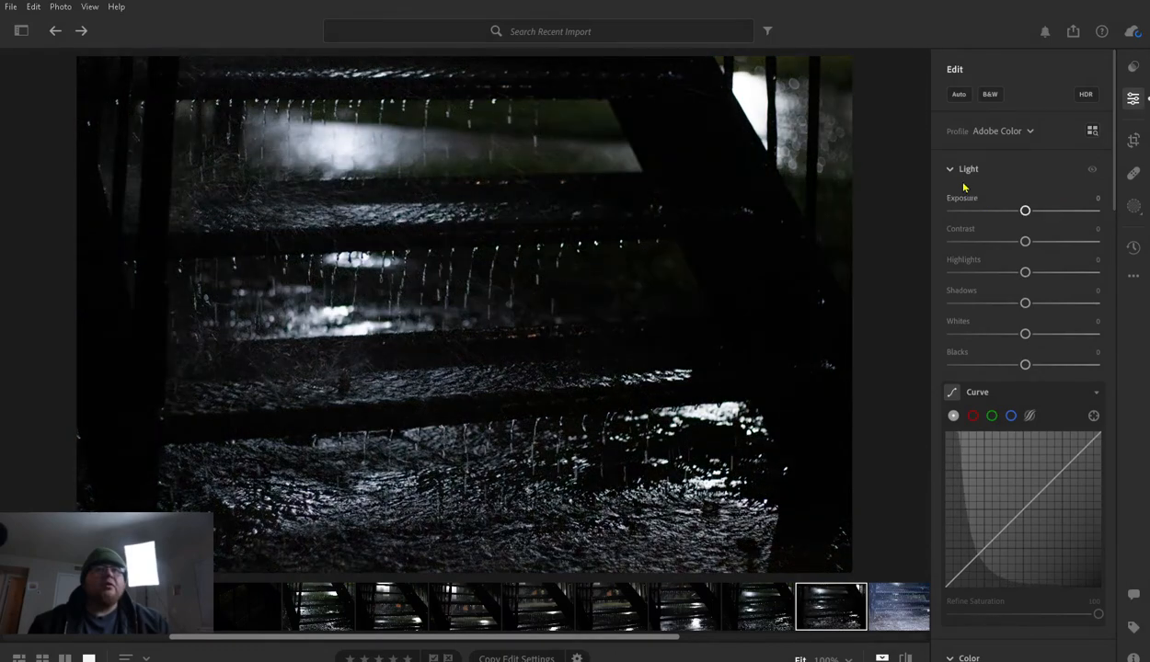
# - Open the second backlit staircase photo after the nearly black frame and set its exposure to +0.61
pyautogui.click(392, 607)
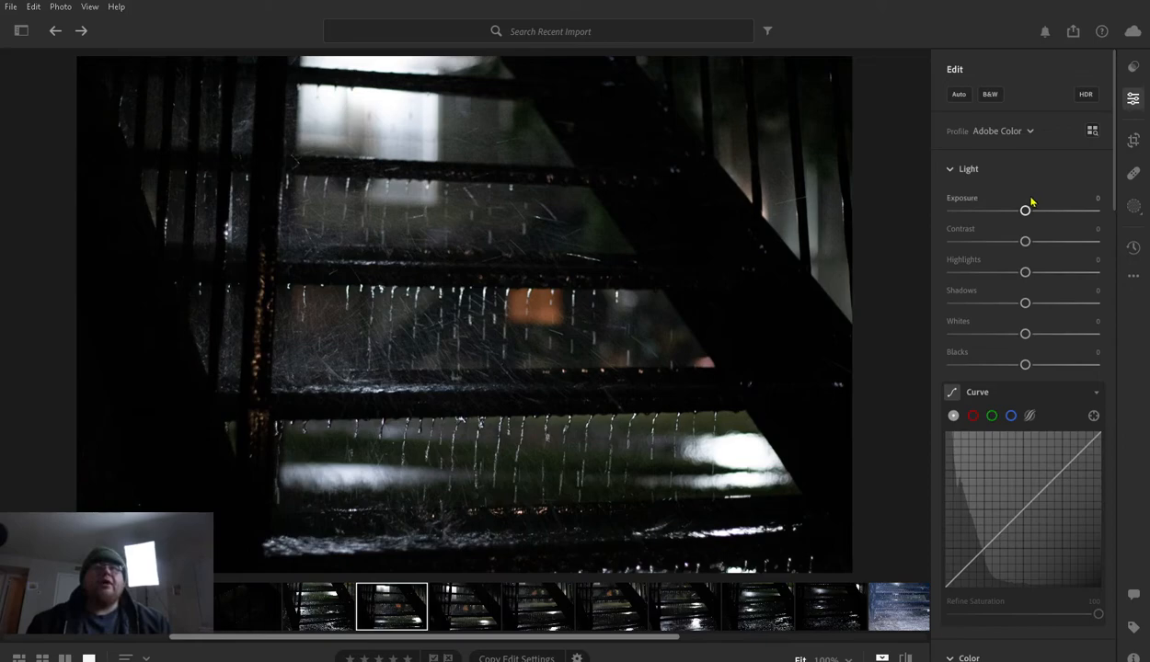
pyautogui.moveTo(1025, 208)
pyautogui.mouseDown()
pyautogui.moveTo(1034, 204)
pyautogui.moveTo(1016, 206)
pyautogui.moveTo(1035, 210)
pyautogui.mouseUp()
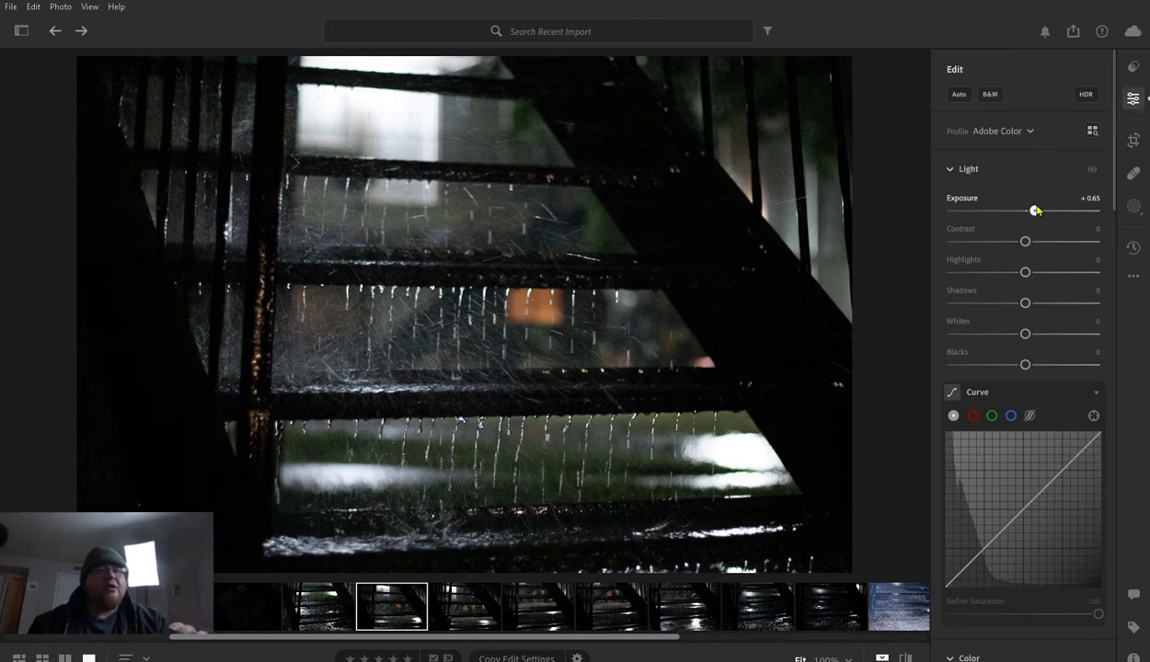
pyautogui.moveTo(1035, 211)
pyautogui.mouseDown()
pyautogui.moveTo(1020, 211)
pyautogui.moveTo(1034, 211)
pyautogui.mouseUp()
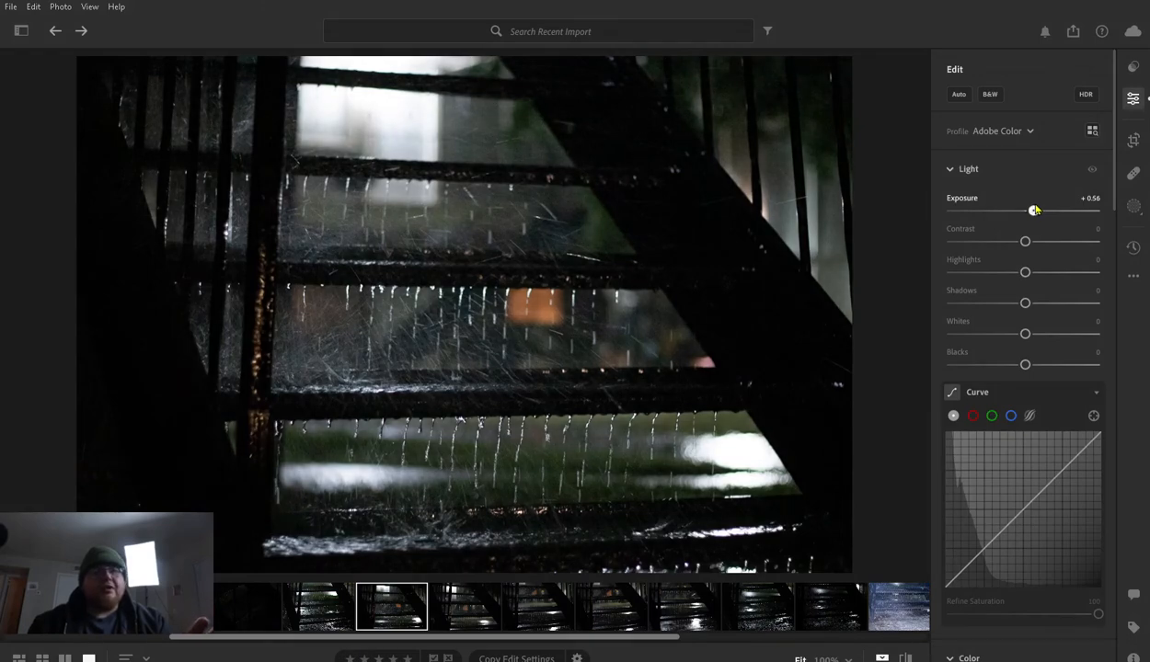
pyautogui.moveTo(1035, 210); pyautogui.dragTo(1036, 211)
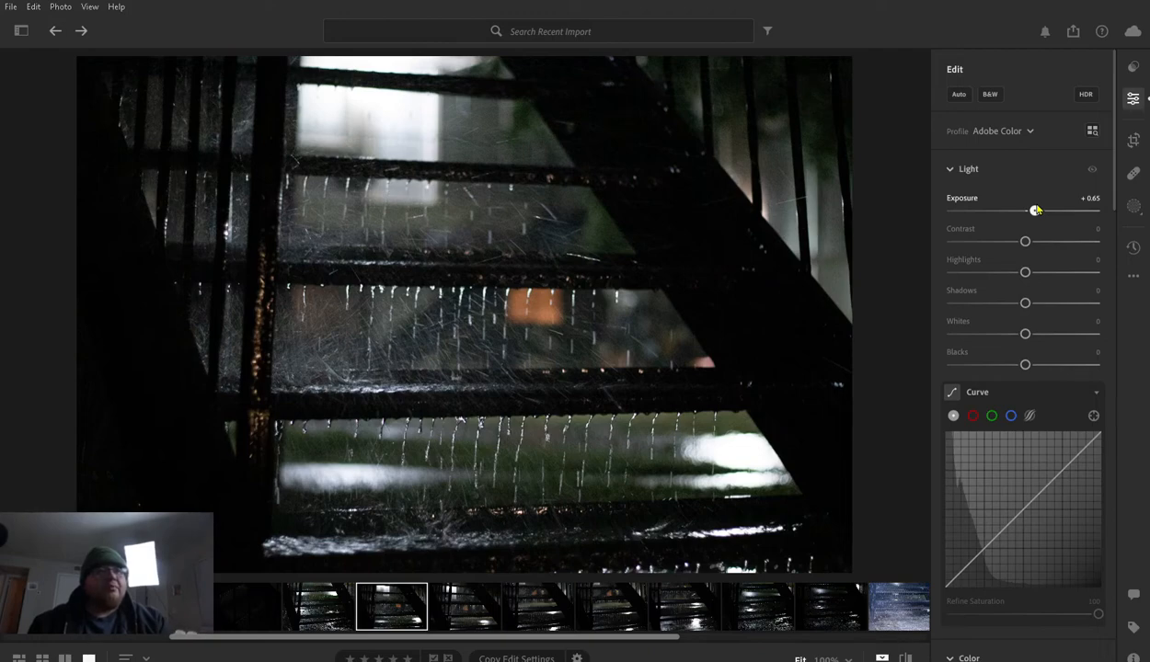
pyautogui.moveTo(1036, 211)
pyautogui.mouseDown()
pyautogui.moveTo(1011, 211)
pyautogui.moveTo(1037, 211)
pyautogui.mouseUp()
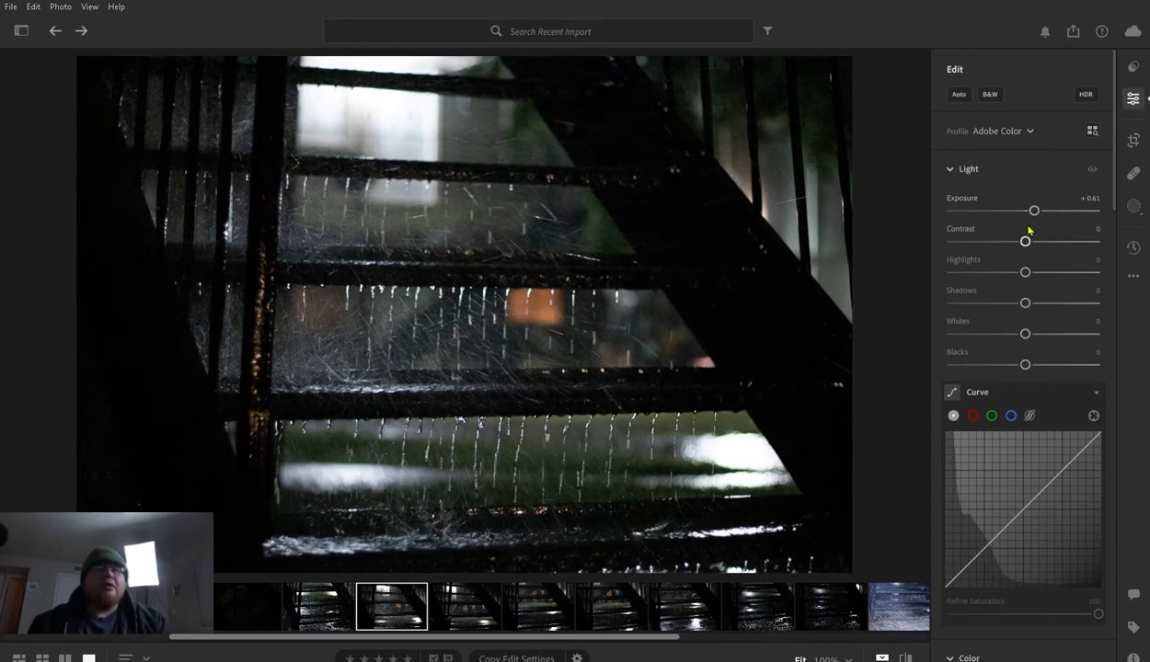
# - Balance the staircase photo's tones with Contrast at +11, Highlights at −41 and Shadows at +38
pyautogui.moveTo(1024, 237); pyautogui.dragTo(994, 267)
pyautogui.doubleClick(956, 229)
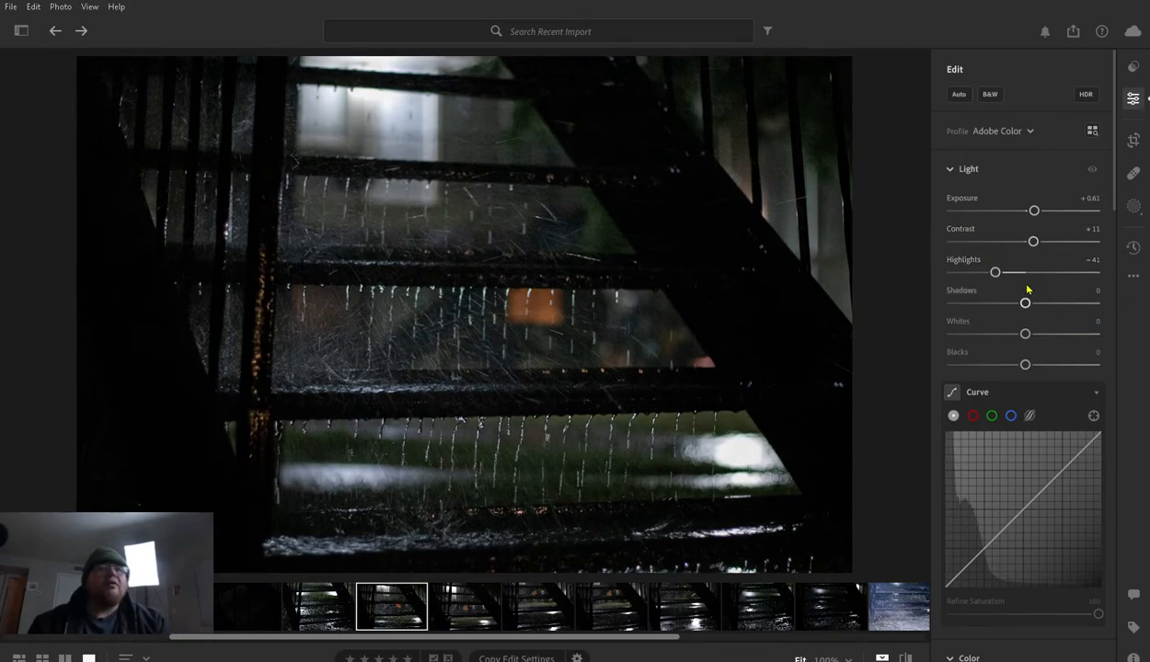
pyautogui.moveTo(1029, 292); pyautogui.dragTo(1058, 293)
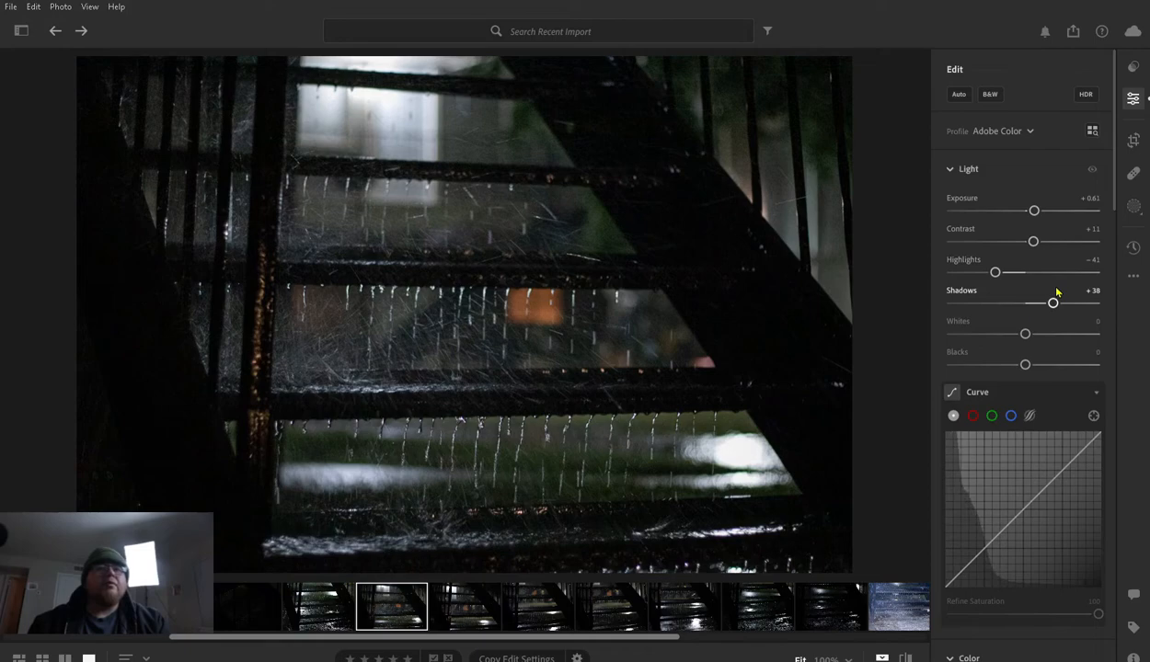
# - Set the staircase photo's Whites to −50 and Blacks to +11
pyautogui.moveTo(1025, 331); pyautogui.dragTo(986, 331)
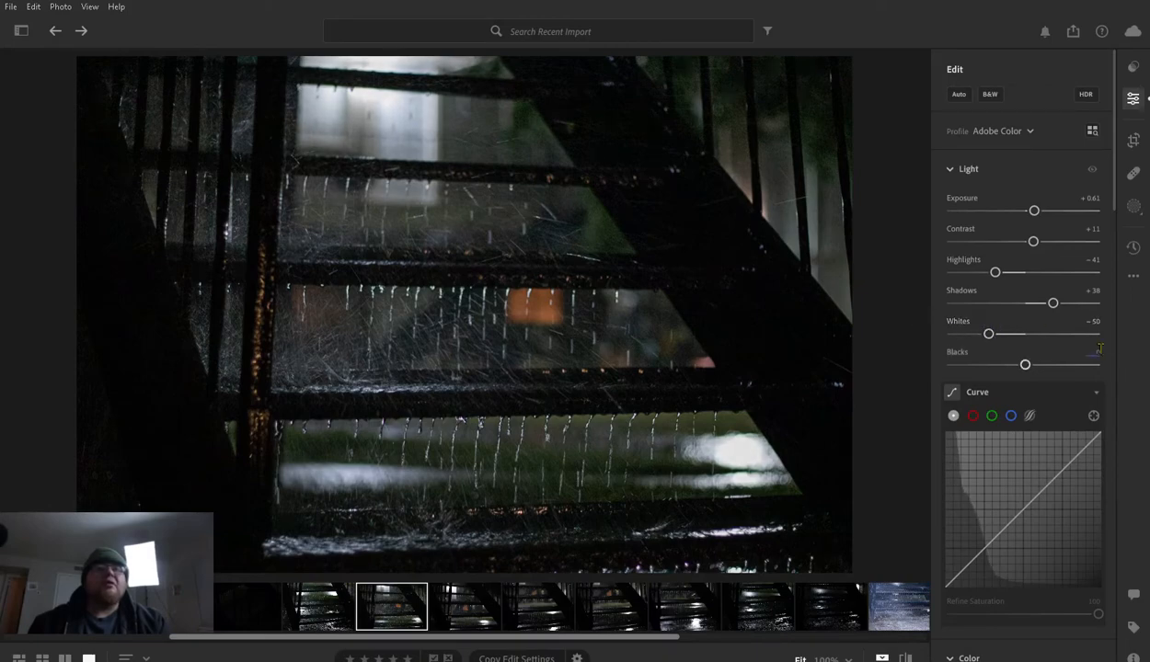
pyautogui.scroll(-1, 1003, 317)
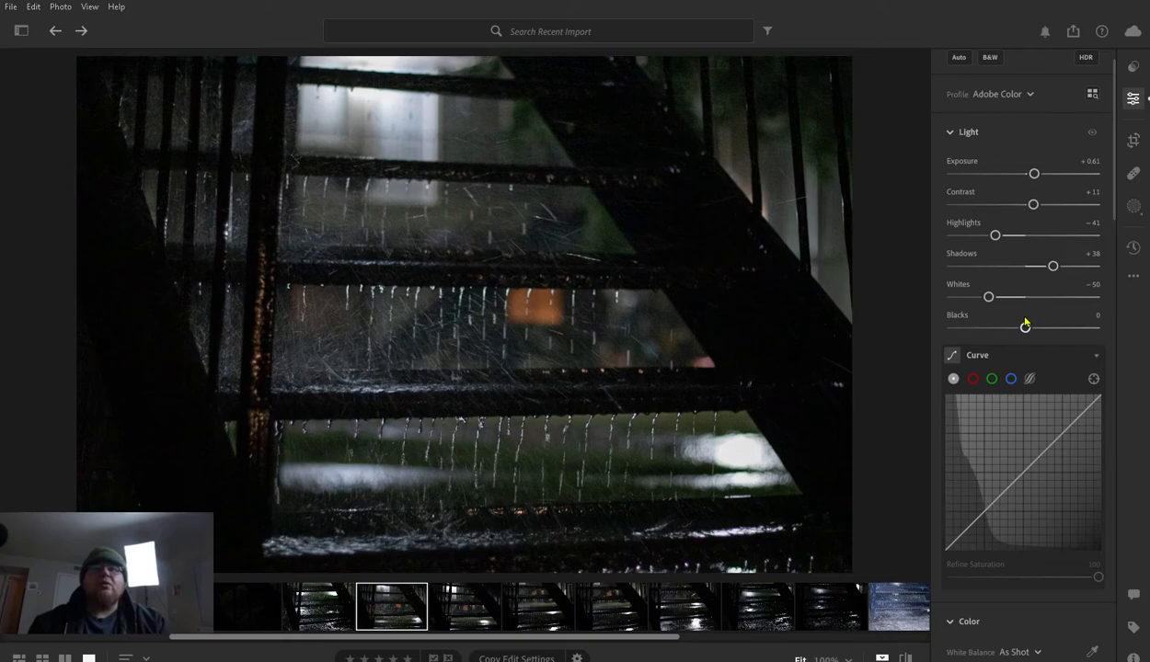
pyautogui.moveTo(1025, 326)
pyautogui.mouseDown()
pyautogui.moveTo(949, 323)
pyautogui.moveTo(1122, 323)
pyautogui.moveTo(965, 326)
pyautogui.moveTo(1101, 328)
pyautogui.moveTo(1028, 327)
pyautogui.mouseUp()
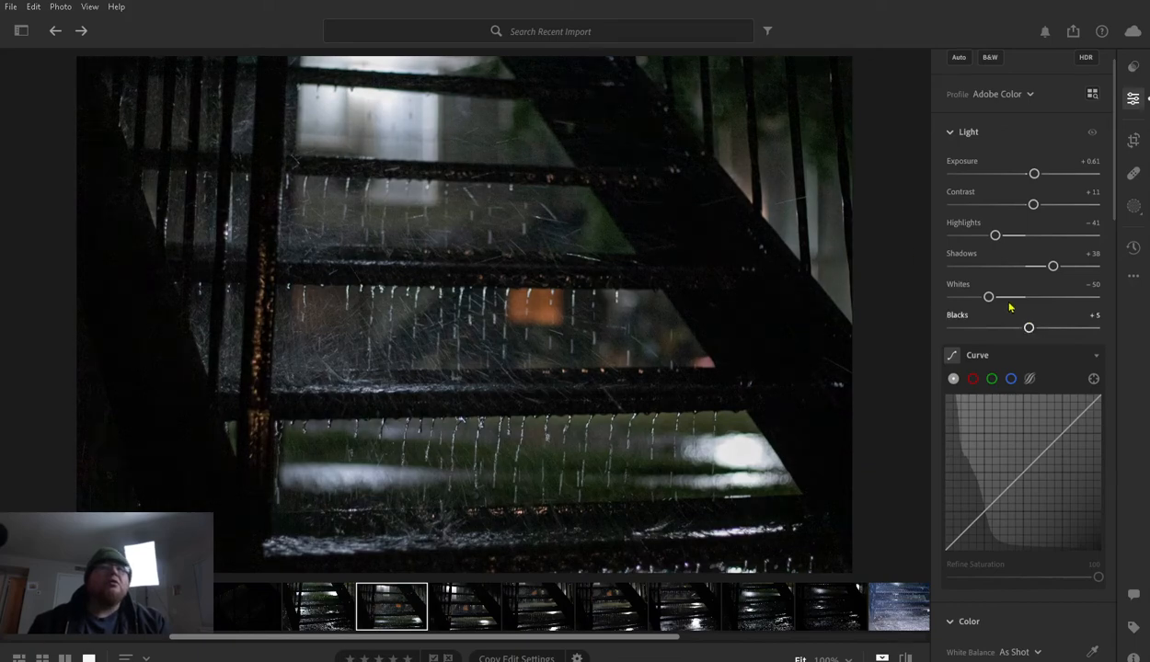
pyautogui.moveTo(1028, 326)
pyautogui.mouseDown()
pyautogui.moveTo(1017, 322)
pyautogui.moveTo(1033, 318)
pyautogui.mouseUp()
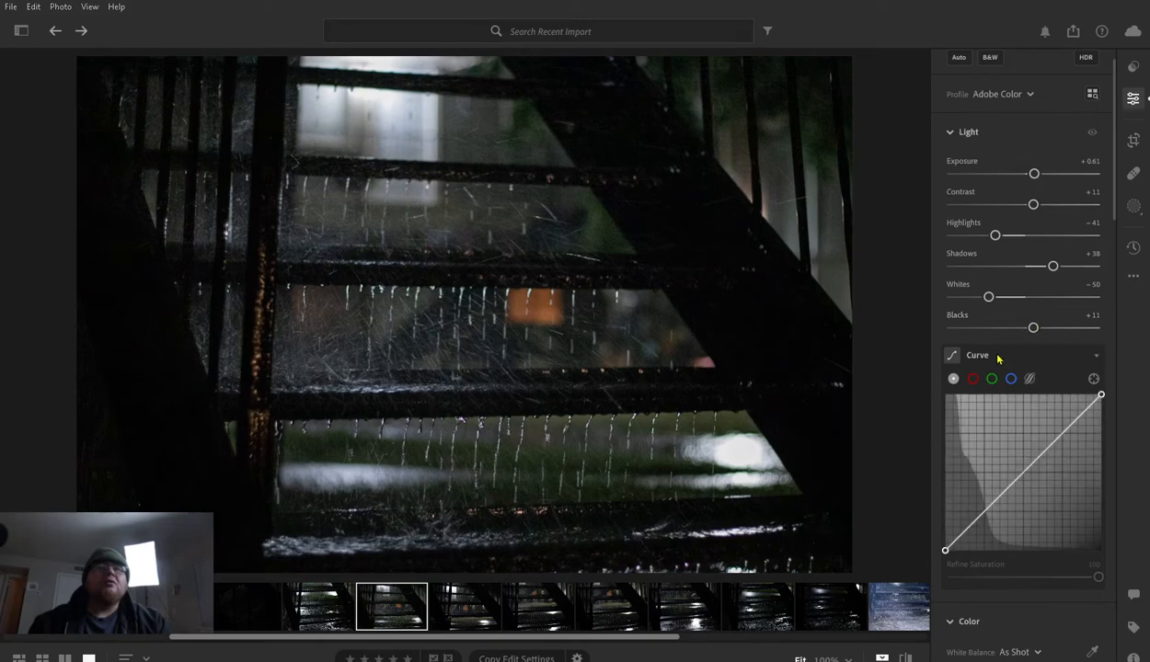
# - Cool the staircase photo's white balance slightly by setting the colour temperature to 3,663
pyautogui.scroll(-3, 1003, 354)
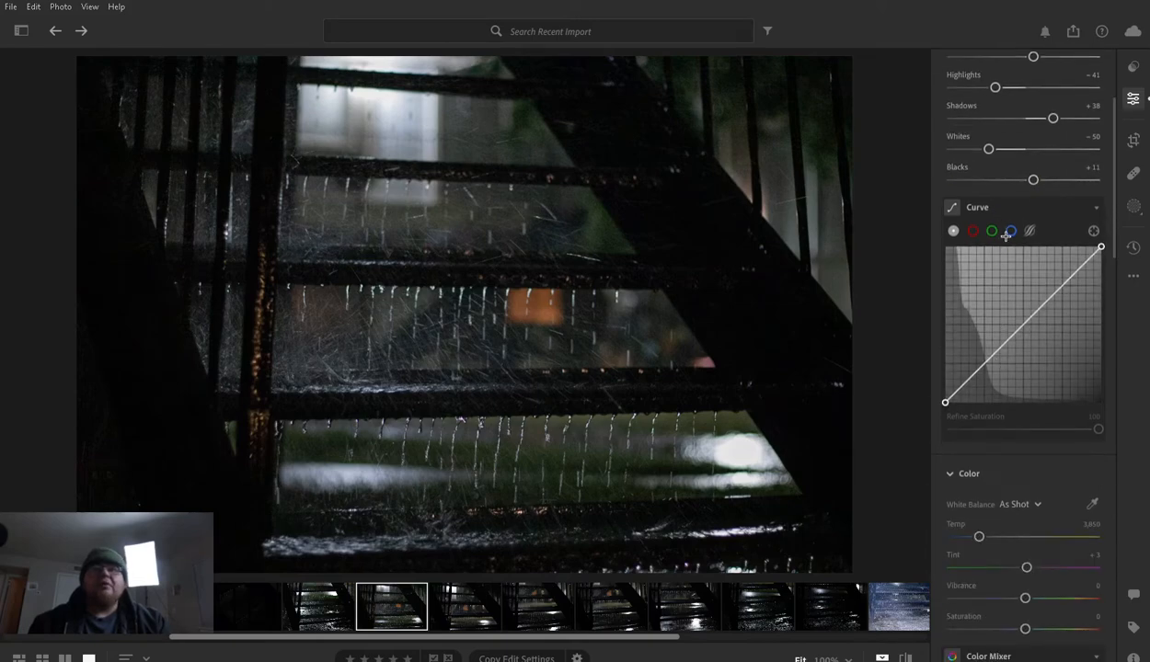
pyautogui.scroll(-2, 1019, 354)
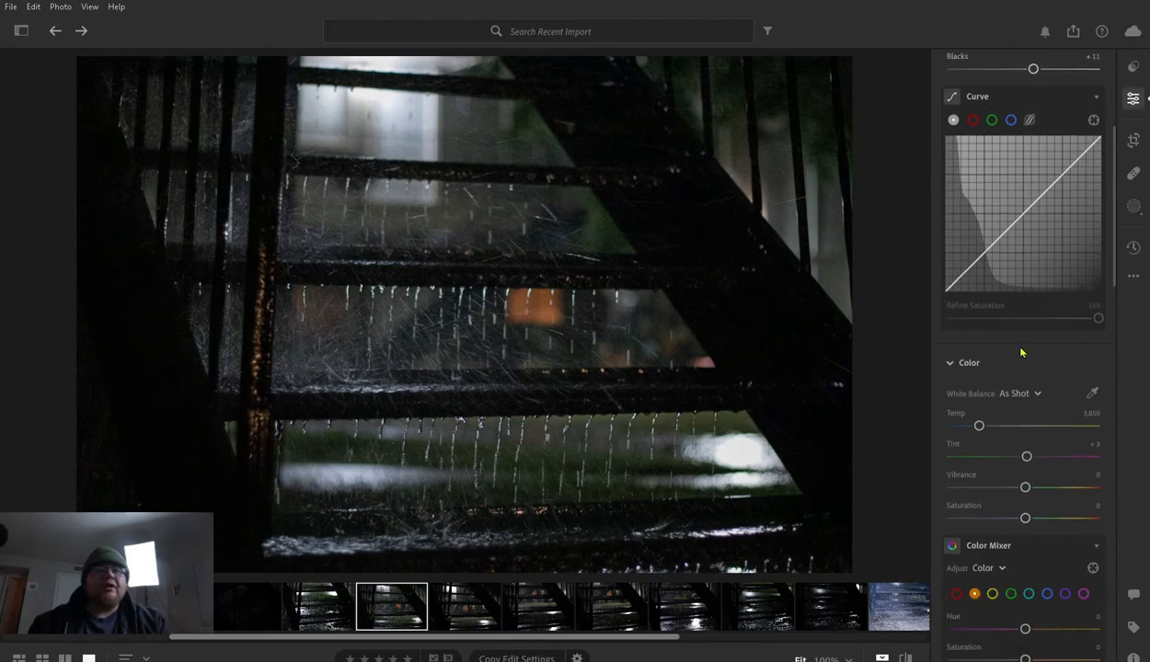
pyautogui.scroll(-2, 961, 350)
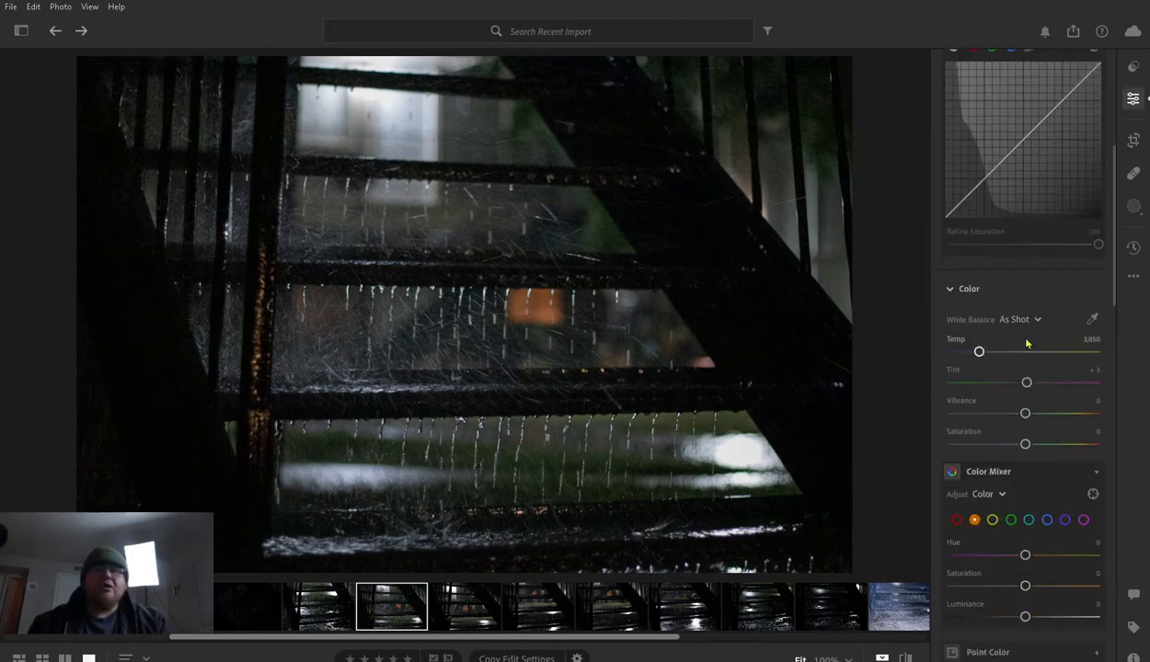
pyautogui.click(982, 344)
pyautogui.moveTo(980, 342)
pyautogui.mouseDown()
pyautogui.moveTo(953, 346)
pyautogui.moveTo(1011, 345)
pyautogui.moveTo(985, 344)
pyautogui.mouseUp()
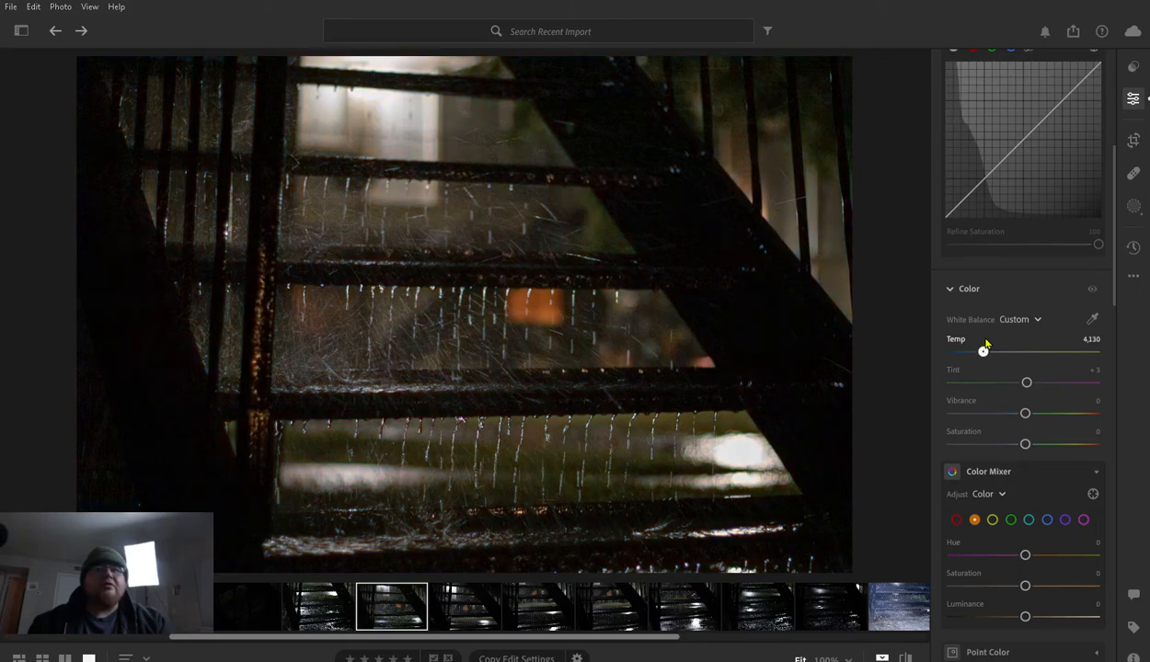
pyautogui.moveTo(986, 343)
pyautogui.mouseDown()
pyautogui.moveTo(1120, 347)
pyautogui.moveTo(935, 349)
pyautogui.moveTo(982, 344)
pyautogui.mouseUp()
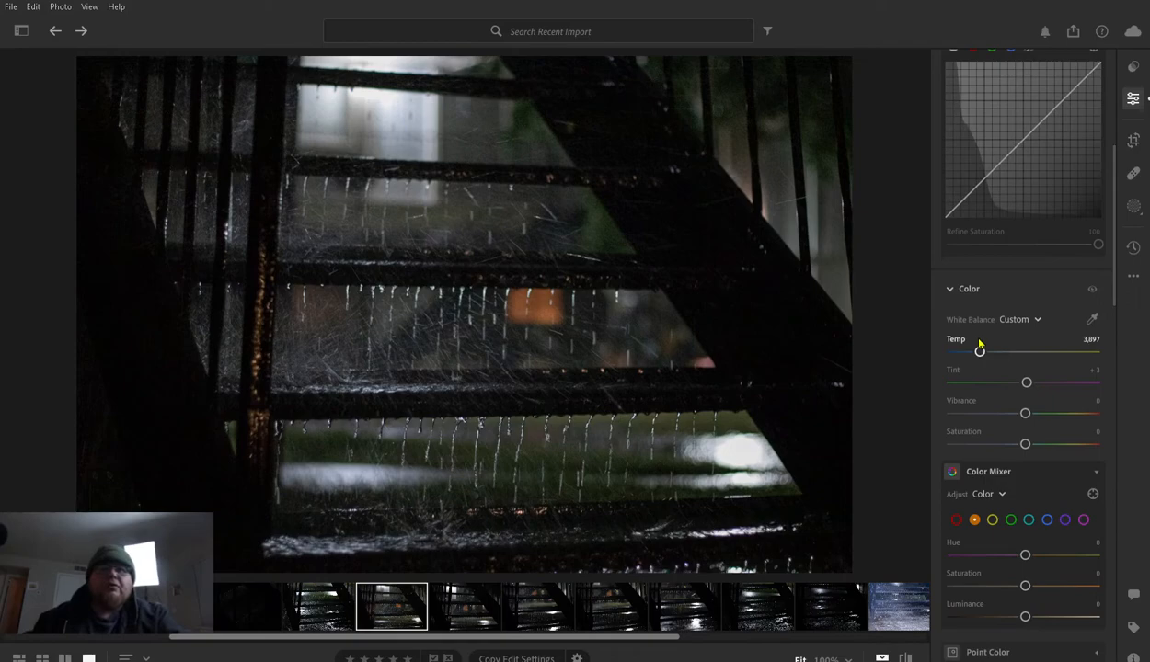
pyautogui.moveTo(977, 341); pyautogui.dragTo(982, 349)
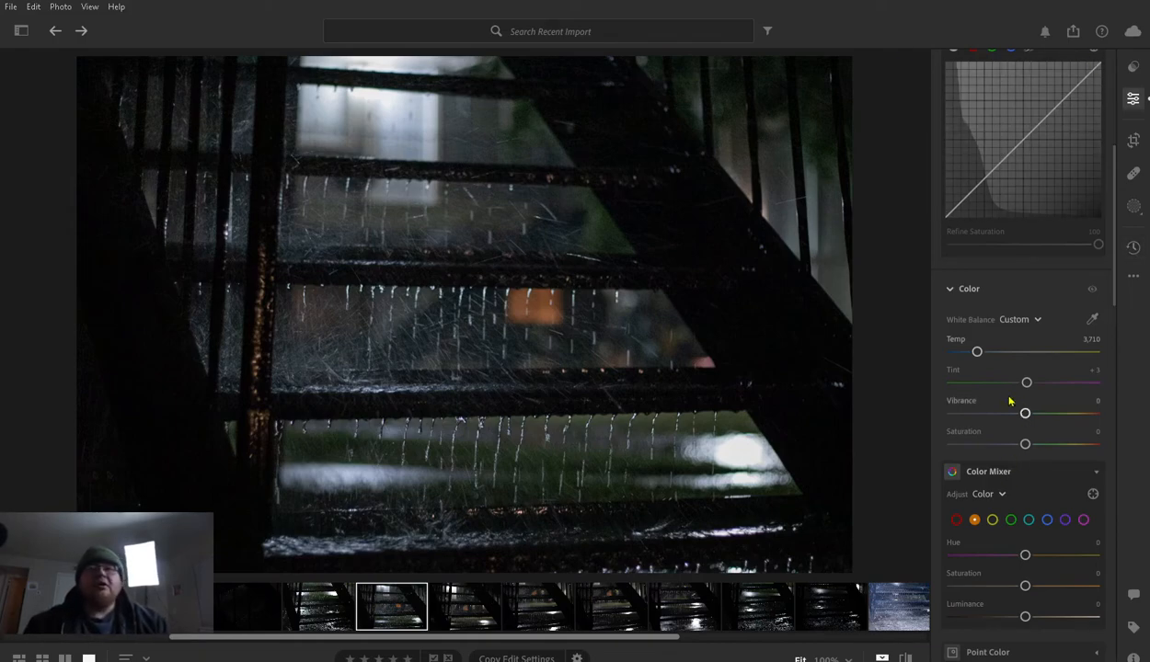
pyautogui.moveTo(977, 345); pyautogui.dragTo(976, 348)
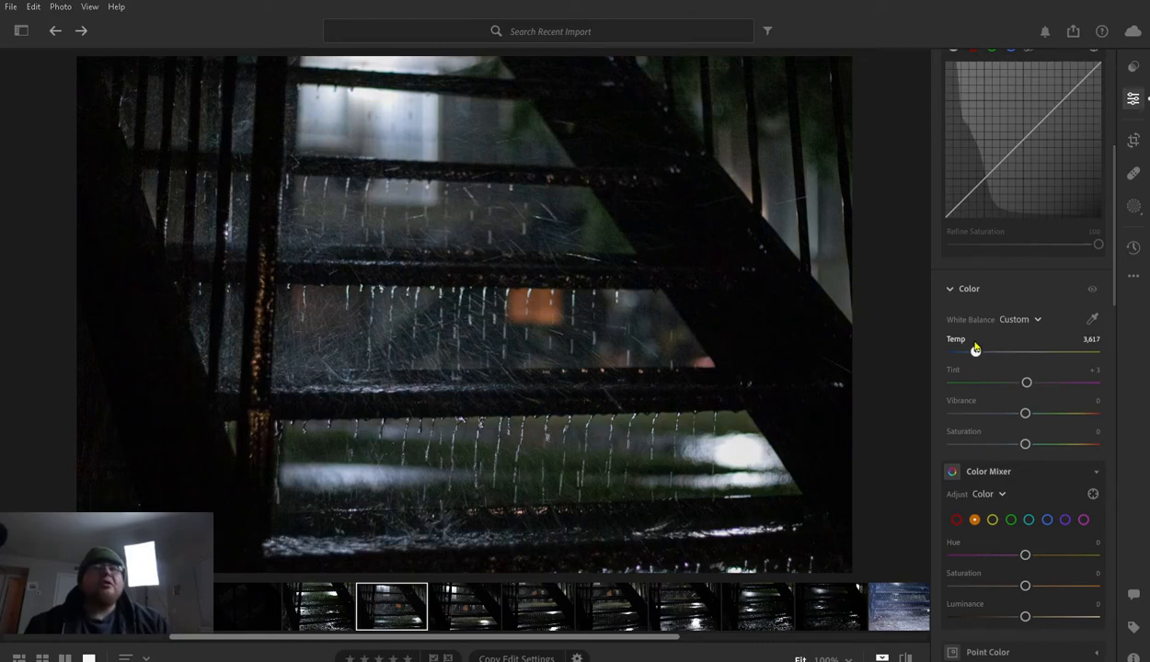
pyautogui.moveTo(977, 350); pyautogui.dragTo(981, 350)
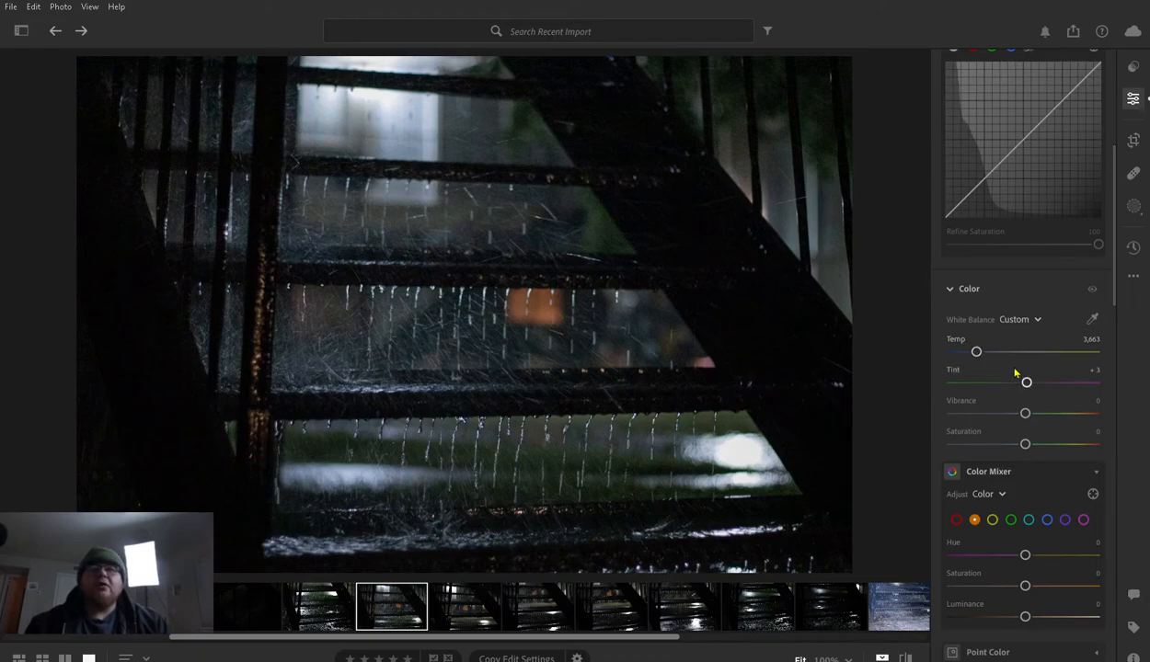
# - Try Tint at +150 and +9 and Vibrance at −100, and reset Tint to +3 and Vibrance to 0
pyautogui.moveTo(1028, 378); pyautogui.dragTo(1147, 363)
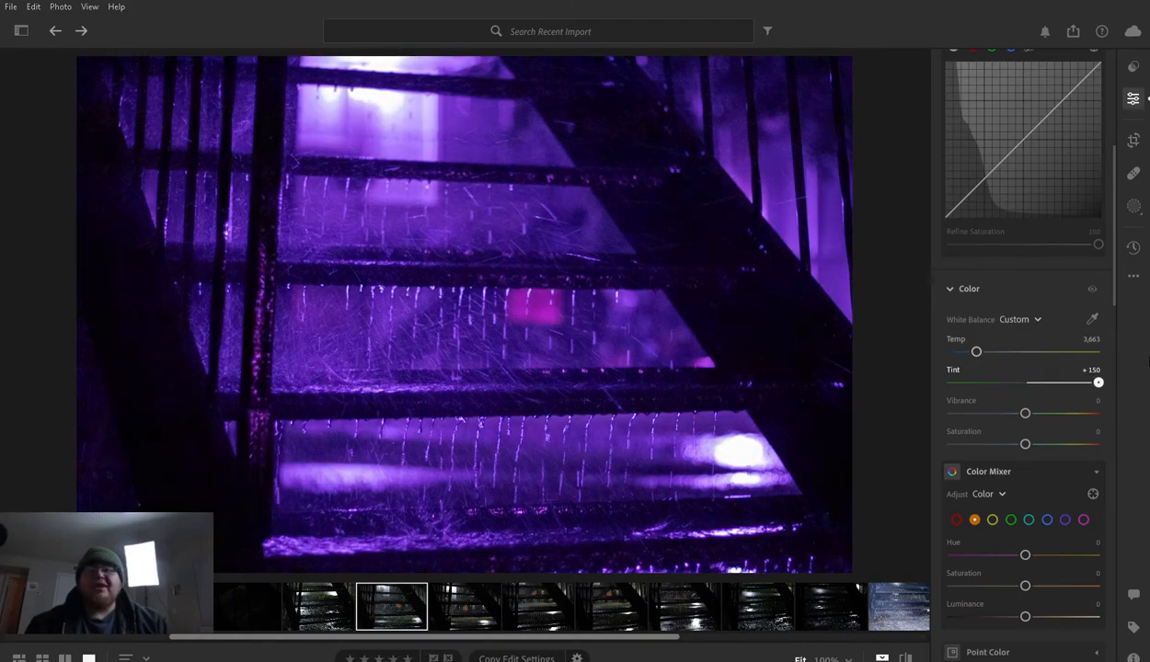
pyautogui.doubleClick(955, 369)
pyautogui.moveTo(1029, 372)
pyautogui.mouseDown()
pyautogui.moveTo(1013, 378)
pyautogui.moveTo(1027, 377)
pyautogui.mouseUp()
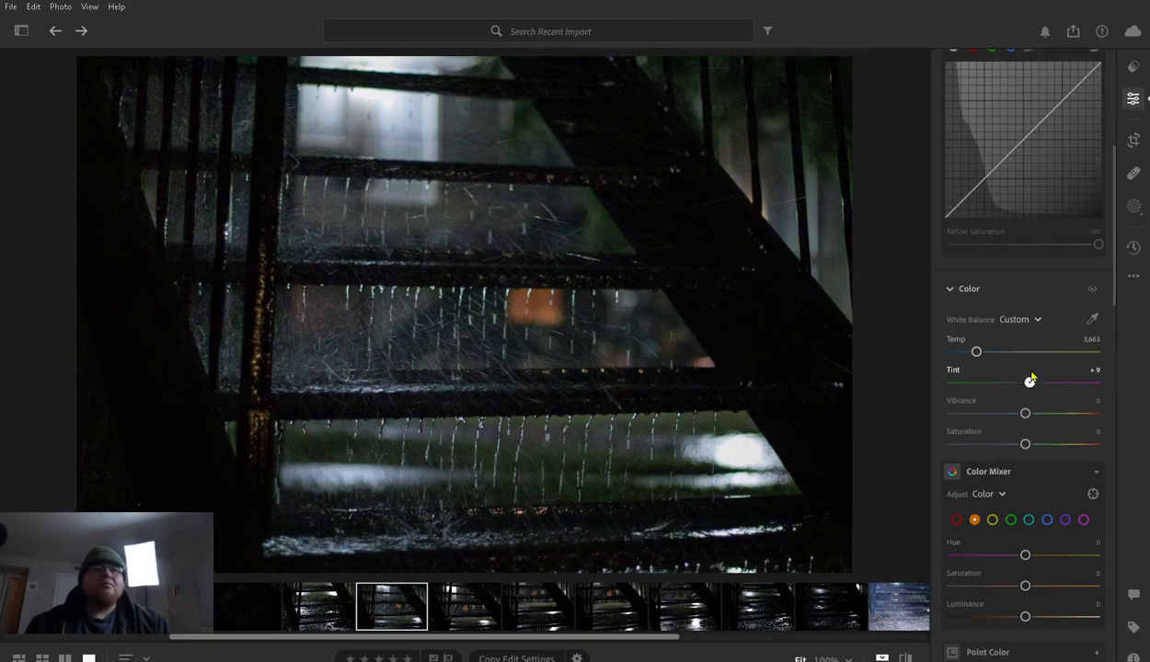
pyautogui.click(954, 359)
pyautogui.moveTo(1025, 413); pyautogui.dragTo(910, 419)
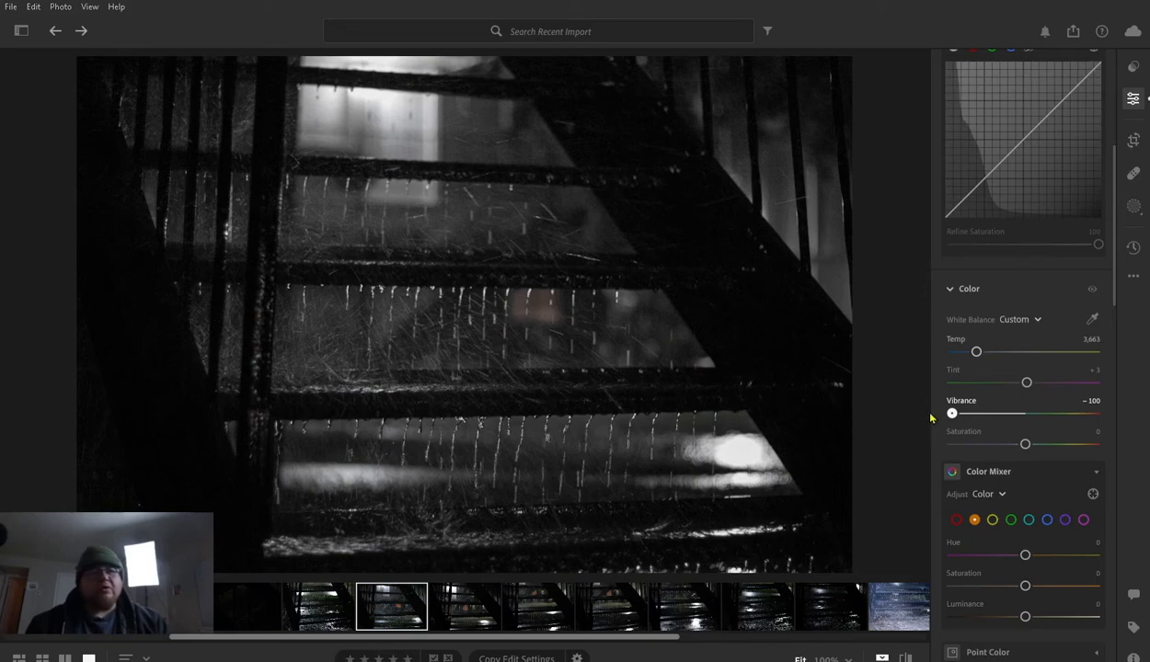
pyautogui.doubleClick(957, 399)
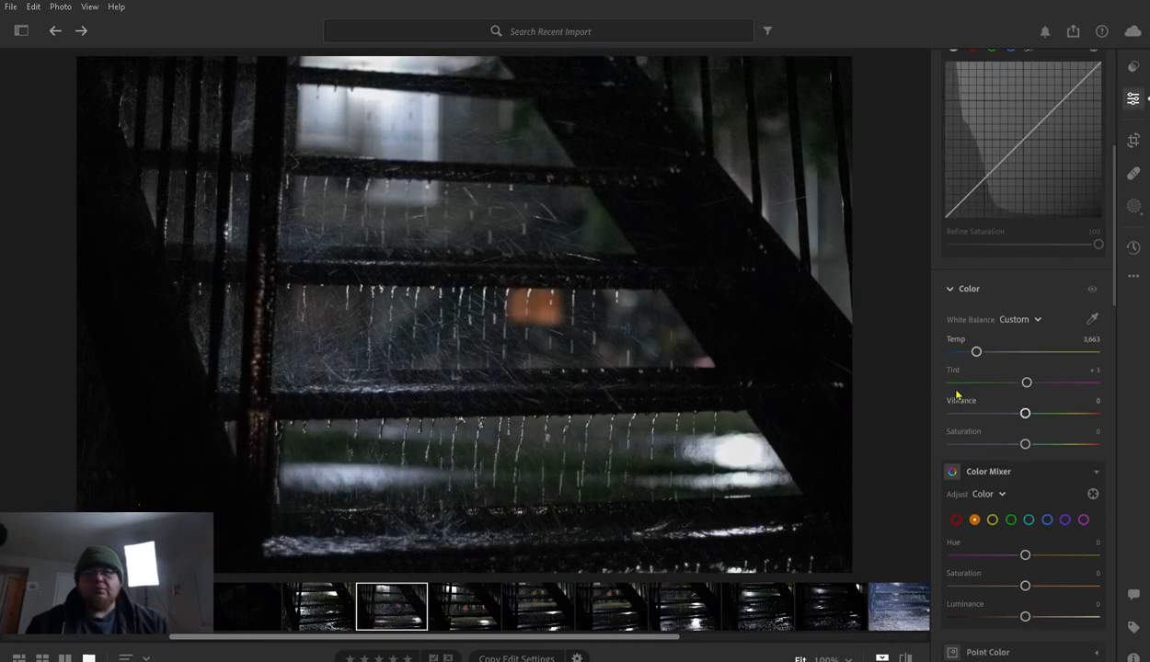
# - Raise the photo's overall Saturation to +13 and compare the edit with the original several times
pyautogui.moveTo(1025, 443)
pyautogui.mouseDown()
pyautogui.moveTo(1098, 441)
pyautogui.moveTo(922, 432)
pyautogui.moveTo(1039, 443)
pyautogui.mouseUp()
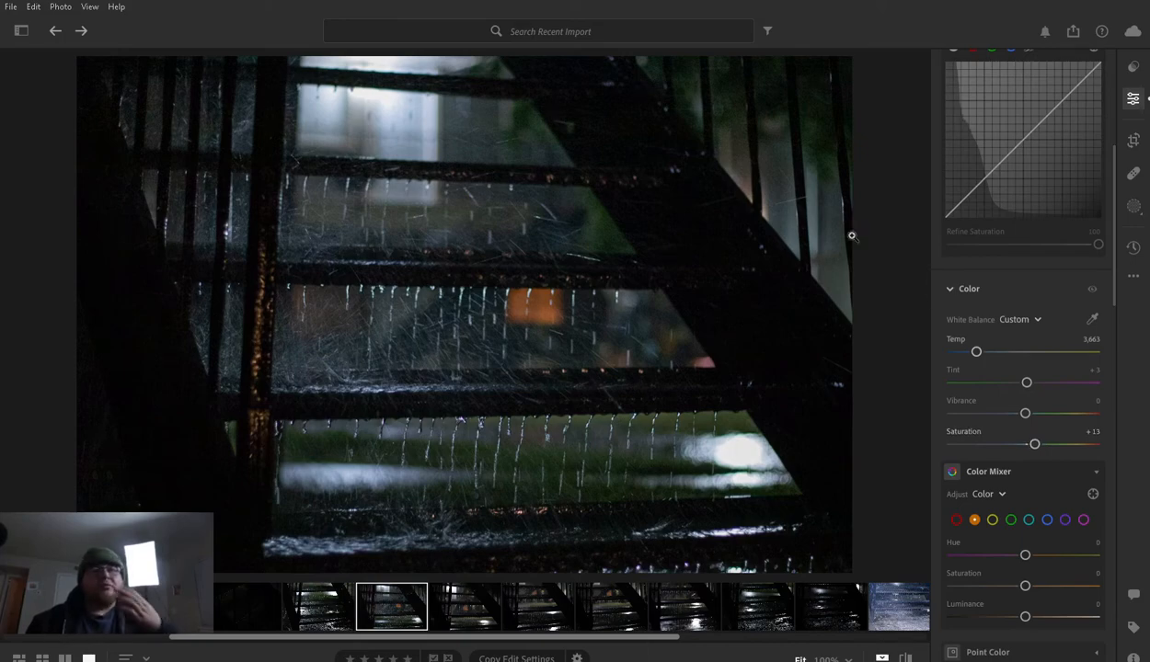
pyautogui.press('\\')
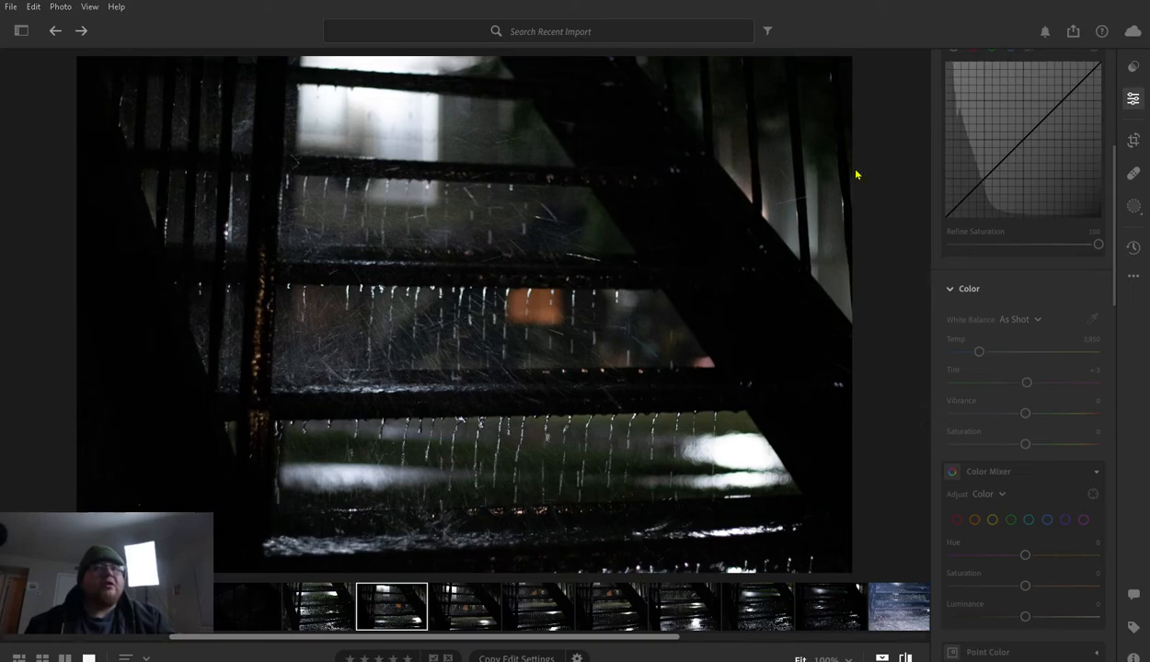
pyautogui.press('\\')
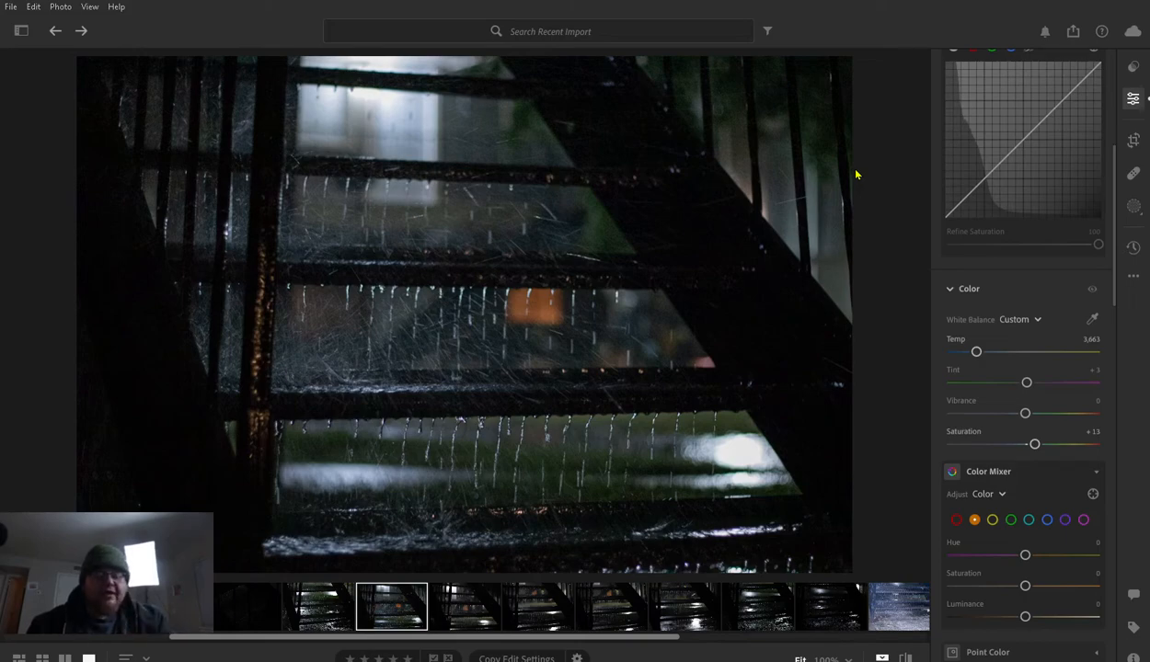
pyautogui.press('\\')
pyautogui.press('\\')
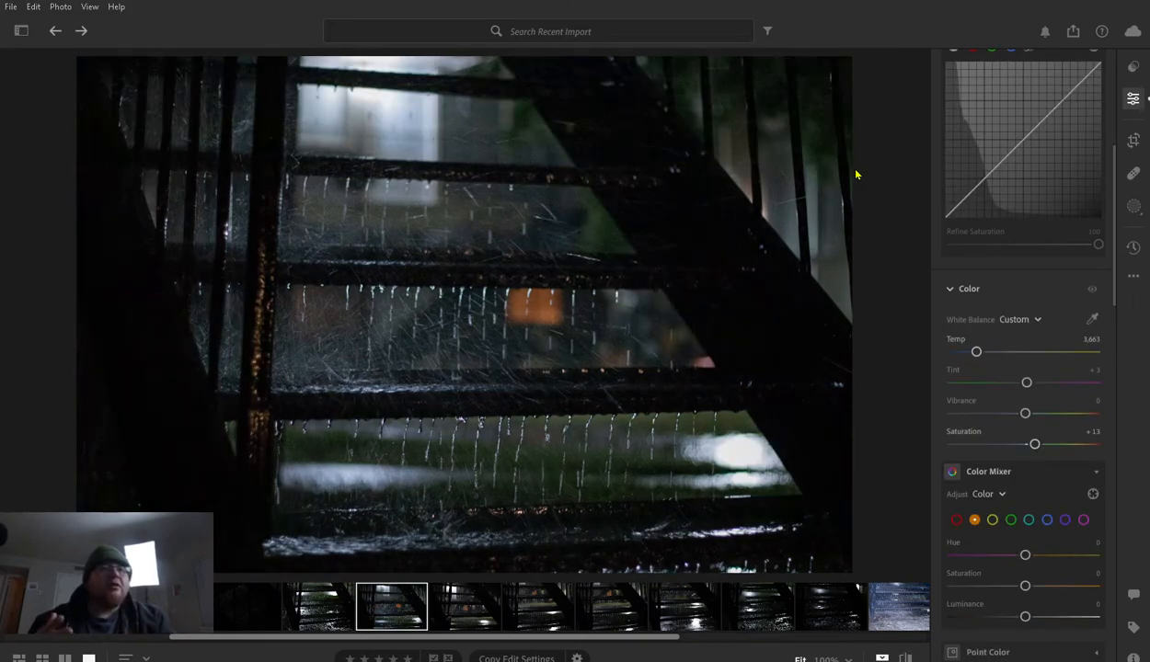
pyautogui.press('\\')
pyautogui.press('\\')
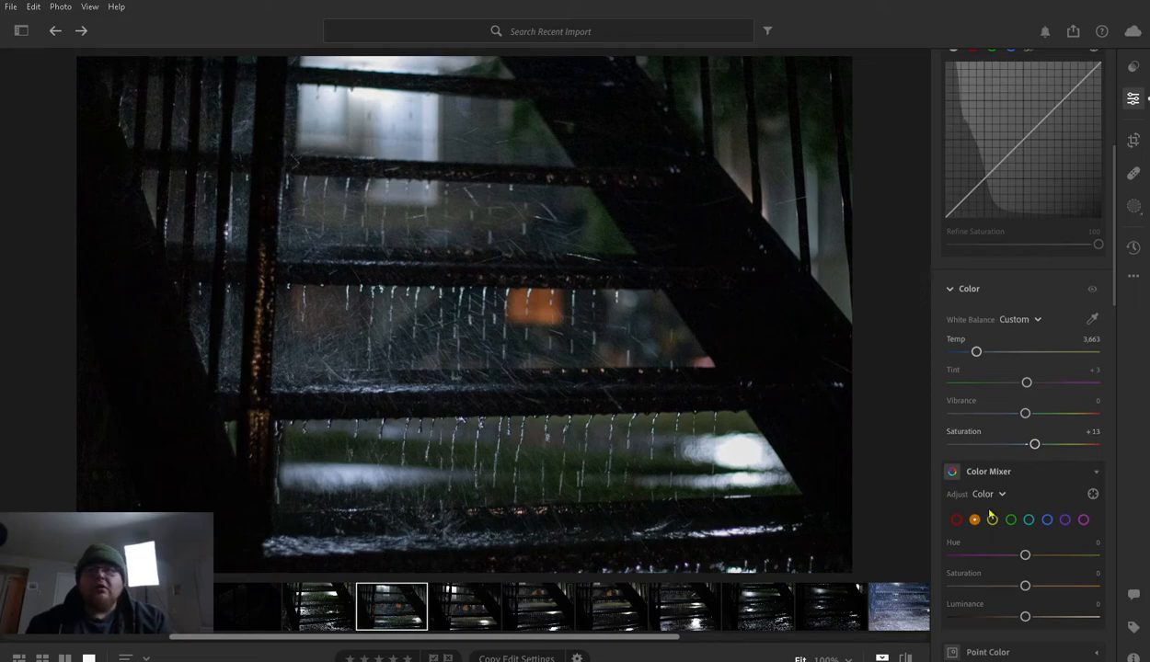
# - Try shifting the orange Hue in the Color Mixer, reset it to 0 and set the orange Saturation to +12
pyautogui.scroll(-1, 991, 517)
pyautogui.moveTo(1025, 481); pyautogui.dragTo(952, 480)
pyautogui.moveTo(1073, 480); pyautogui.dragTo(1019, 481)
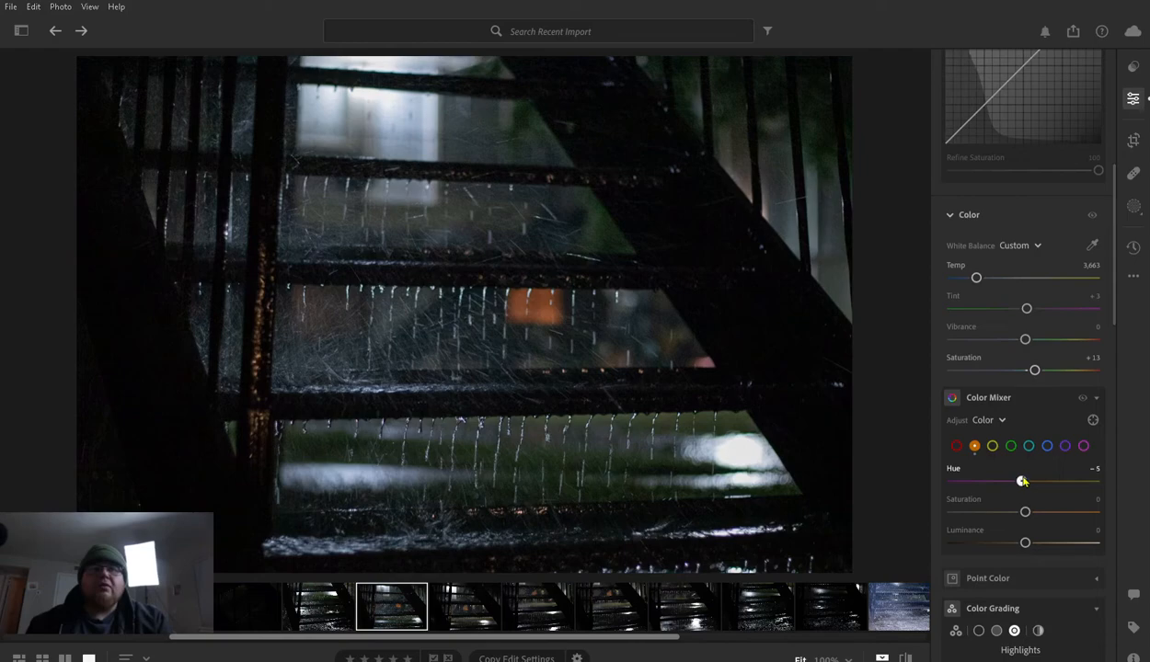
pyautogui.click(955, 465)
pyautogui.moveTo(1026, 509)
pyautogui.mouseDown()
pyautogui.moveTo(1102, 514)
pyautogui.moveTo(927, 513)
pyautogui.moveTo(1029, 524)
pyautogui.moveTo(1047, 520)
pyautogui.moveTo(1012, 512)
pyautogui.moveTo(1064, 514)
pyautogui.moveTo(1016, 511)
pyautogui.moveTo(1034, 512)
pyautogui.mouseUp()
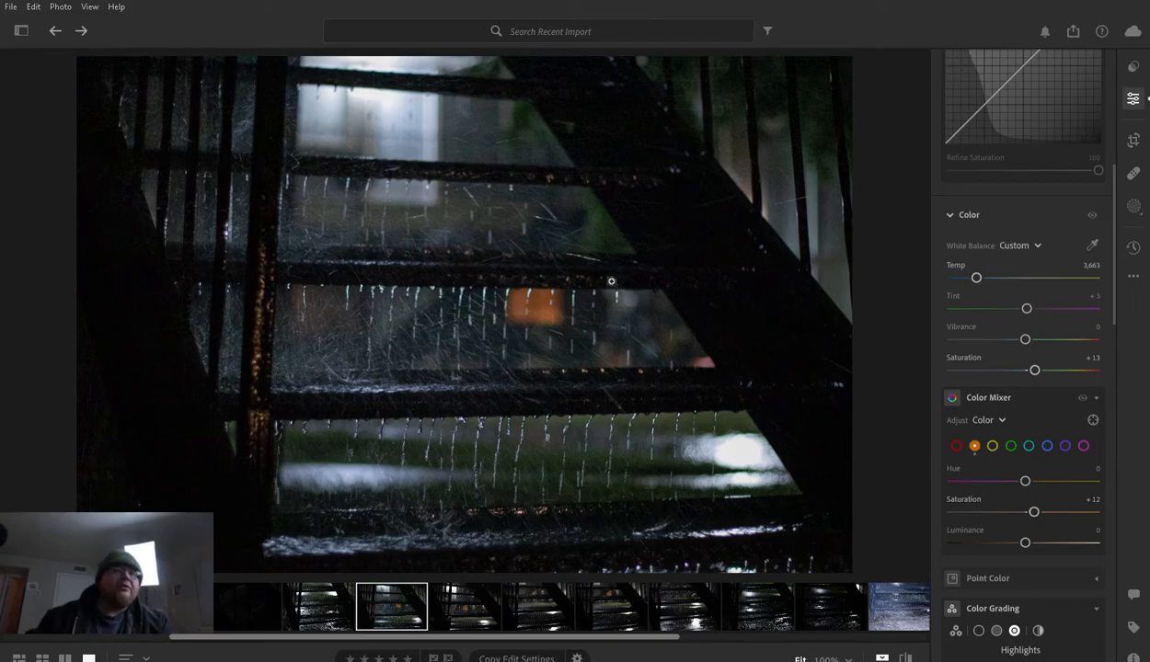
# - Compare the edited staircase photo with its original repeatedly to judge the tone and colour changes
pyautogui.press('\\')
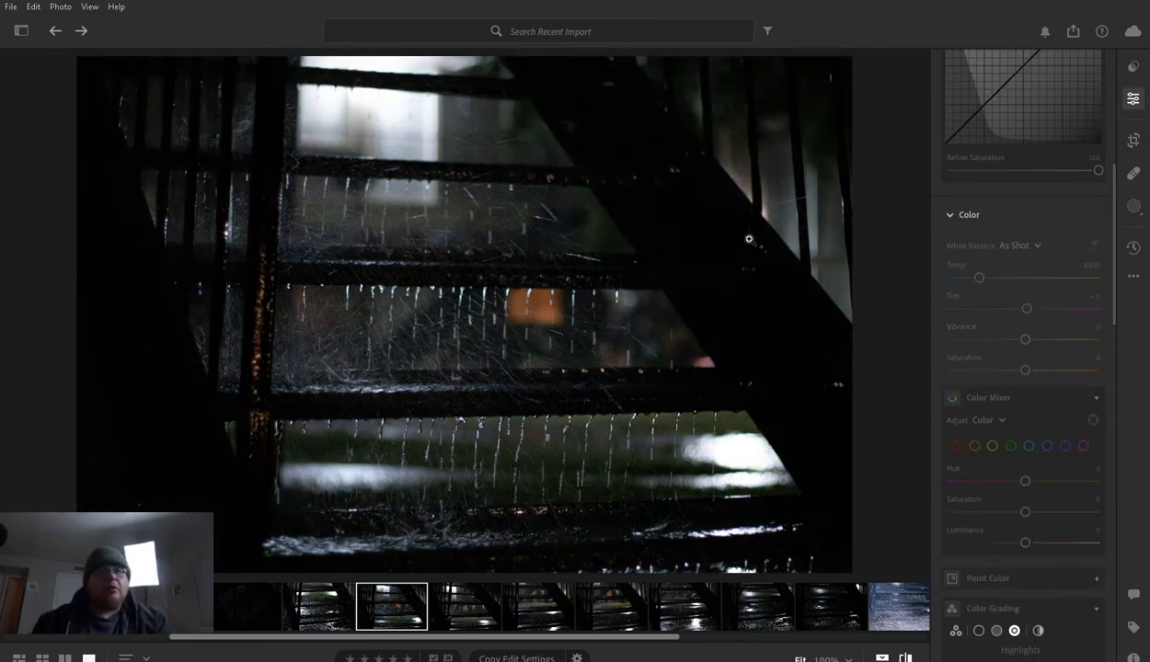
pyautogui.press('\\')
pyautogui.press('\\')
pyautogui.press('\\')
pyautogui.press('\\')
pyautogui.press('\\')
pyautogui.press('\\')
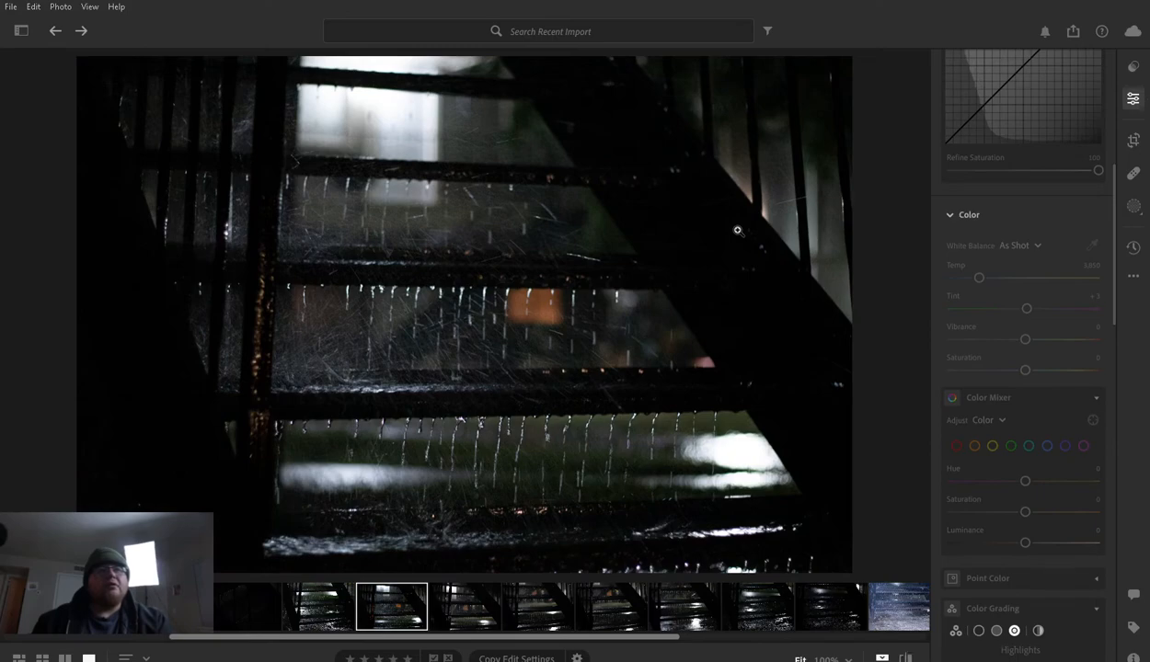
pyautogui.press('\\')
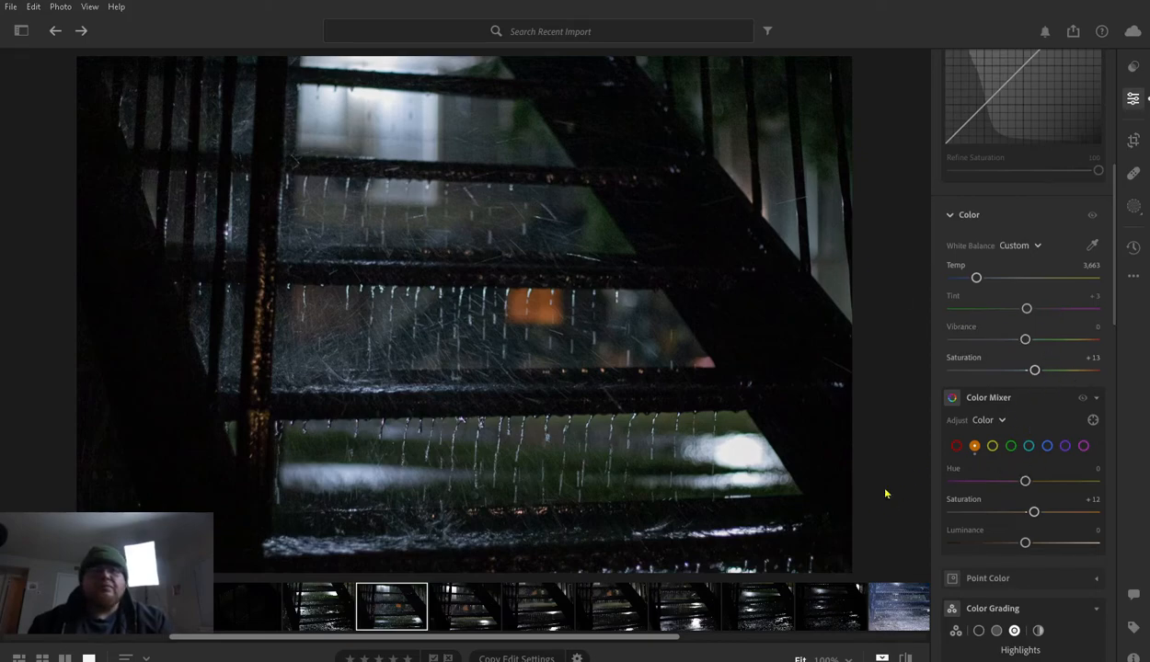
# - Adjust the aqua Hue in the Color Mixer to −19, comparing the edit with the original
pyautogui.scroll(-1, 1039, 471)
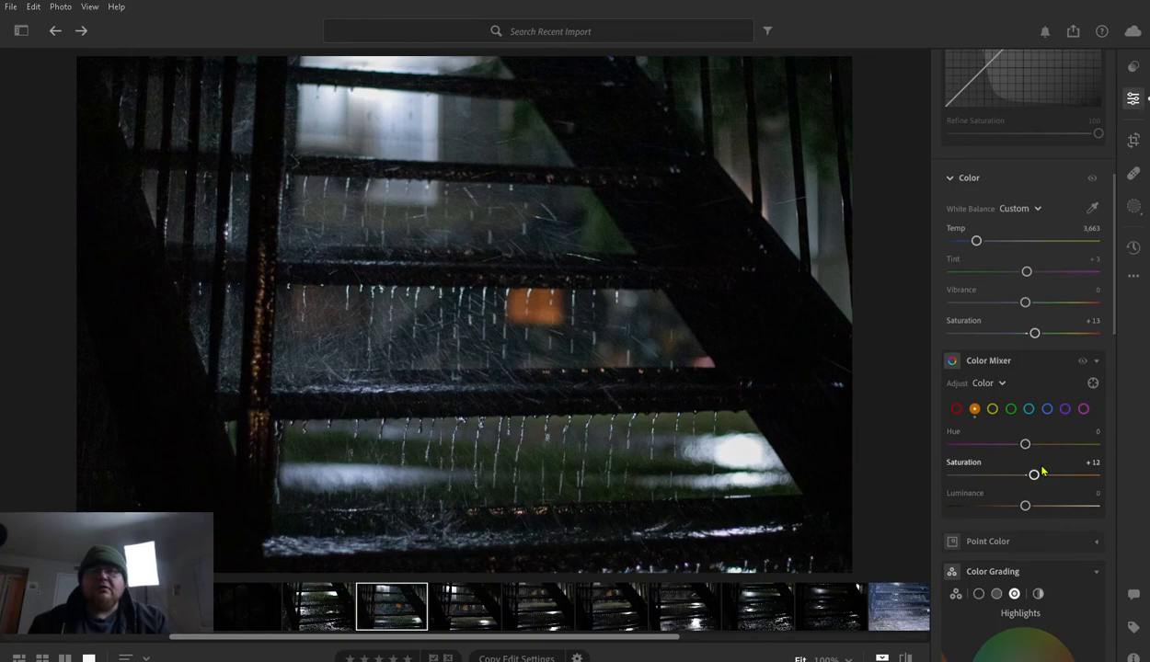
pyautogui.click(1029, 409)
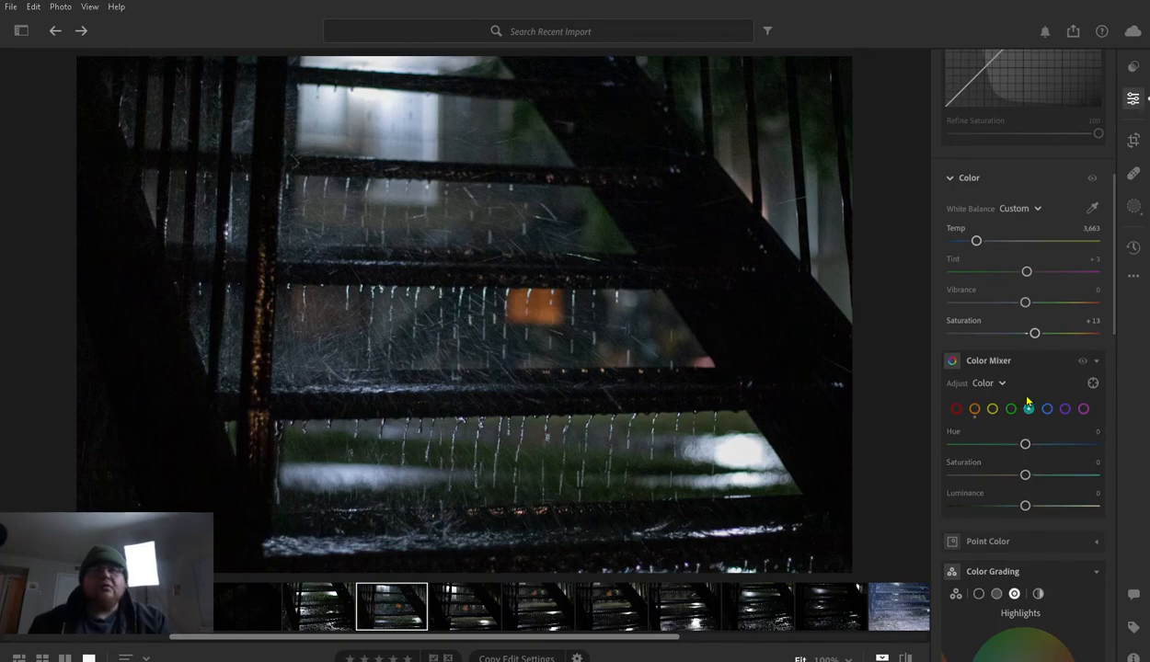
pyautogui.moveTo(1026, 440)
pyautogui.mouseDown()
pyautogui.moveTo(988, 442)
pyautogui.moveTo(1081, 443)
pyautogui.moveTo(957, 442)
pyautogui.moveTo(1094, 445)
pyautogui.moveTo(961, 444)
pyautogui.moveTo(1004, 444)
pyautogui.mouseUp()
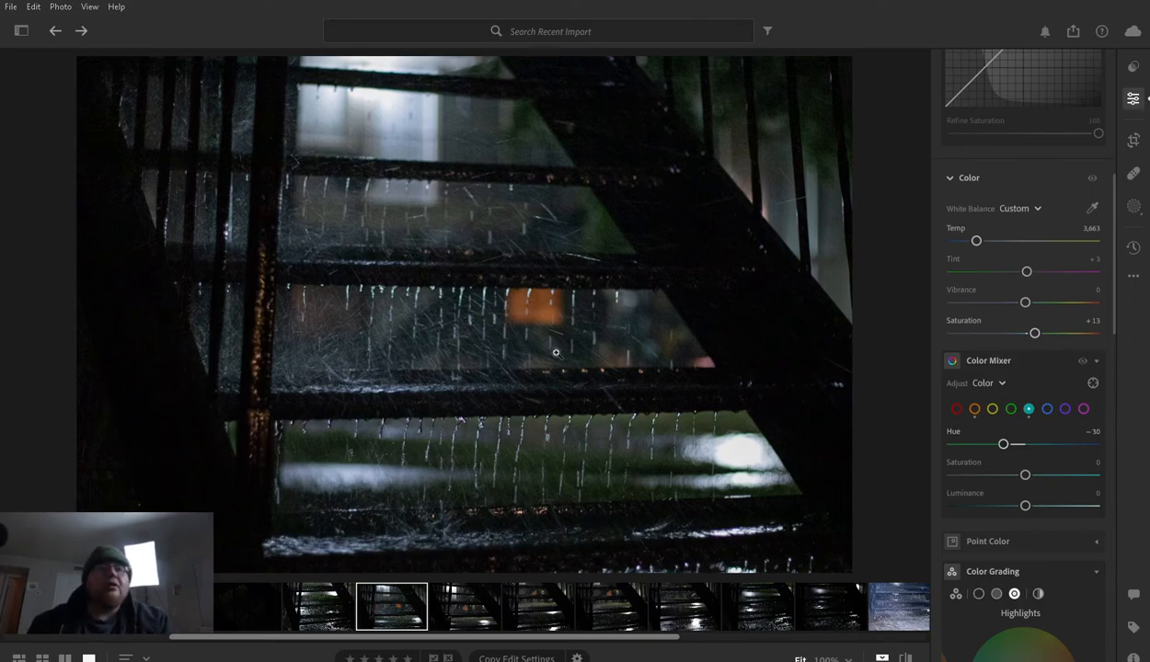
pyautogui.press('\\')
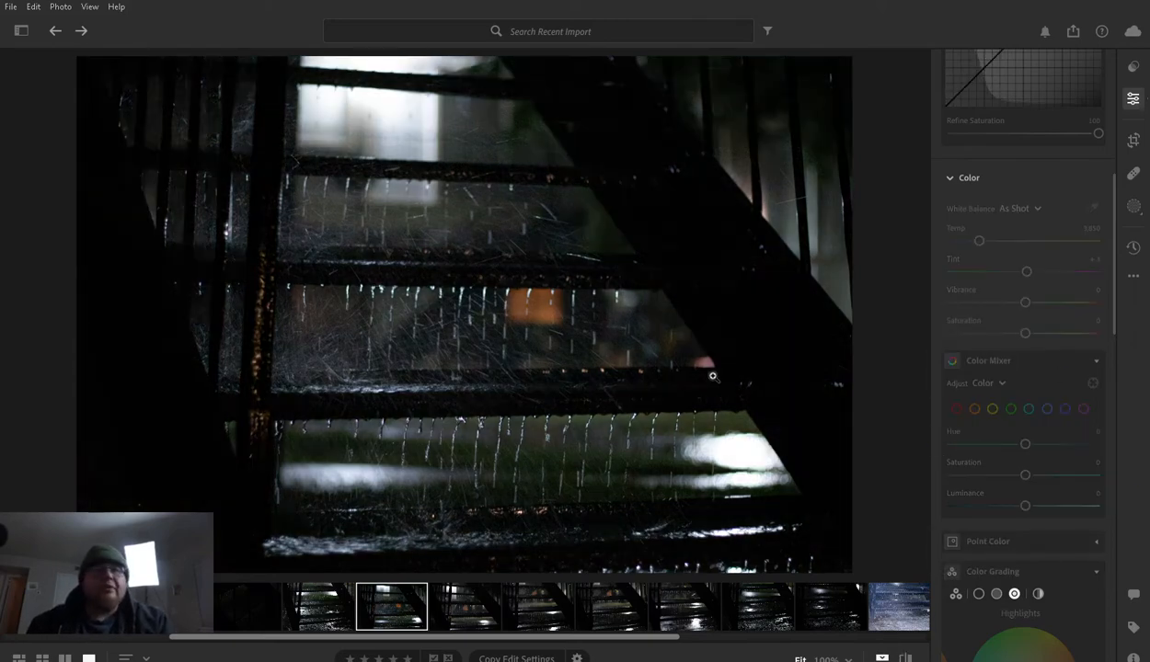
pyautogui.press('\\')
pyautogui.moveTo(1002, 440); pyautogui.dragTo(1013, 441)
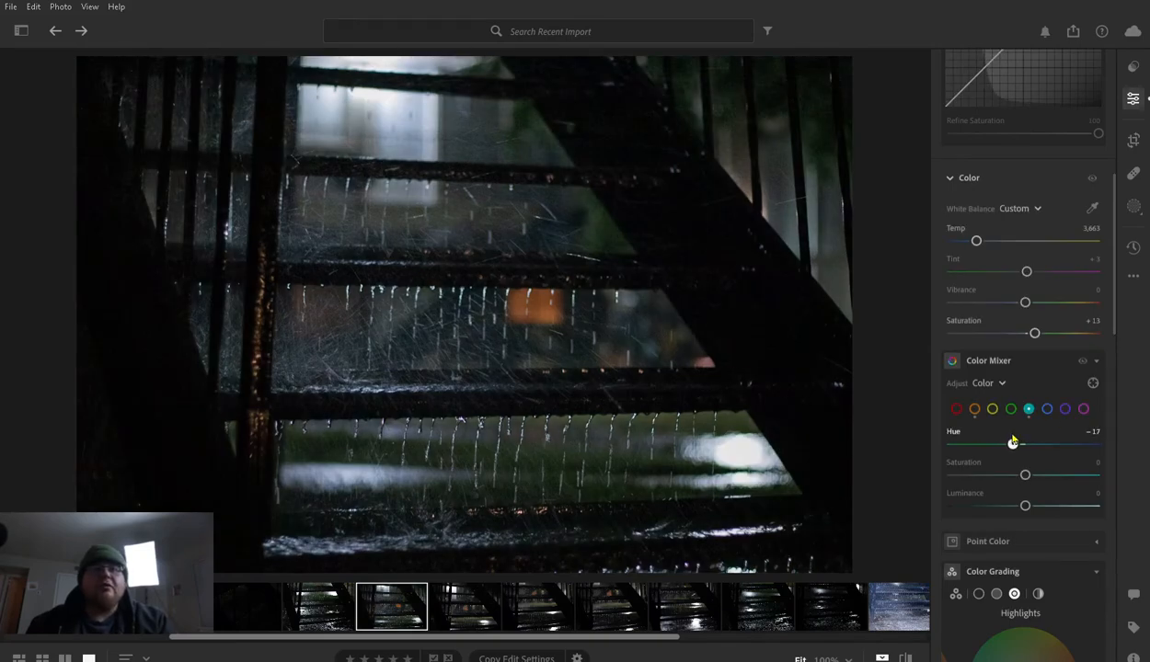
# - Try an aqua Saturation of +24 and a lower aqua Luminance, and reset both to 0
pyautogui.moveTo(1025, 475)
pyautogui.mouseDown()
pyautogui.moveTo(1071, 471)
pyautogui.moveTo(904, 467)
pyautogui.moveTo(1109, 485)
pyautogui.moveTo(1043, 484)
pyautogui.mouseUp()
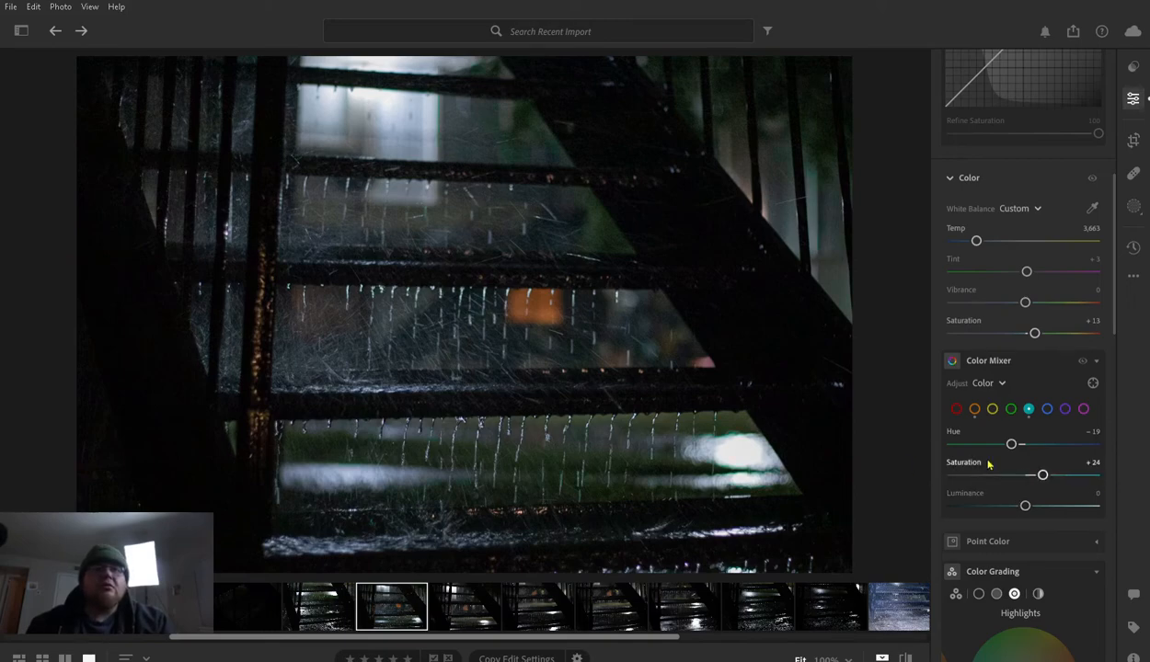
pyautogui.click(959, 459)
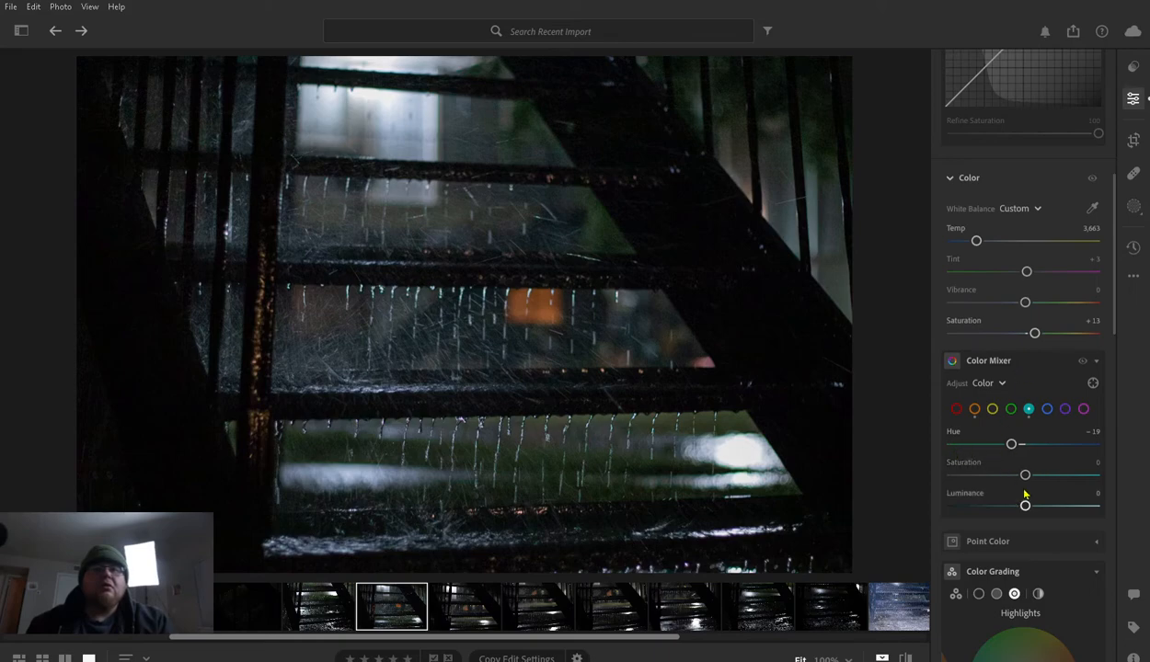
pyautogui.moveTo(1026, 495)
pyautogui.mouseDown()
pyautogui.moveTo(1099, 496)
pyautogui.moveTo(896, 487)
pyautogui.moveTo(1089, 506)
pyautogui.moveTo(934, 506)
pyautogui.moveTo(1100, 511)
pyautogui.moveTo(927, 506)
pyautogui.moveTo(1008, 506)
pyautogui.mouseUp()
pyautogui.doubleClick(966, 493)
# - Shift the blue Hue in the Color Mixer towards purple at +67, comparing the edit with the original
pyautogui.click(1047, 408)
pyautogui.moveTo(1024, 445); pyautogui.dragTo(1078, 443)
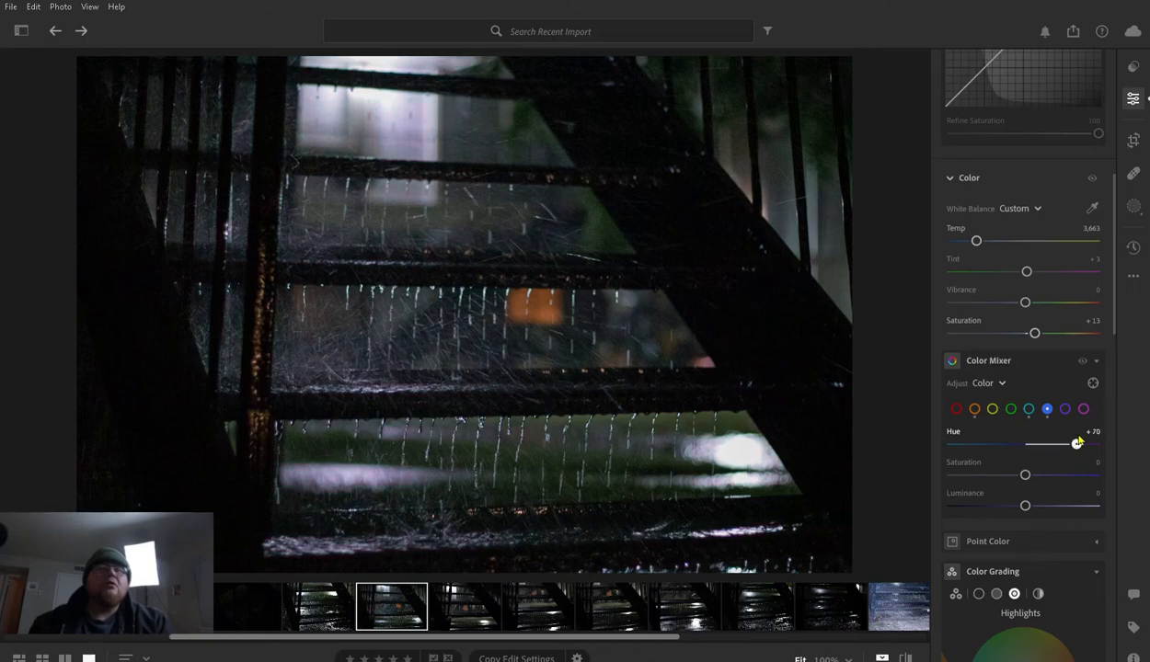
pyautogui.press('\\')
pyautogui.press('\\')
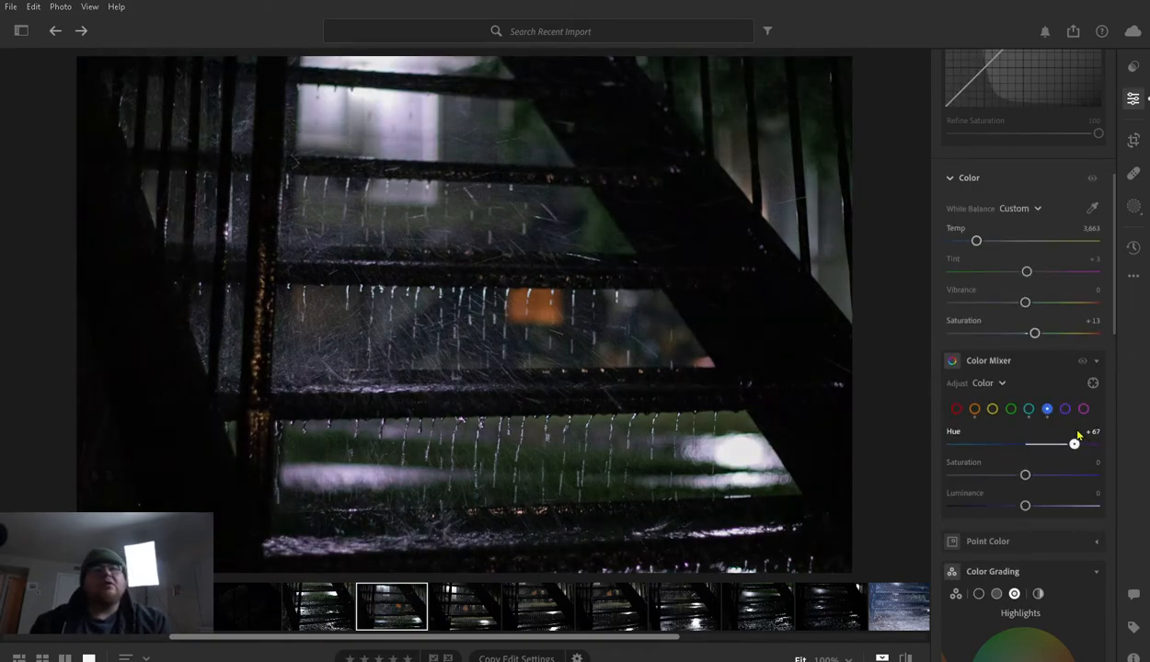
# - Reduce the blue Hue in the Color Mixer to +14
pyautogui.moveTo(1078, 437)
pyautogui.mouseDown()
pyautogui.moveTo(1013, 443)
pyautogui.moveTo(1074, 440)
pyautogui.mouseUp()
pyautogui.moveTo(1075, 442); pyautogui.dragTo(1065, 443)
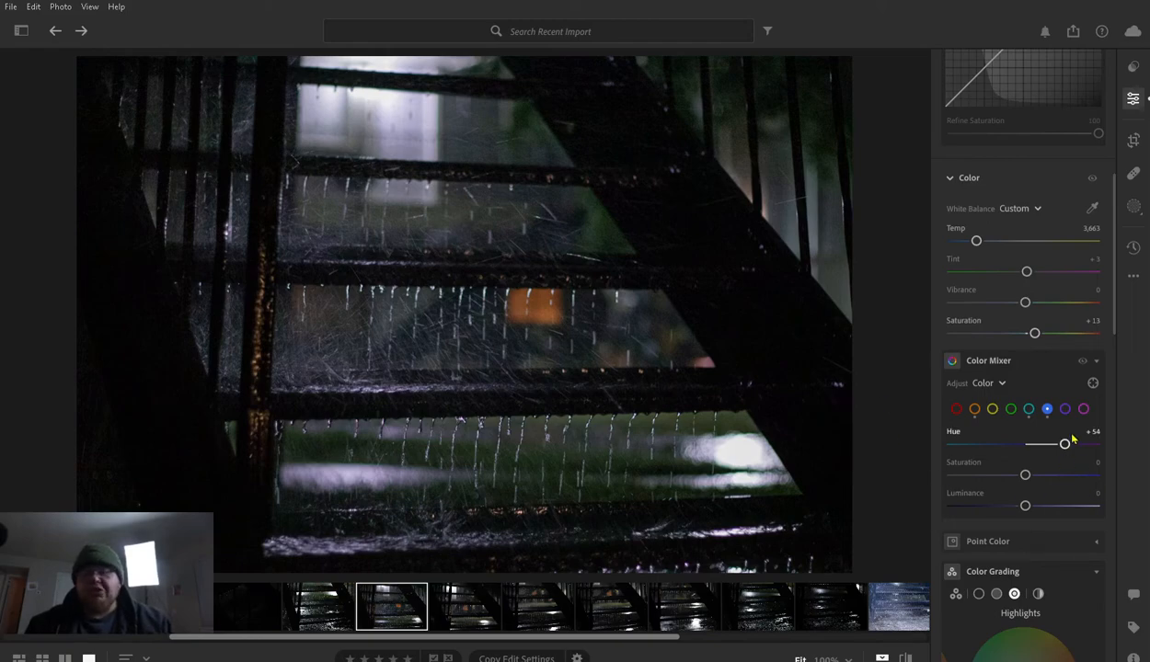
pyautogui.moveTo(1064, 442); pyautogui.dragTo(1059, 441)
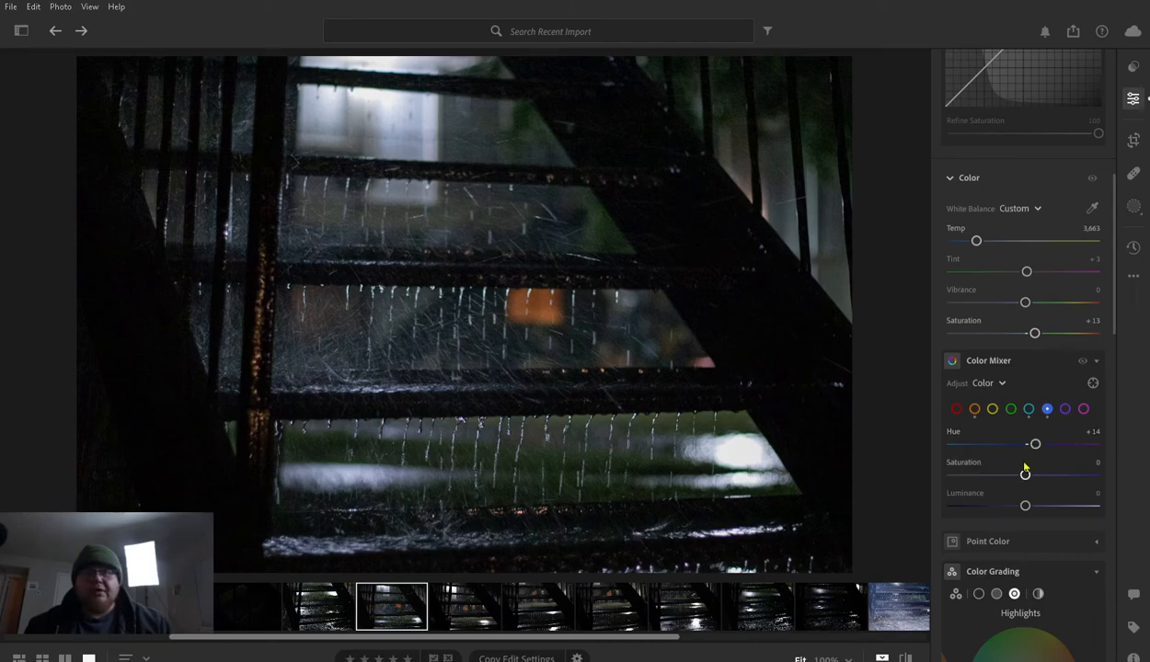
# - Try blue Saturation values of +60 and +10 in the Color Mixer, and reset the setting to 0
pyautogui.moveTo(1023, 471); pyautogui.dragTo(1068, 475)
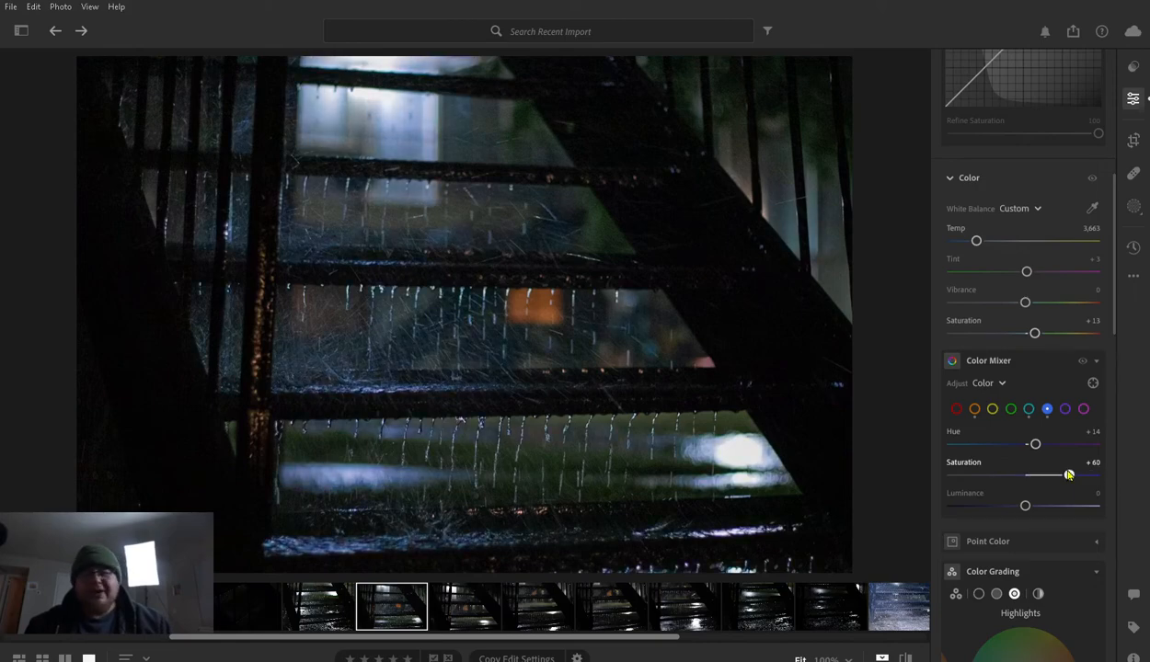
pyautogui.moveTo(1068, 474); pyautogui.dragTo(1009, 471)
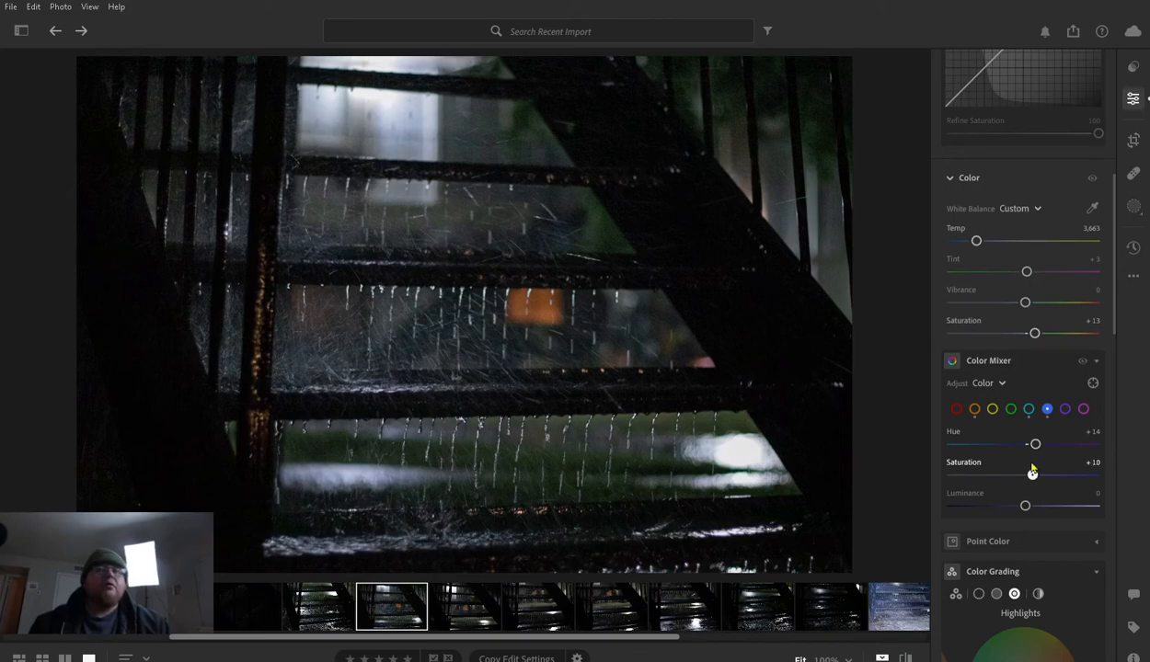
pyautogui.click(964, 456)
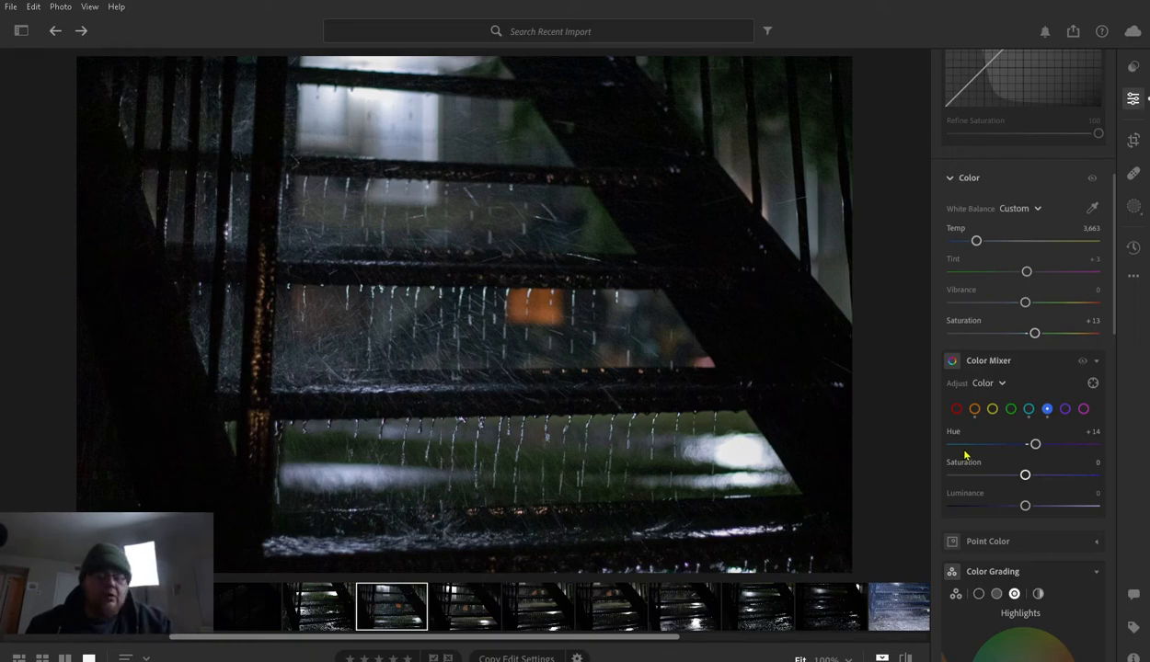
# - Compare the edited staircase photo with its original several times to judge the blue Hue adjustment
pyautogui.press('\\')
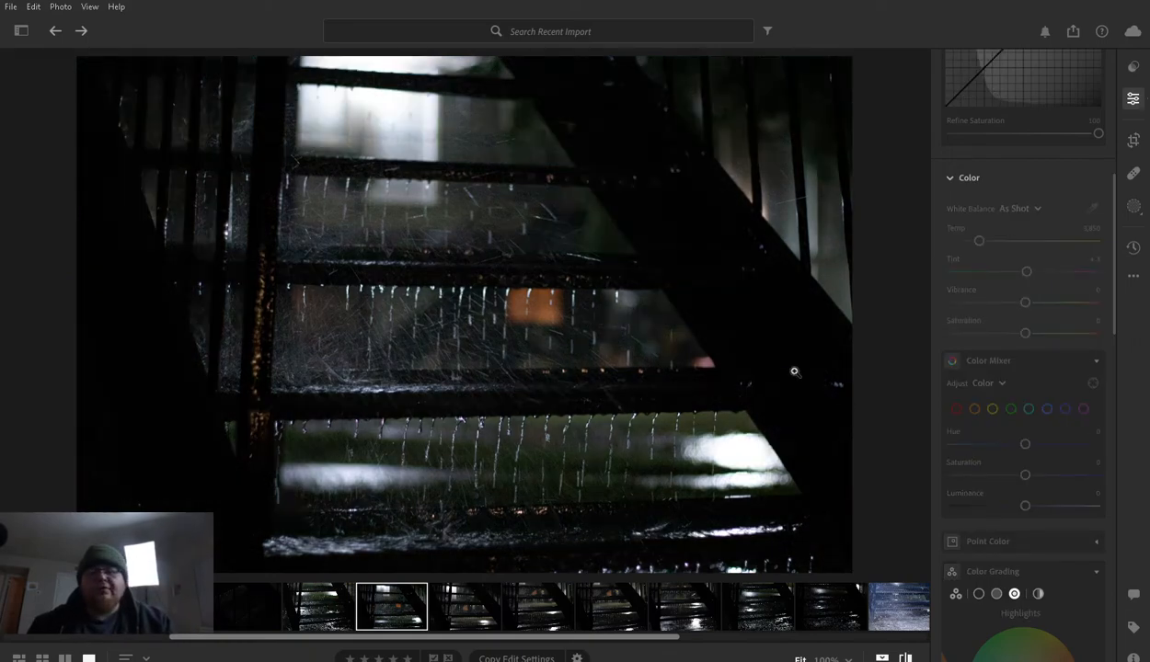
pyautogui.press('\\')
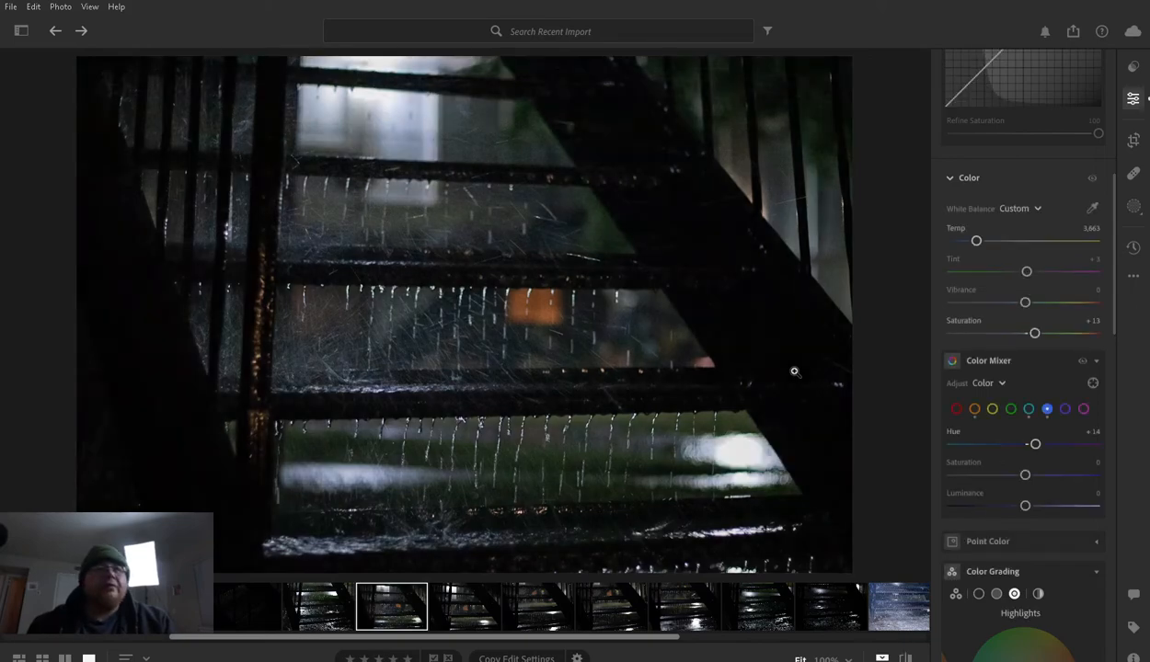
pyautogui.press('\\')
pyautogui.press('\\')
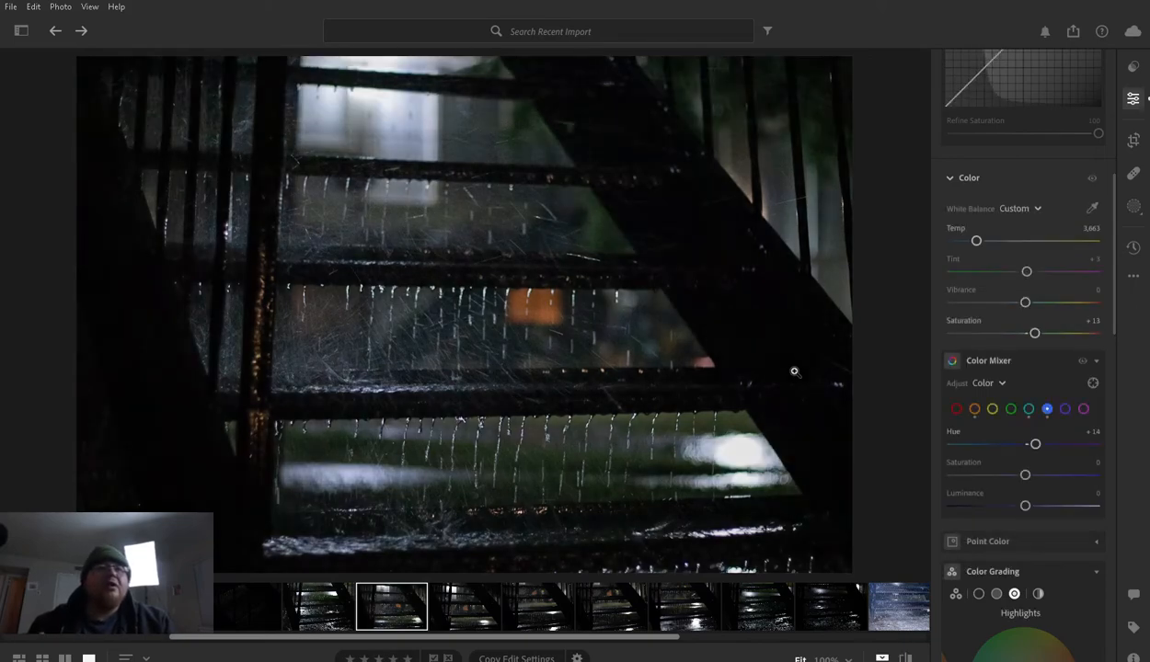
pyautogui.press('\\')
pyautogui.press('\\')
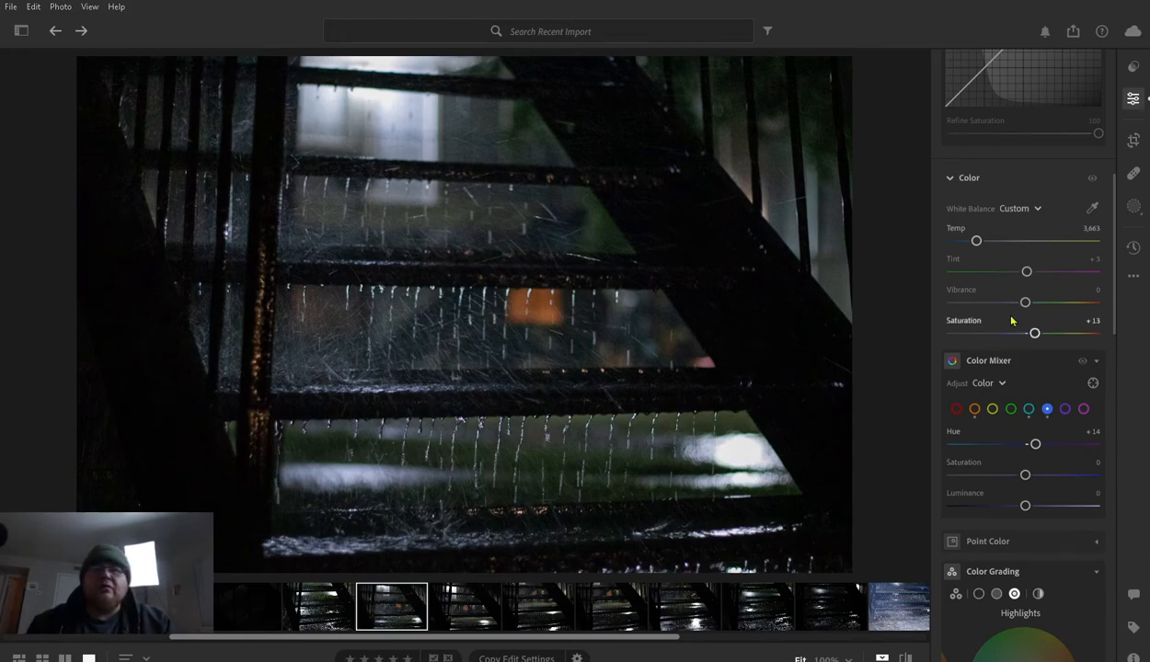
# - Review the Color Grading wheels in the combined view and individually for shadows, midtones and highlights
pyautogui.scroll(-1, 1047, 372)
pyautogui.scroll(-1, 1047, 377)
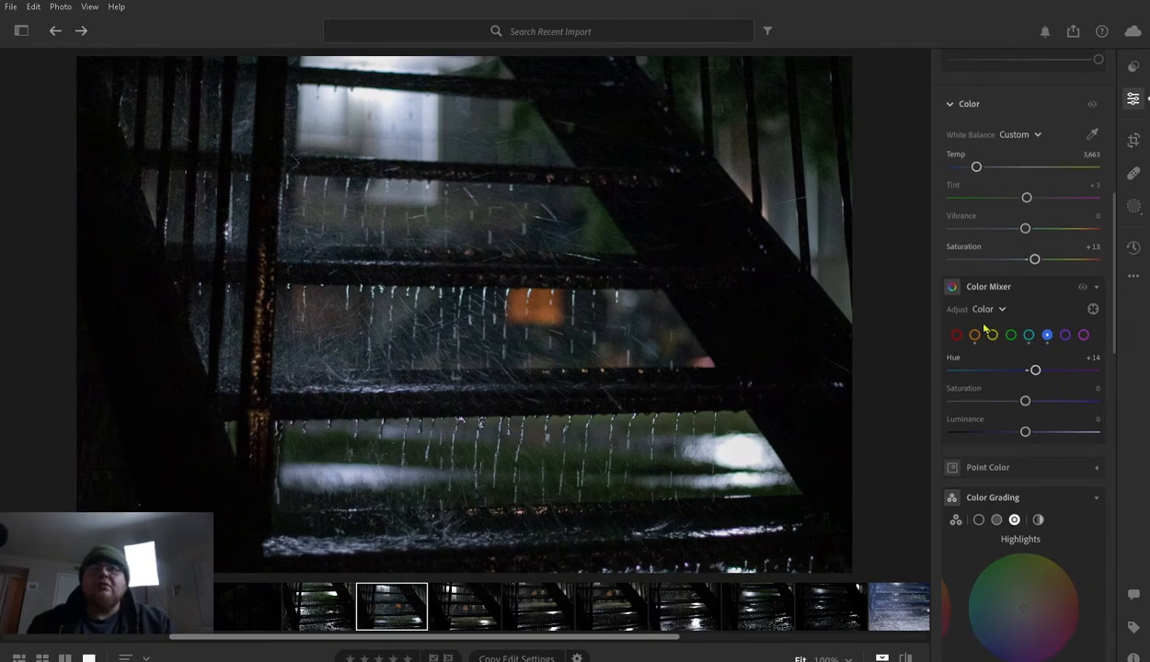
pyautogui.scroll(-4, 958, 328)
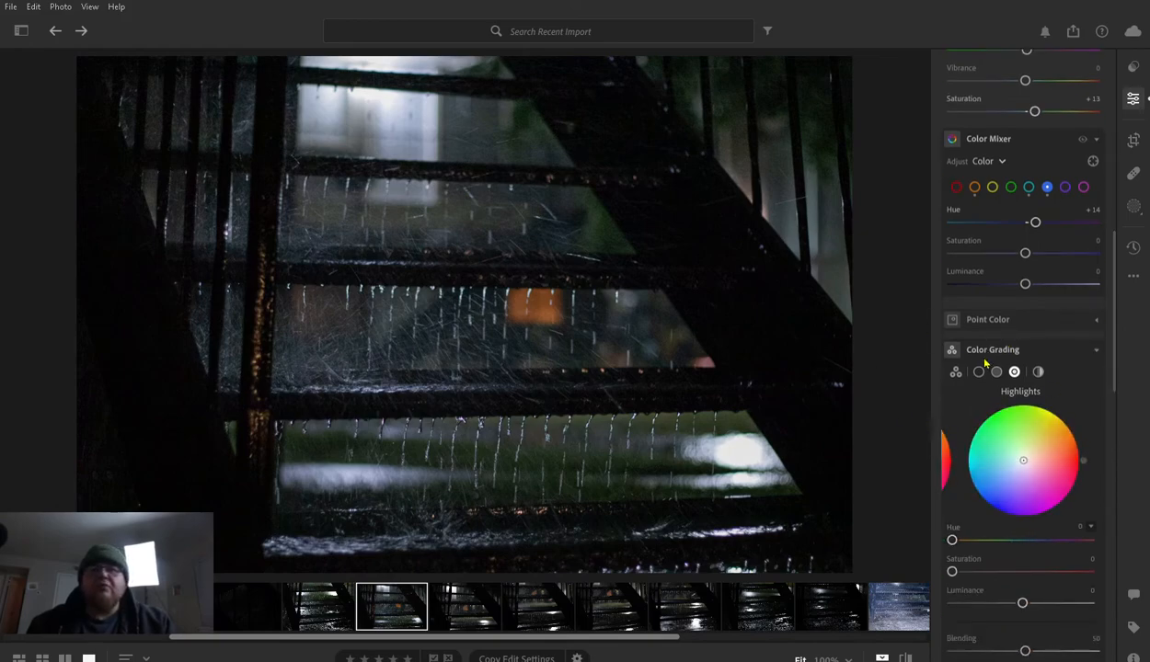
pyautogui.click(957, 371)
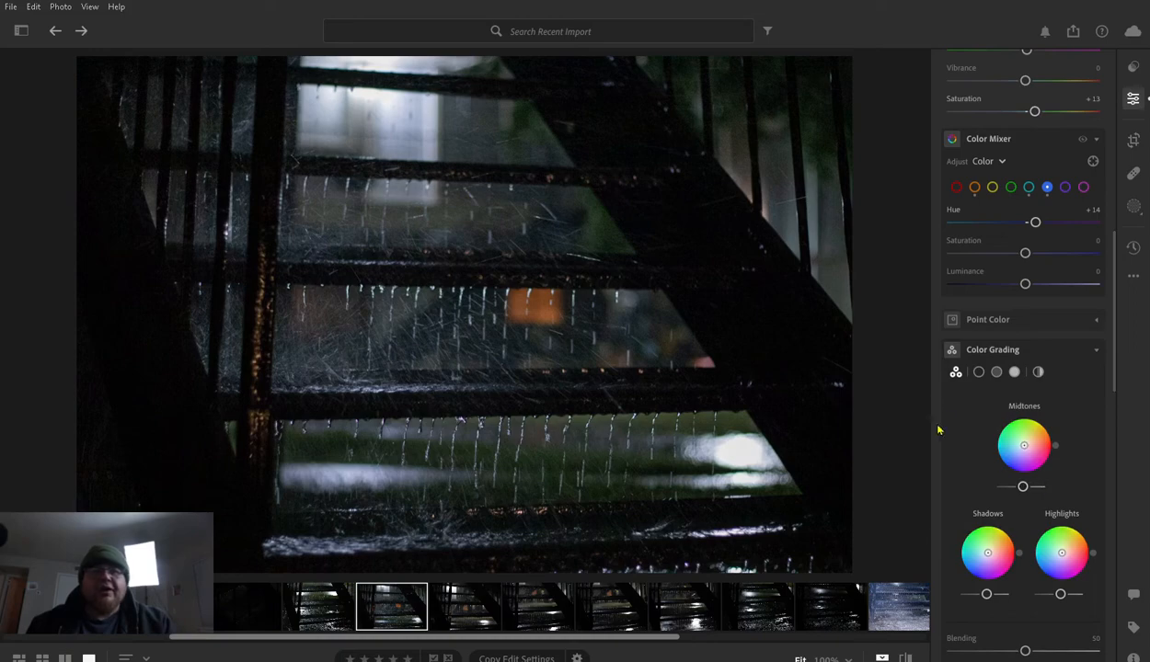
pyautogui.click(980, 367)
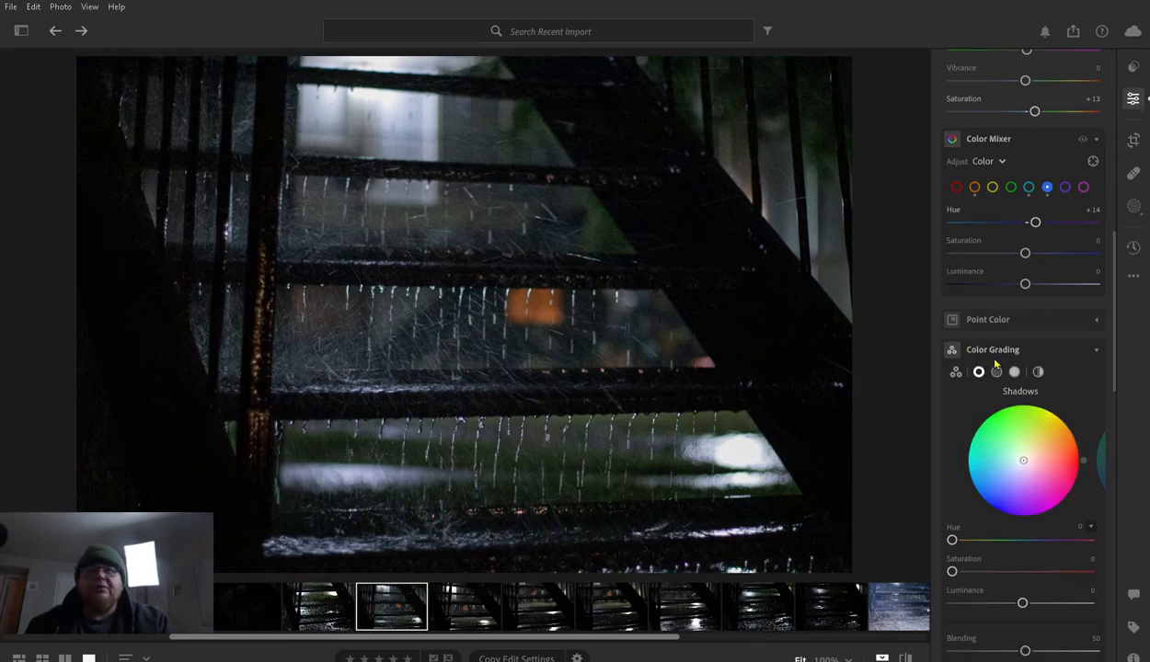
pyautogui.click(996, 372)
pyautogui.click(1013, 372)
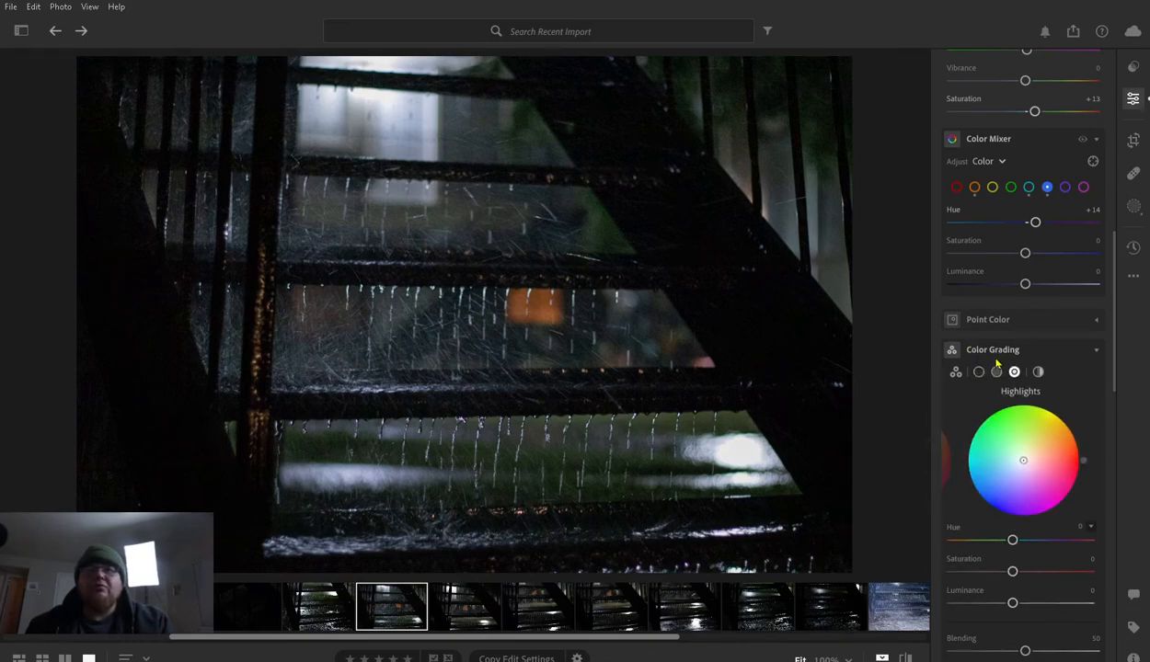
# - Tint the Color Grading shadows blue with Hue 231 and Saturation 7, trying stronger saturations up to 17 on the way
pyautogui.click(979, 371)
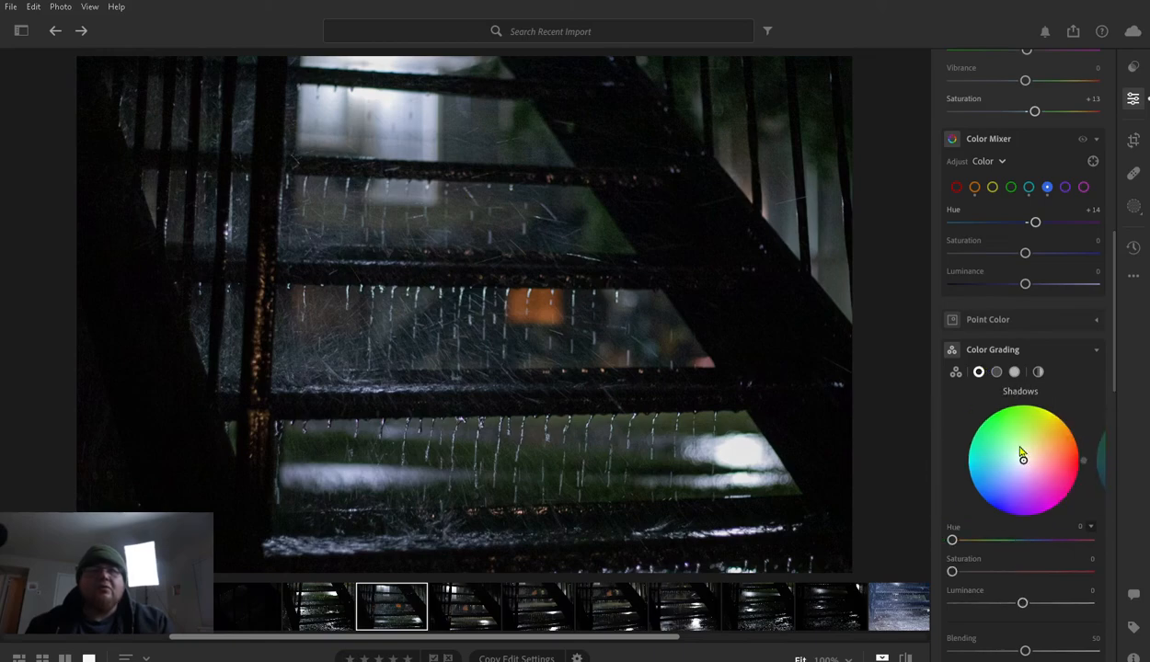
pyautogui.moveTo(1023, 455)
pyautogui.mouseDown()
pyautogui.moveTo(989, 468)
pyautogui.moveTo(970, 458)
pyautogui.moveTo(980, 441)
pyautogui.moveTo(961, 425)
pyautogui.moveTo(1012, 404)
pyautogui.moveTo(1058, 415)
pyautogui.moveTo(1082, 465)
pyautogui.moveTo(1053, 497)
pyautogui.moveTo(1006, 506)
pyautogui.moveTo(968, 439)
pyautogui.moveTo(989, 416)
pyautogui.moveTo(1049, 432)
pyautogui.moveTo(1032, 462)
pyautogui.moveTo(1011, 458)
pyautogui.moveTo(1022, 458)
pyautogui.mouseUp()
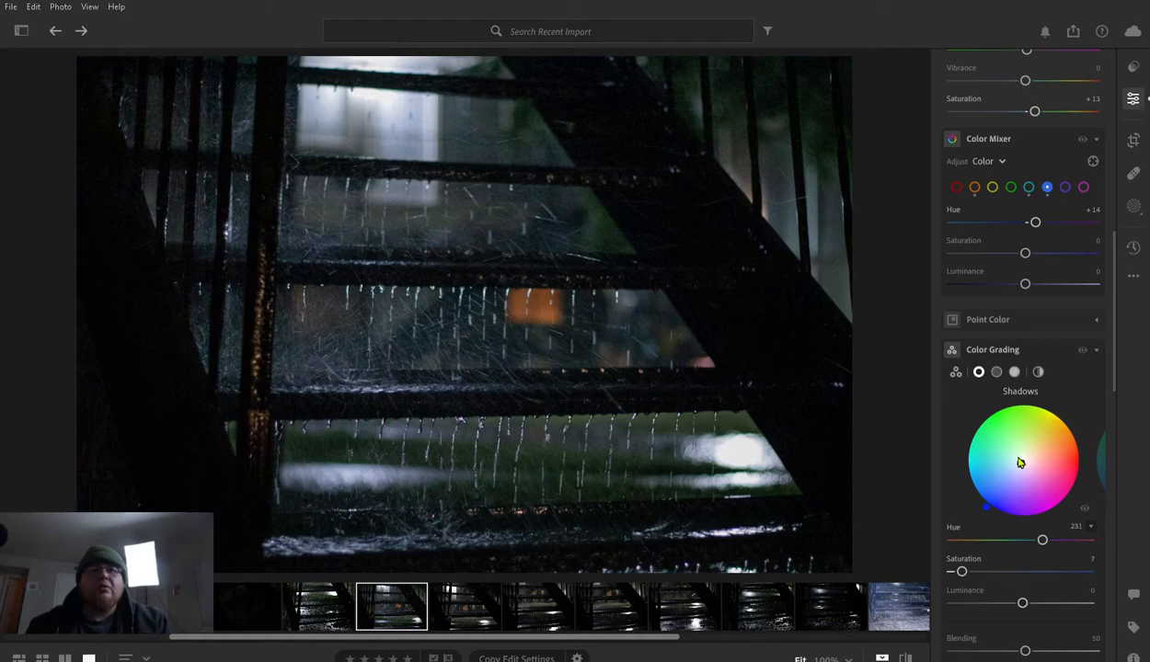
pyautogui.moveTo(1020, 455); pyautogui.dragTo(1019, 456)
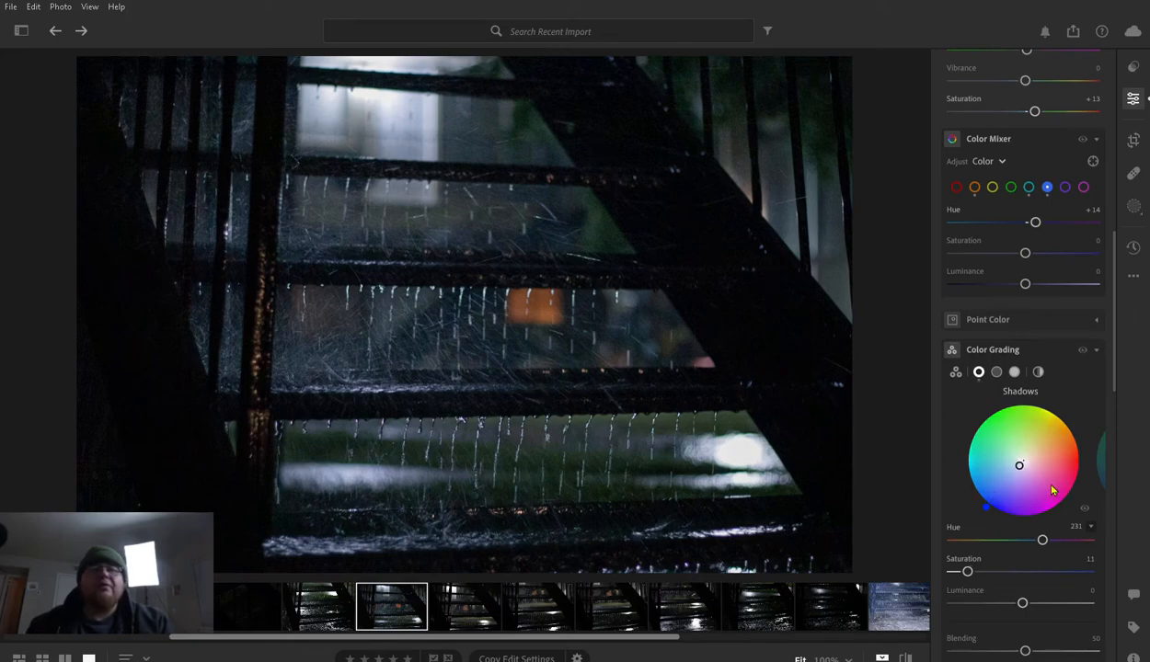
pyautogui.moveTo(963, 563)
pyautogui.mouseDown()
pyautogui.moveTo(1065, 567)
pyautogui.moveTo(947, 570)
pyautogui.moveTo(979, 571)
pyautogui.mouseUp()
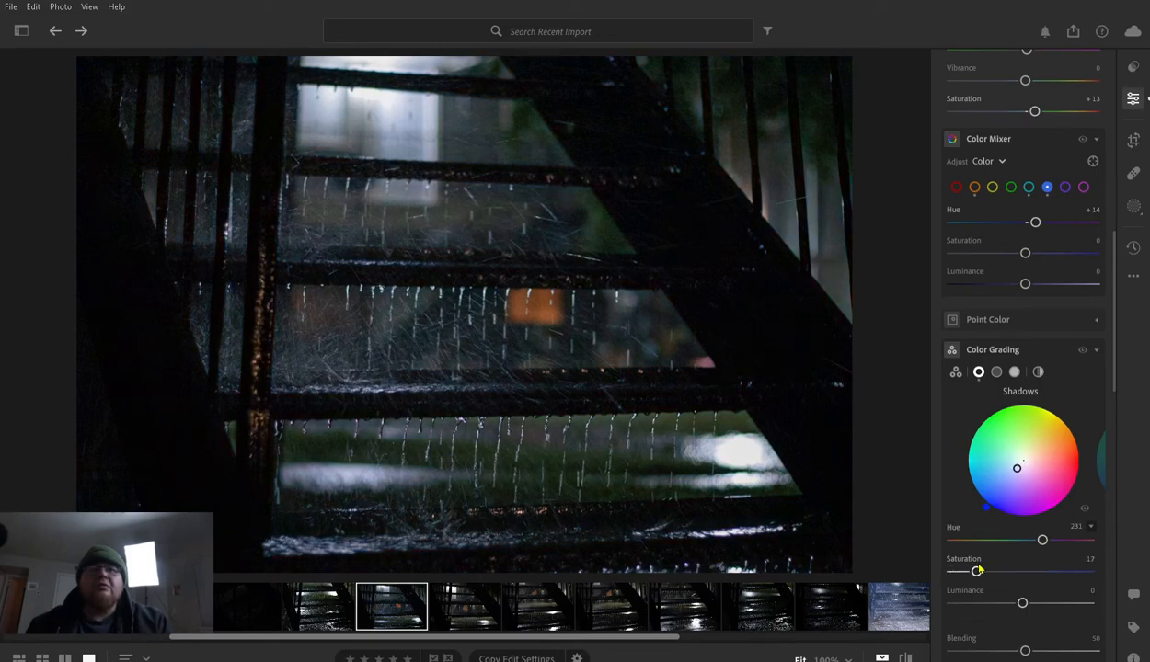
pyautogui.moveTo(1019, 462); pyautogui.dragTo(1020, 459)
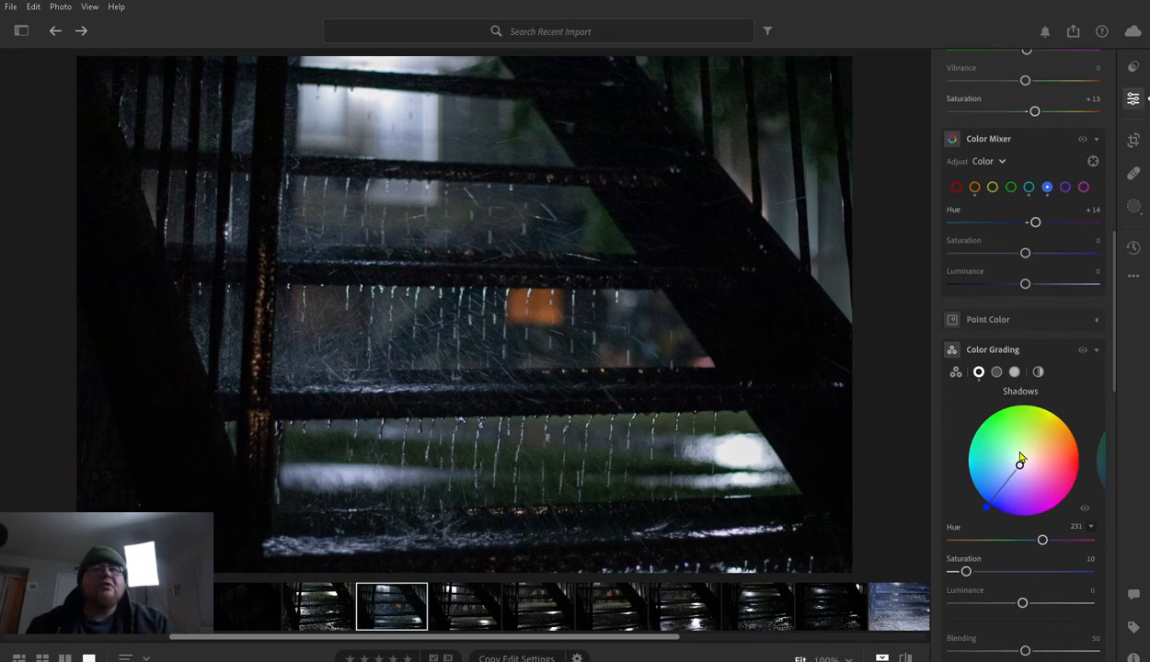
pyautogui.moveTo(1020, 459); pyautogui.dragTo(1022, 457)
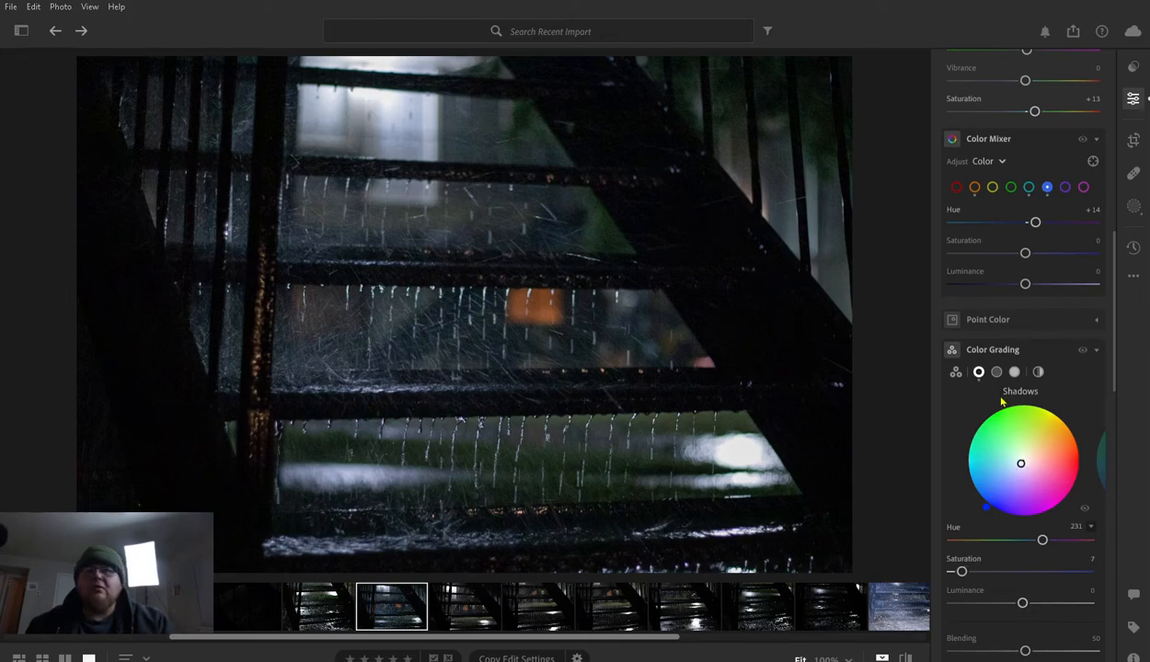
# - Tint the Color Grading midtones orange with Hue 29 and Saturation 26, comparing the edit with the original
pyautogui.click(997, 372)
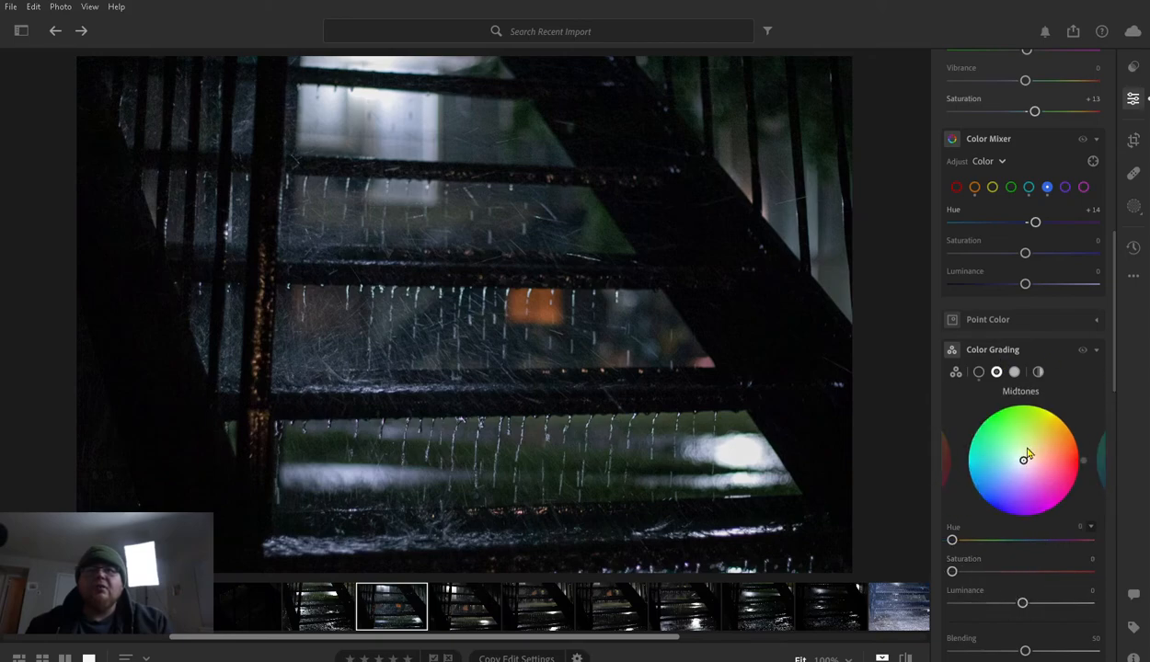
pyautogui.moveTo(1023, 458)
pyautogui.mouseDown()
pyautogui.moveTo(1040, 439)
pyautogui.moveTo(1012, 429)
pyautogui.moveTo(1066, 418)
pyautogui.moveTo(1007, 464)
pyautogui.moveTo(1014, 506)
pyautogui.moveTo(1067, 510)
pyautogui.moveTo(1047, 476)
pyautogui.moveTo(1060, 407)
pyautogui.moveTo(1022, 399)
pyautogui.moveTo(985, 419)
pyautogui.moveTo(991, 472)
pyautogui.moveTo(1042, 506)
pyautogui.moveTo(1055, 498)
pyautogui.moveTo(1021, 489)
pyautogui.moveTo(1012, 470)
pyautogui.moveTo(1029, 451)
pyautogui.mouseUp()
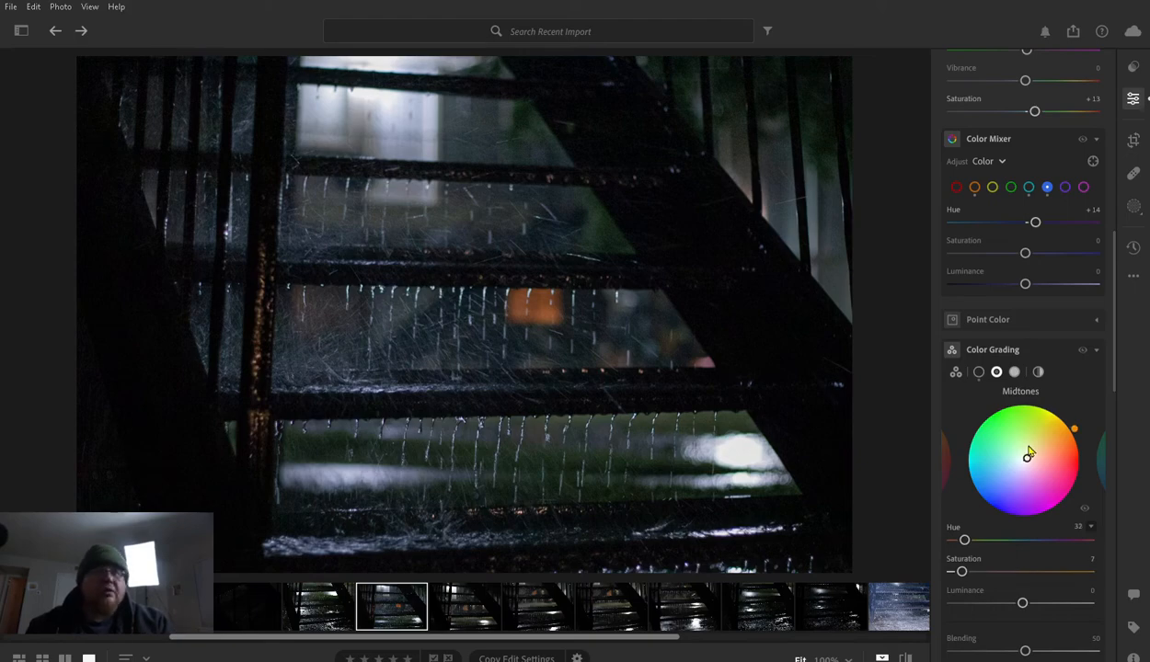
pyautogui.moveTo(1029, 451)
pyautogui.mouseDown()
pyautogui.moveTo(1024, 467)
pyautogui.moveTo(959, 480)
pyautogui.moveTo(1007, 475)
pyautogui.moveTo(1021, 455)
pyautogui.moveTo(1062, 437)
pyautogui.moveTo(1016, 444)
pyautogui.moveTo(1039, 452)
pyautogui.mouseUp()
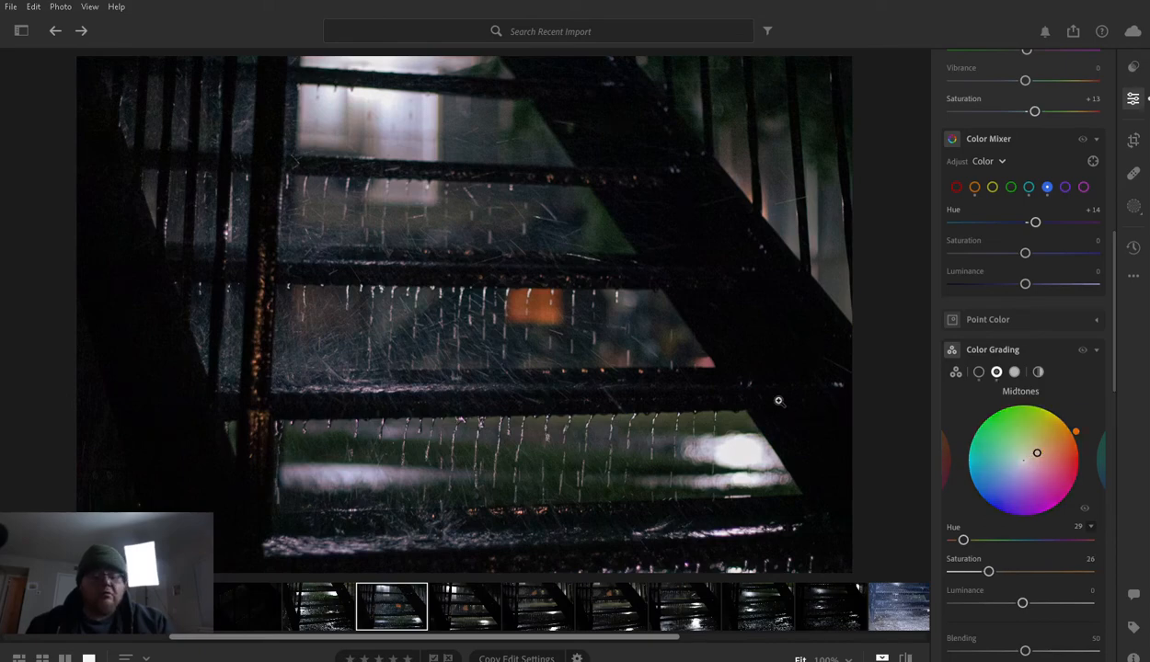
pyautogui.press('\\')
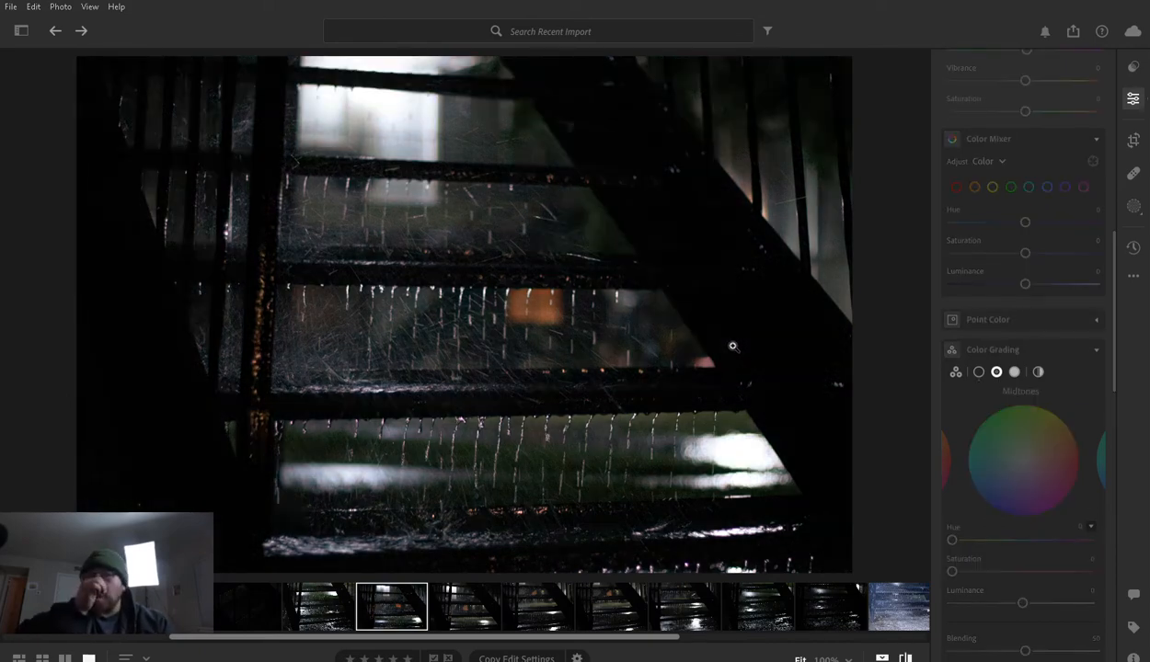
pyautogui.press('\\')
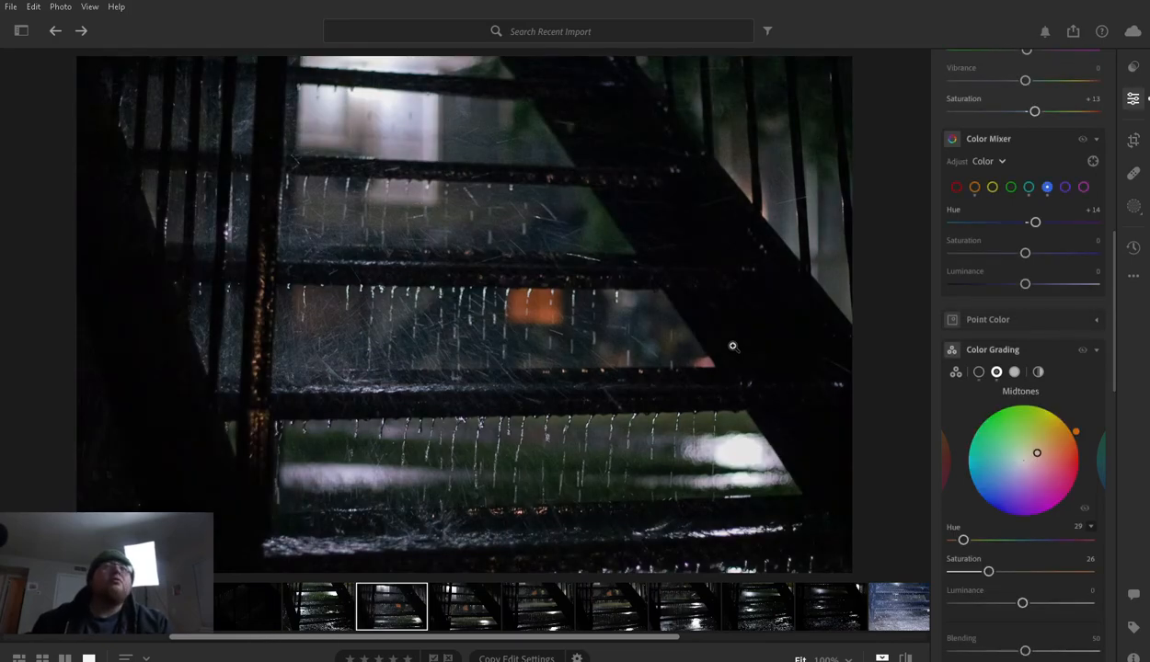
pyautogui.press('\\')
pyautogui.press('\\')
pyautogui.press('\\')
pyautogui.press('\\')
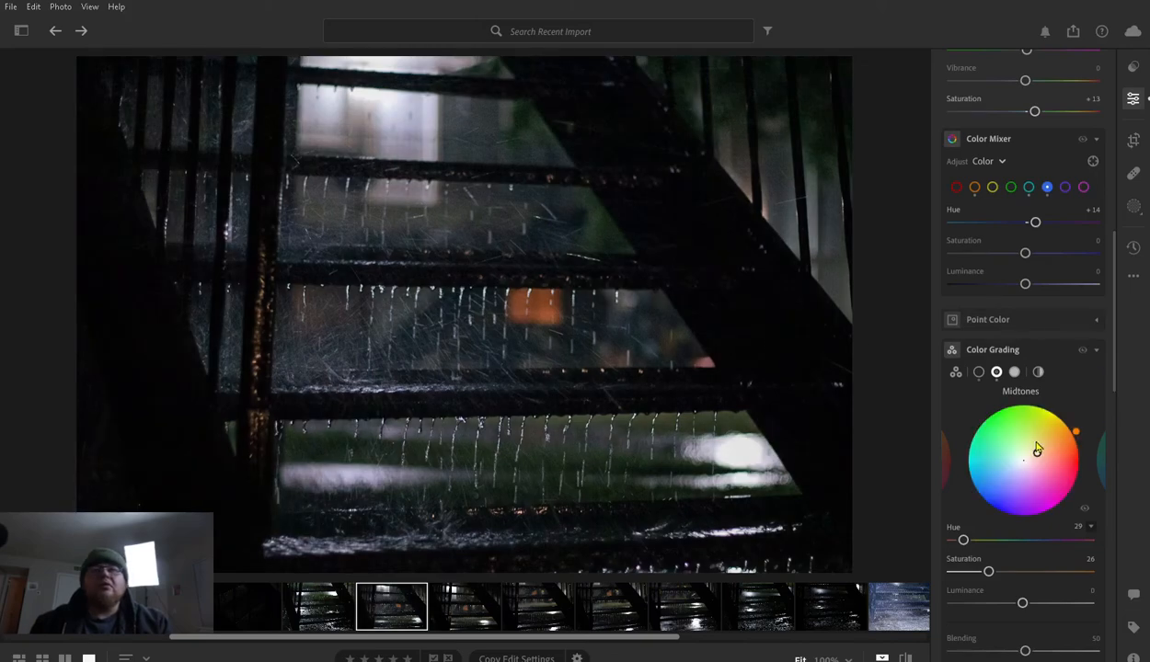
# - Warm the Color Grading highlights with Hue 40 and Saturation 46, comparing the edit with the original
pyautogui.click(1013, 371)
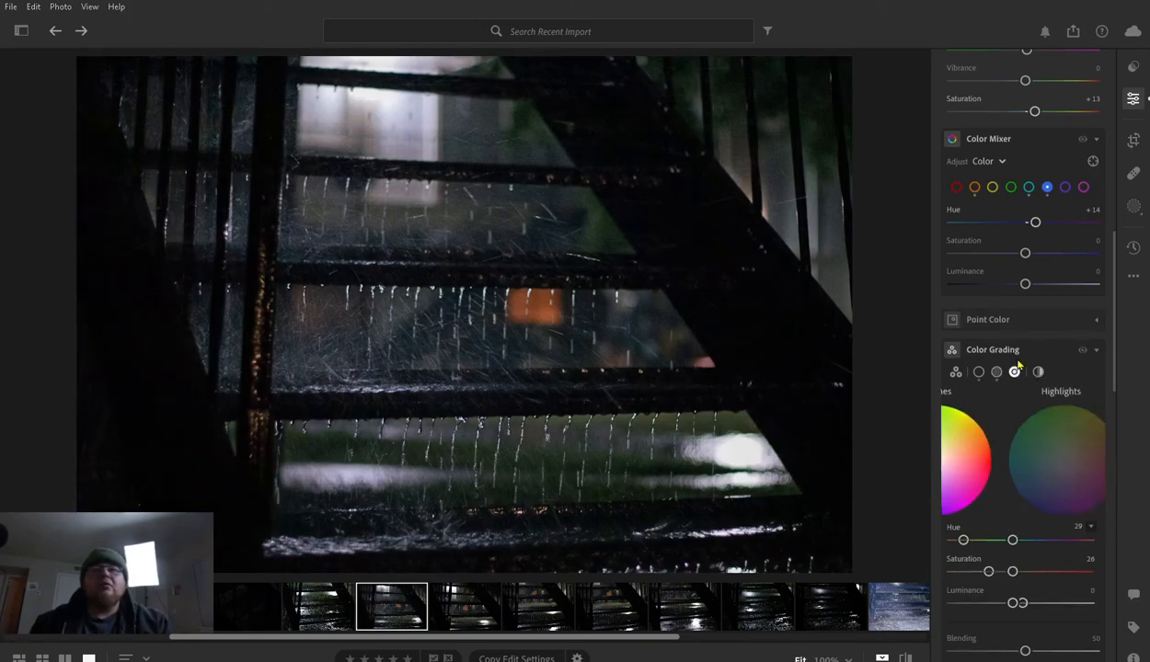
pyautogui.moveTo(1024, 454)
pyautogui.mouseDown()
pyautogui.moveTo(985, 487)
pyautogui.moveTo(1074, 408)
pyautogui.moveTo(981, 493)
pyautogui.moveTo(981, 425)
pyautogui.moveTo(1016, 400)
pyautogui.moveTo(1060, 422)
pyautogui.moveTo(1072, 462)
pyautogui.moveTo(1060, 497)
pyautogui.moveTo(1019, 504)
pyautogui.moveTo(982, 492)
pyautogui.moveTo(970, 467)
pyautogui.moveTo(1010, 416)
pyautogui.moveTo(1058, 425)
pyautogui.moveTo(1045, 445)
pyautogui.moveTo(1014, 450)
pyautogui.moveTo(1004, 471)
pyautogui.moveTo(980, 460)
pyautogui.moveTo(1034, 447)
pyautogui.moveTo(1077, 419)
pyautogui.moveTo(1039, 449)
pyautogui.moveTo(1079, 416)
pyautogui.moveTo(1026, 456)
pyautogui.moveTo(1043, 443)
pyautogui.mouseUp()
pyautogui.press('\\')
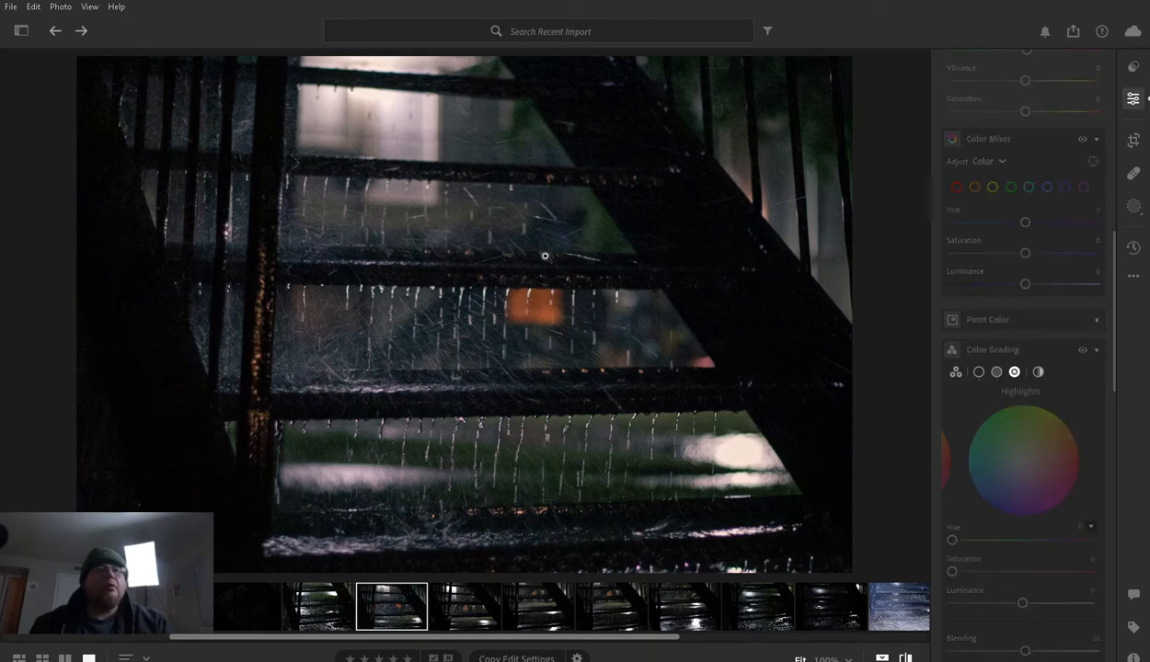
pyautogui.press('\\')
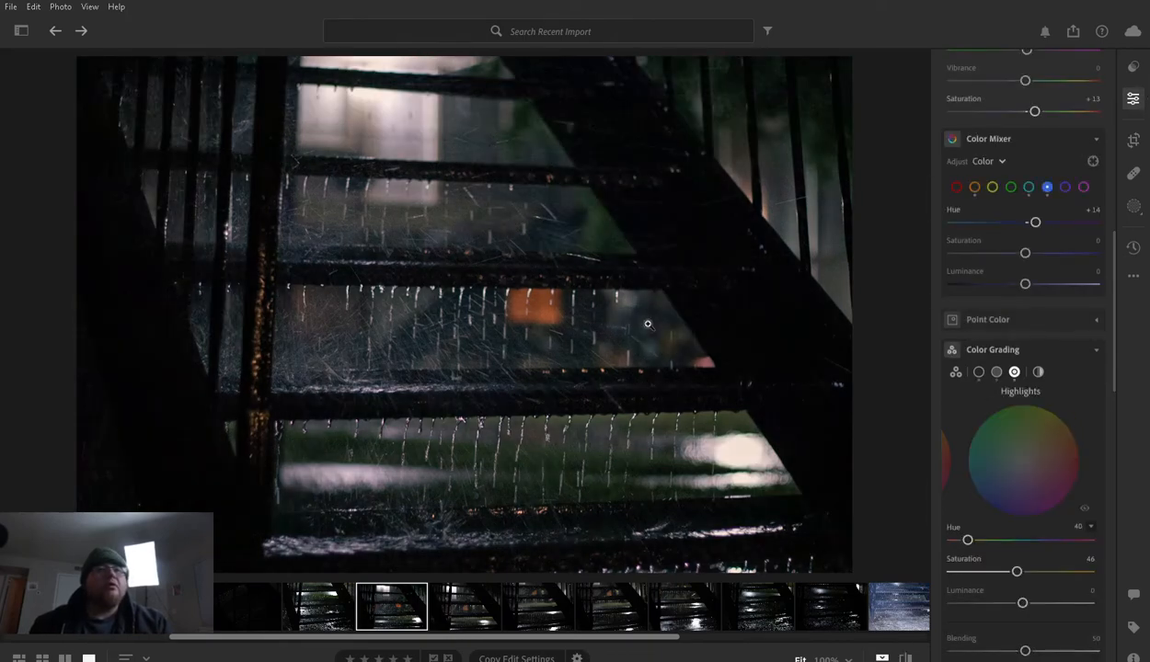
pyautogui.press('\\')
pyautogui.press('\\')
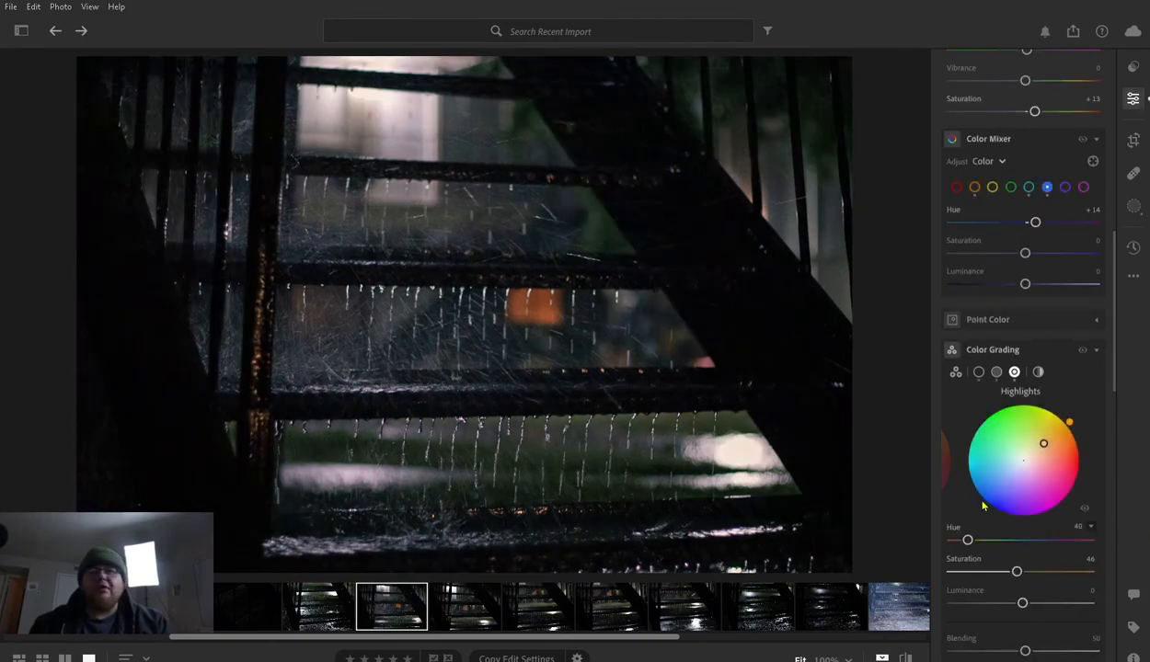
# - Try Texture at −100, raise it to +100, and inspect the rain streaks at 100% zoom
pyautogui.scroll(-5, 993, 414)
pyautogui.scroll(-3, 1012, 426)
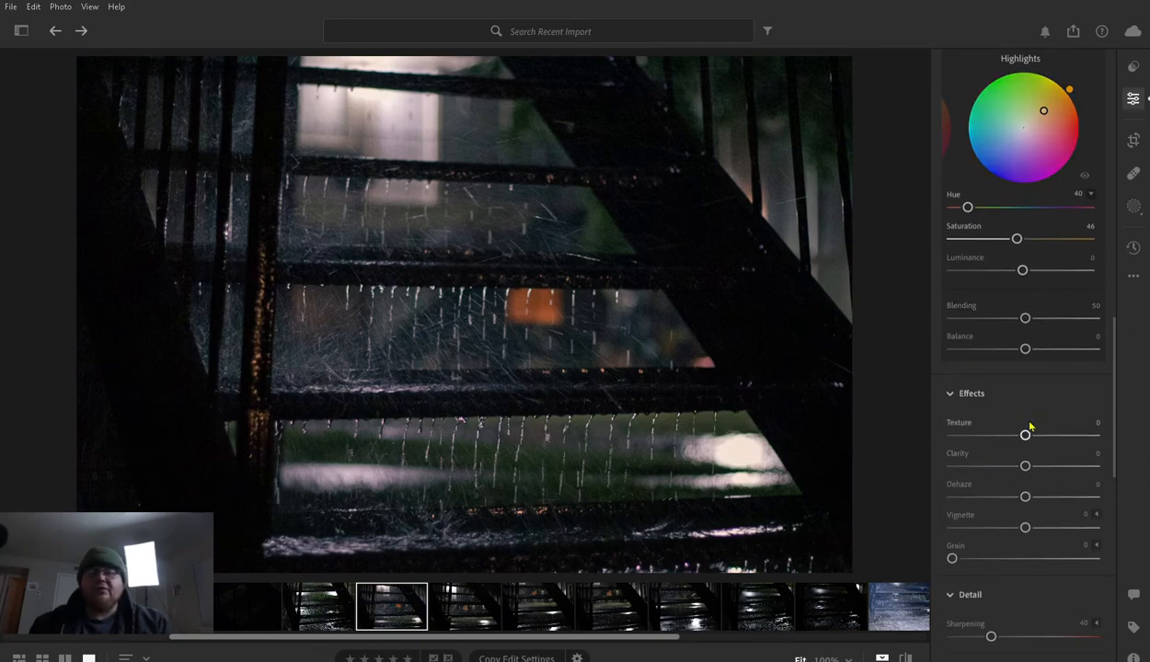
pyautogui.moveTo(1027, 430); pyautogui.dragTo(942, 435)
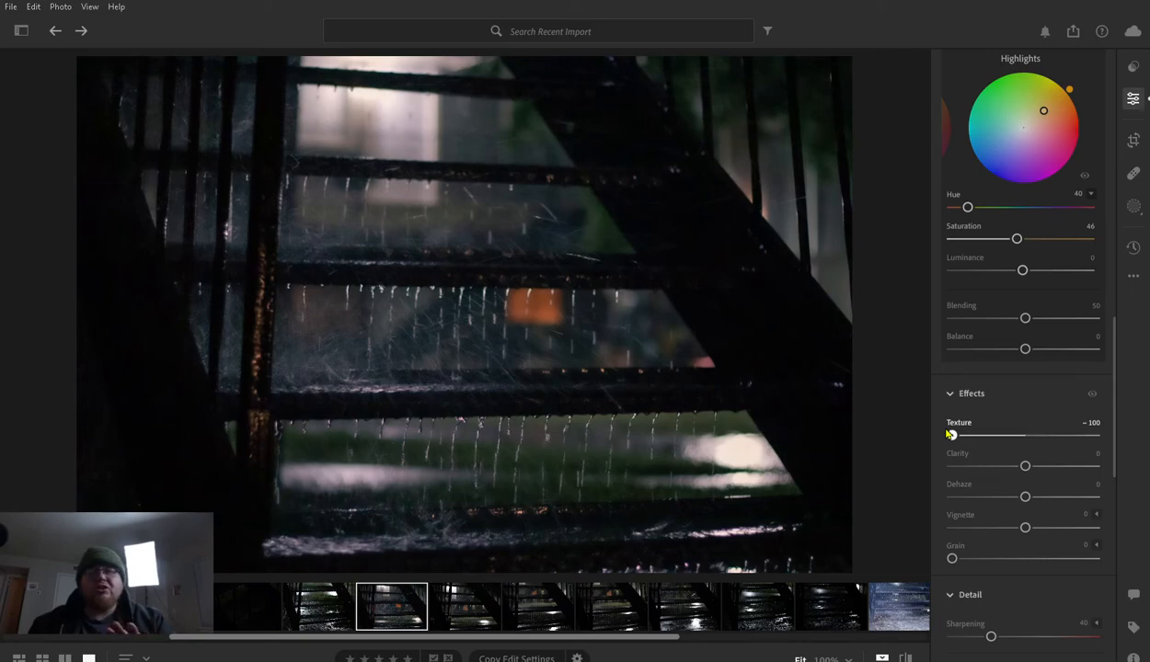
pyautogui.moveTo(954, 434); pyautogui.dragTo(1110, 436)
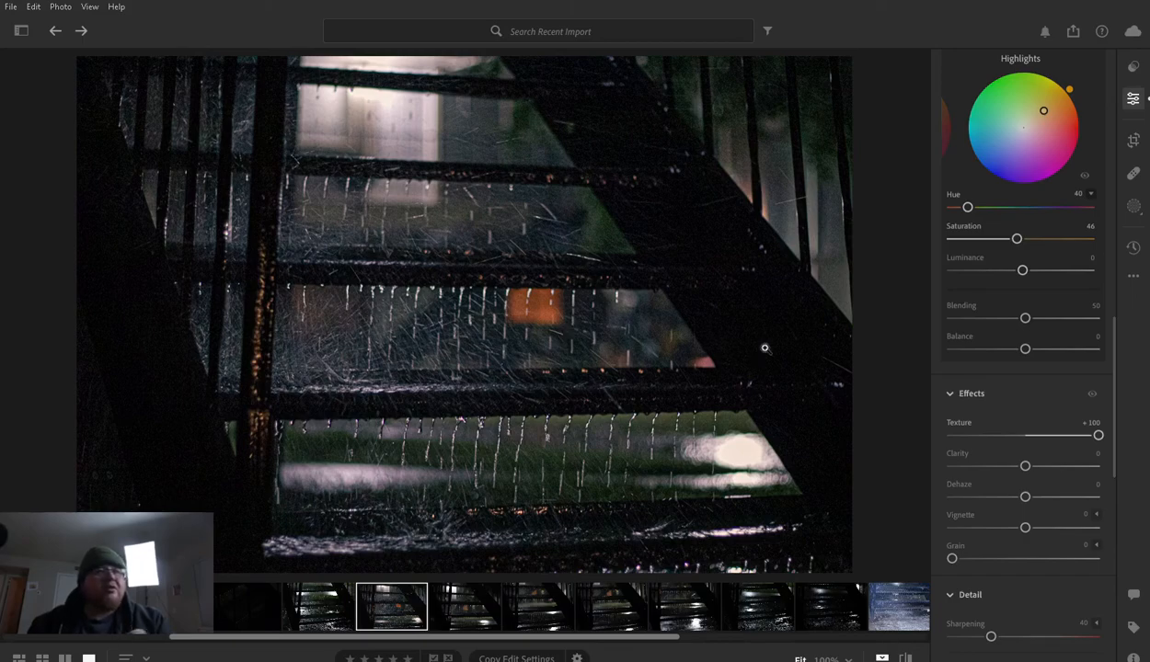
pyautogui.click(422, 329)
pyautogui.moveTo(571, 416); pyautogui.dragTo(543, 234)
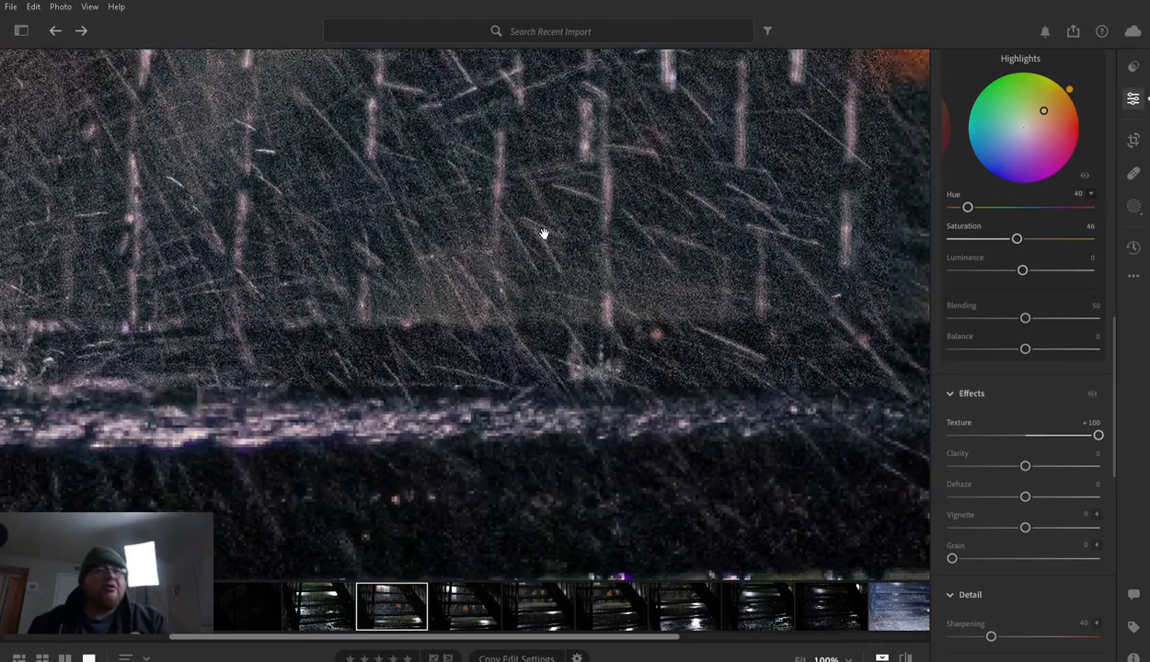
pyautogui.click(567, 313)
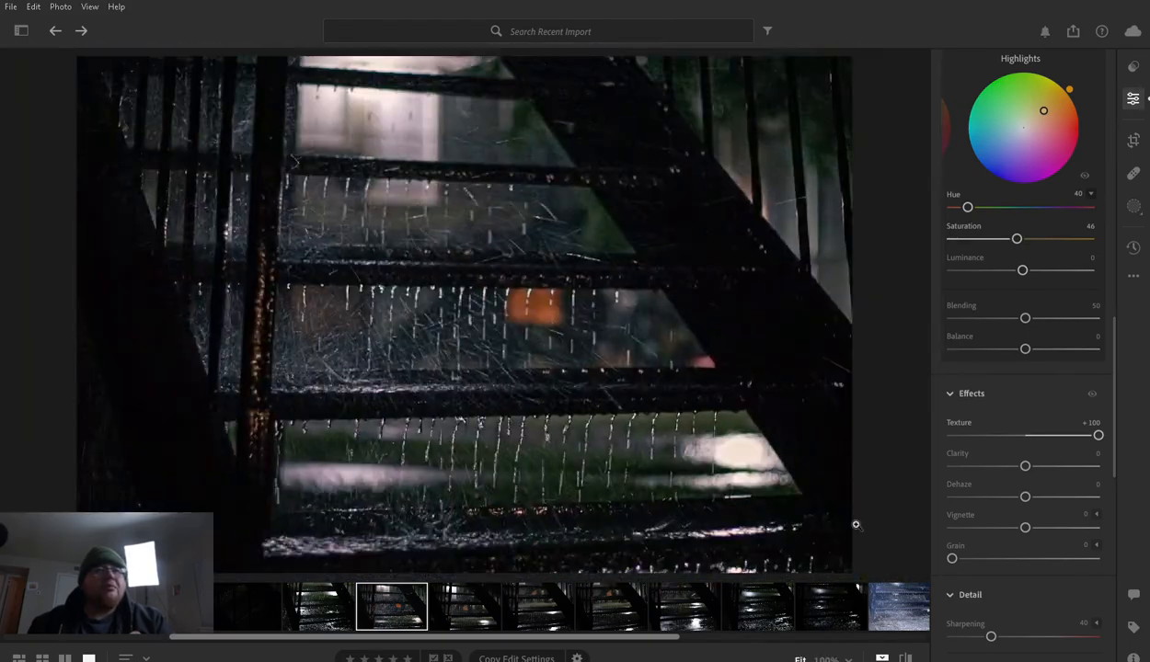
# - Compare Texture at 0 and +100 on the rain, and set it to +20
pyautogui.click(1041, 433)
pyautogui.click(1023, 431)
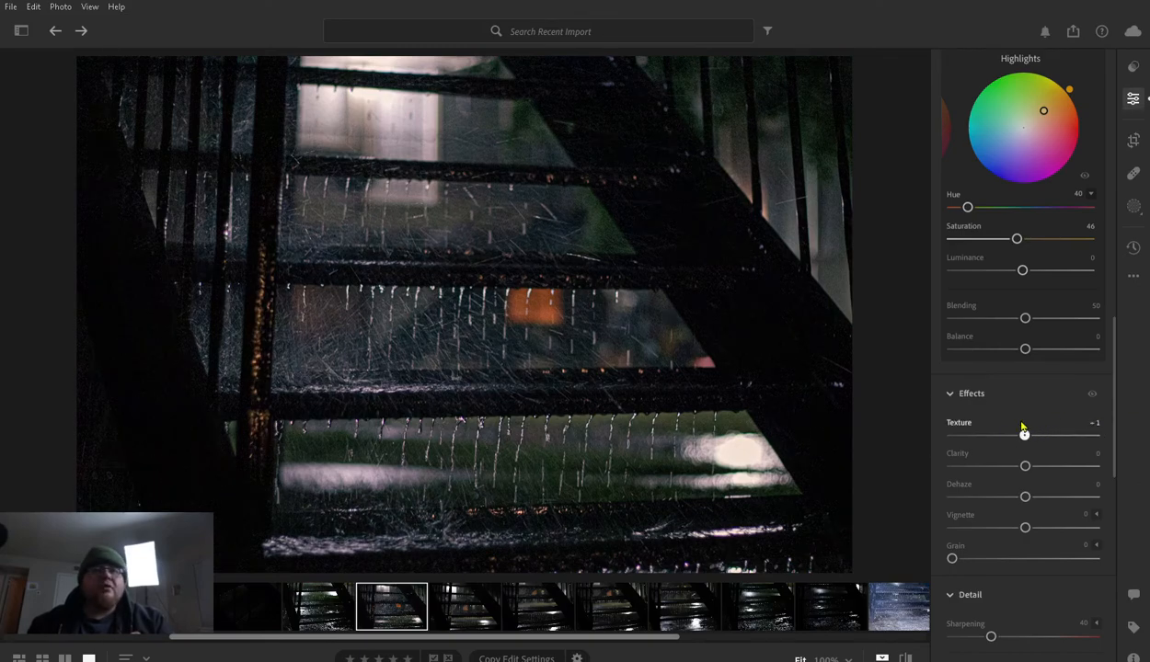
pyautogui.moveTo(1021, 431)
pyautogui.mouseDown()
pyautogui.moveTo(1082, 431)
pyautogui.moveTo(898, 429)
pyautogui.moveTo(1037, 436)
pyautogui.mouseUp()
pyautogui.doubleClick(953, 420)
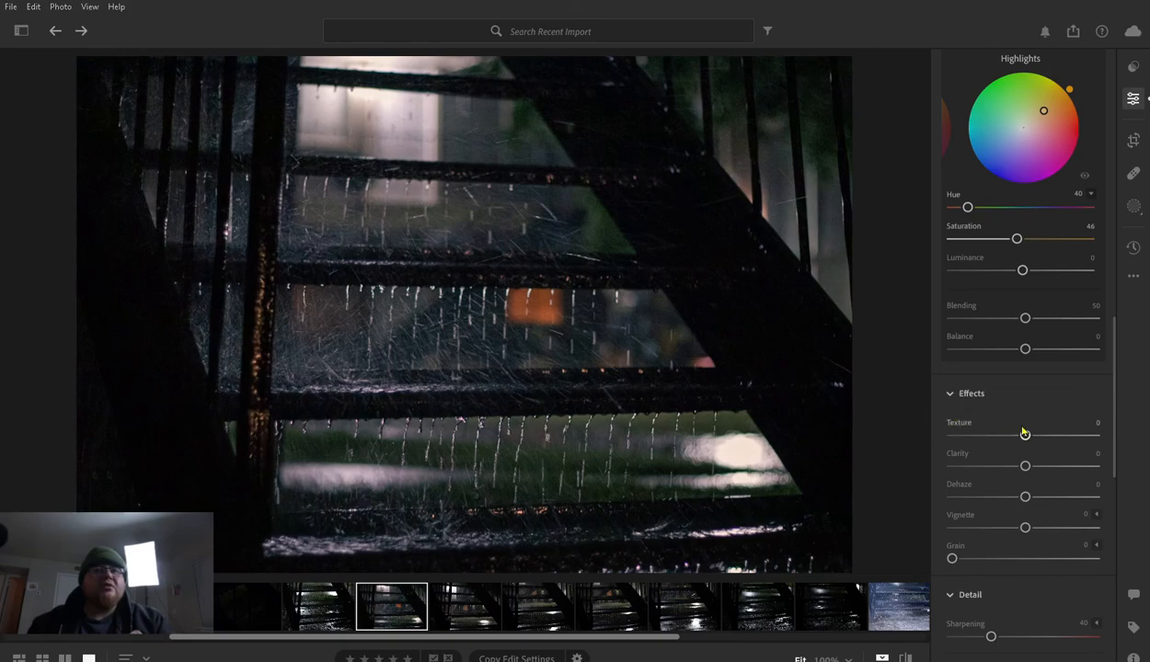
pyautogui.moveTo(1027, 431); pyautogui.dragTo(1121, 431)
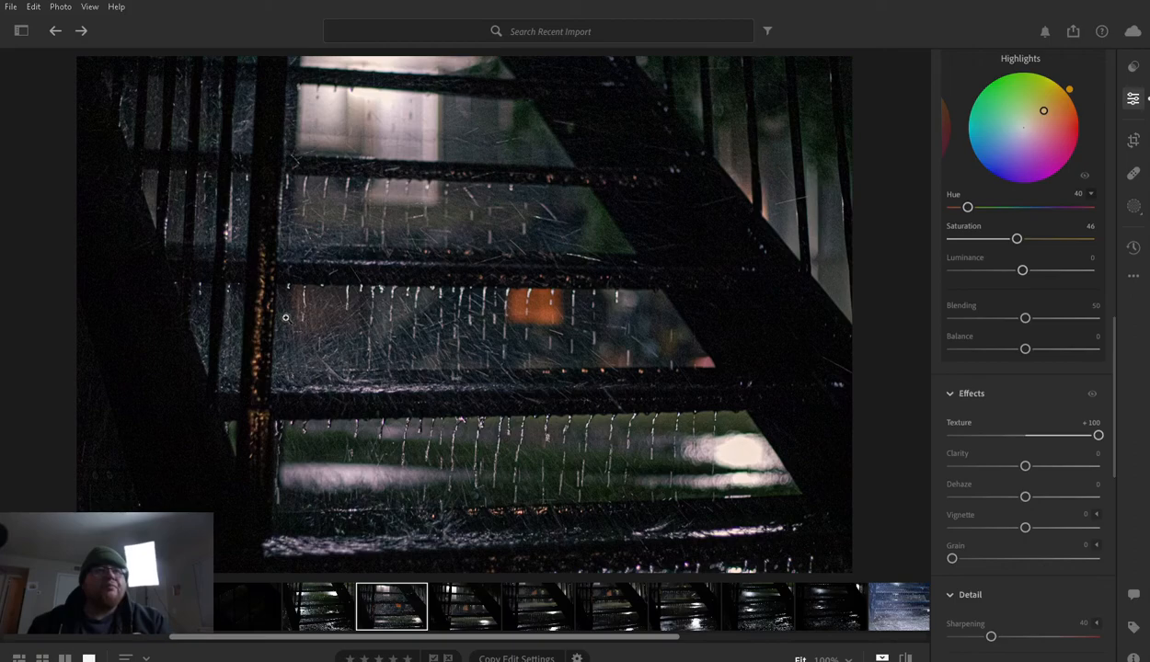
pyautogui.moveTo(1097, 425); pyautogui.dragTo(1038, 430)
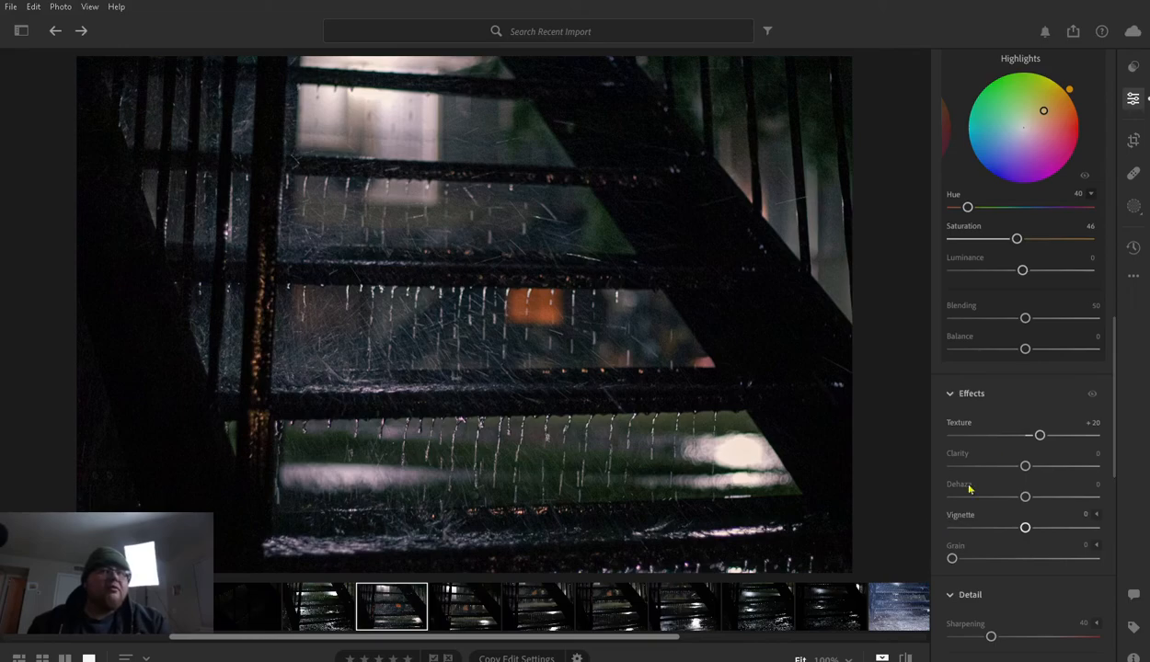
# - Try Clarity at −100, raise it to +20, and compare the edit with the original photo
pyautogui.moveTo(1024, 465); pyautogui.dragTo(915, 464)
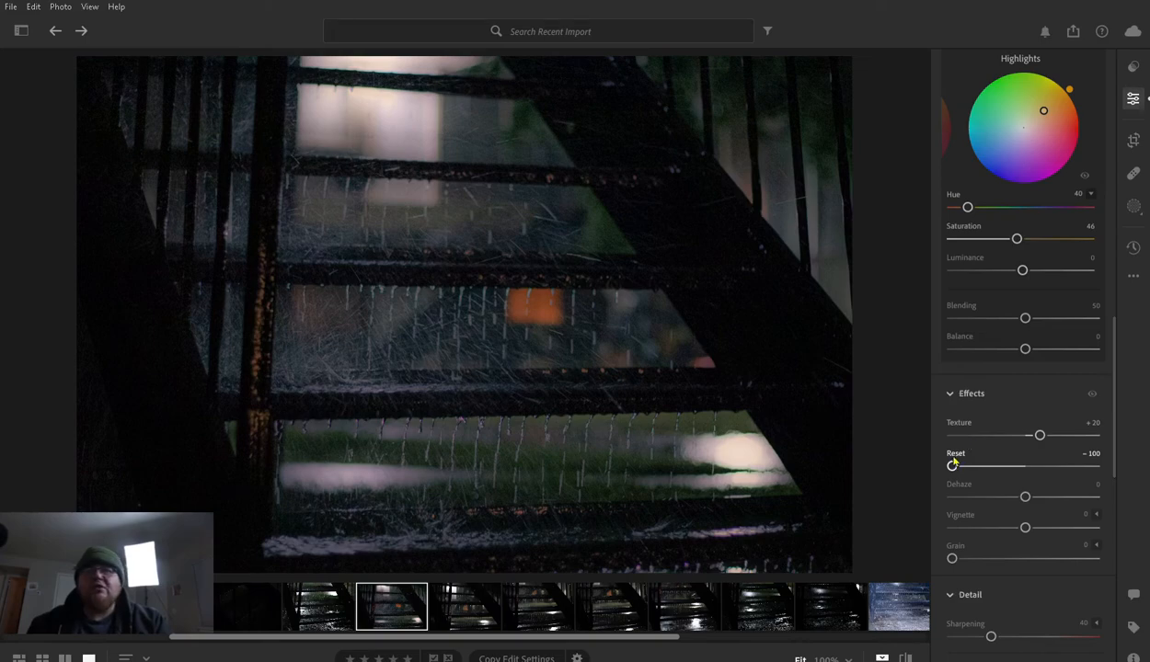
pyautogui.moveTo(952, 466); pyautogui.dragTo(1033, 465)
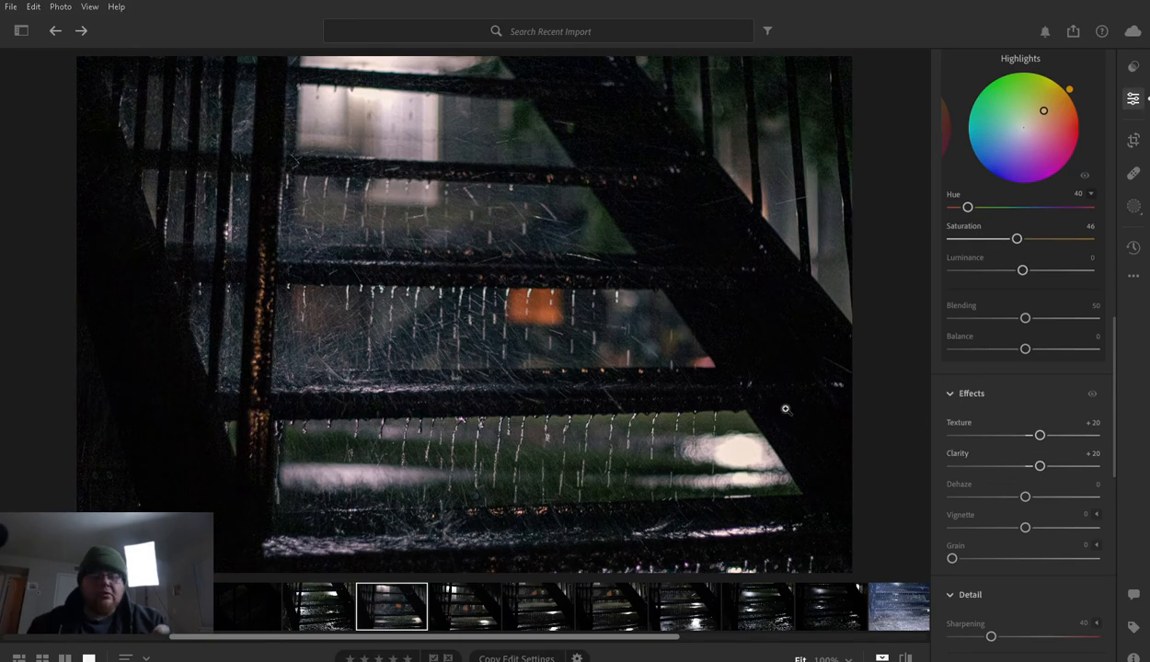
pyautogui.press('\\')
pyautogui.press('\\')
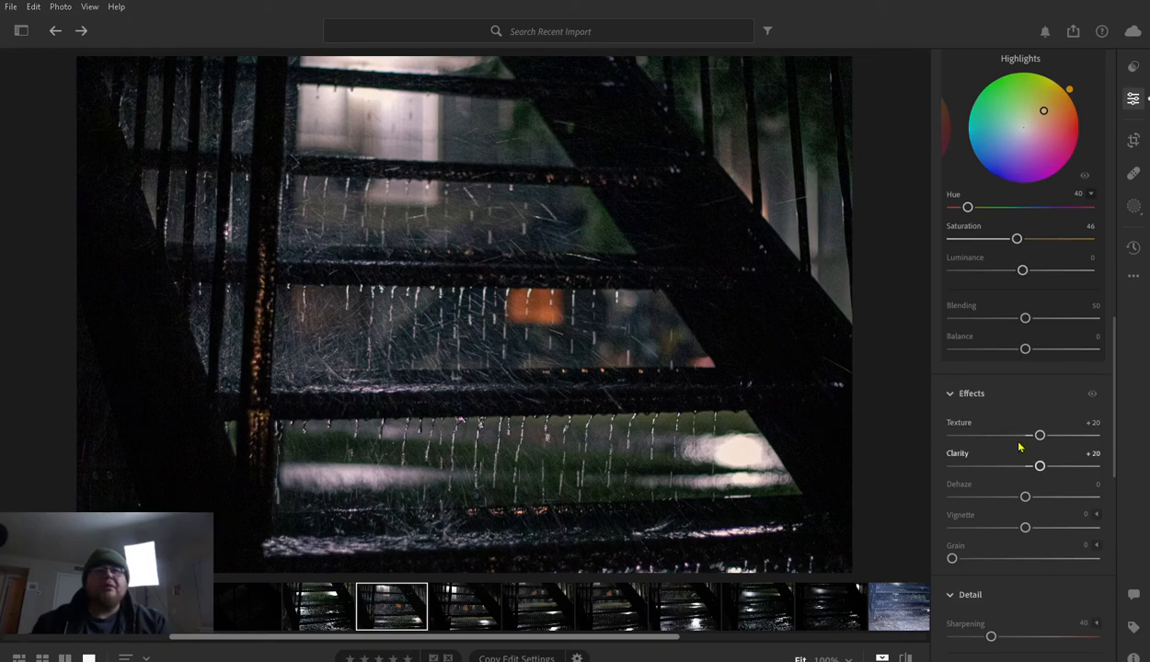
pyautogui.press('\\')
pyautogui.press('\\')
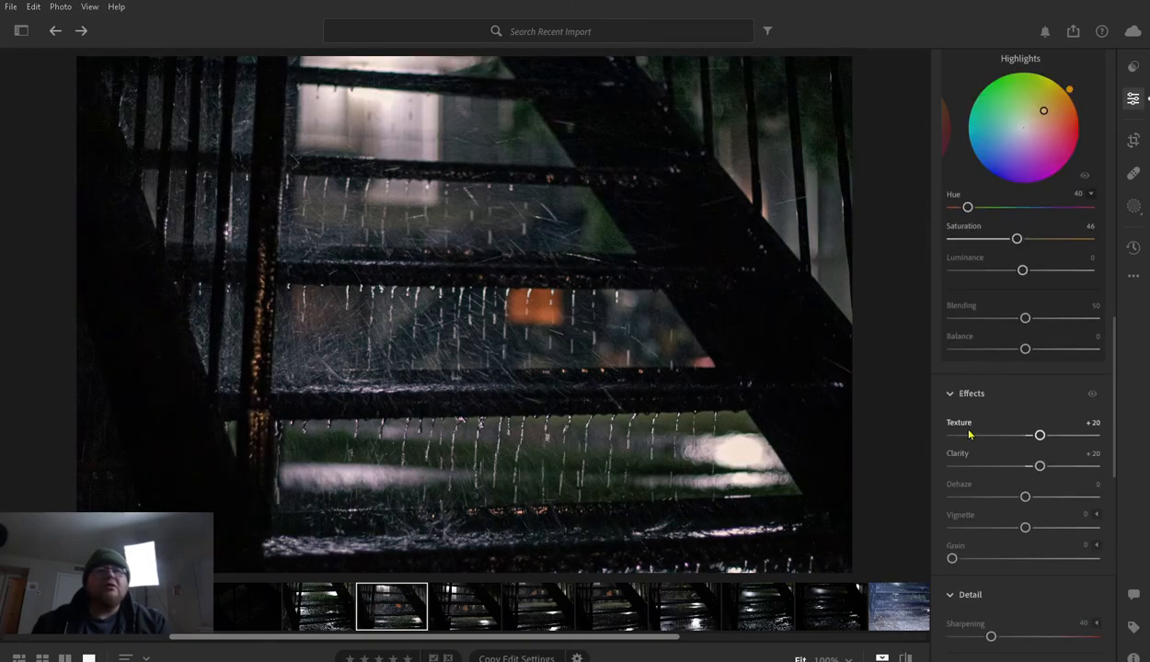
# - Return Texture to 0 and compare the photo before and after editing
pyautogui.moveTo(1037, 424); pyautogui.dragTo(1035, 429)
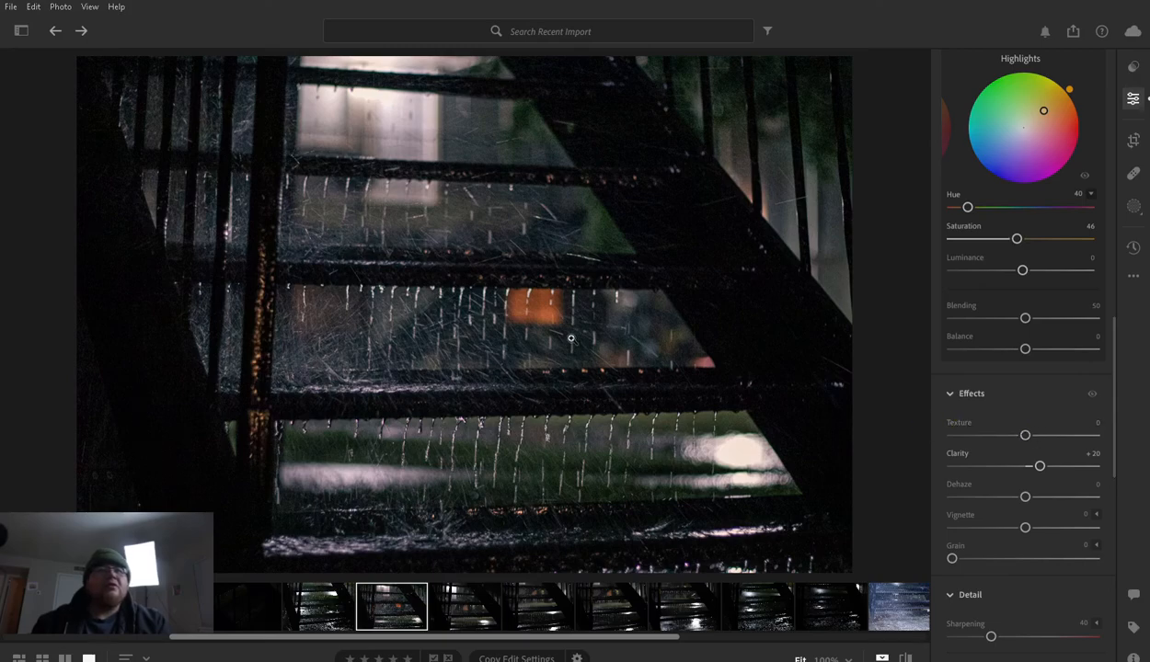
pyautogui.press('\\')
pyautogui.press('\\')
pyautogui.press('\\')
# - Try Dehaze at −100 and +98, reset it, and set it to +17
pyautogui.moveTo(1025, 496); pyautogui.dragTo(885, 501)
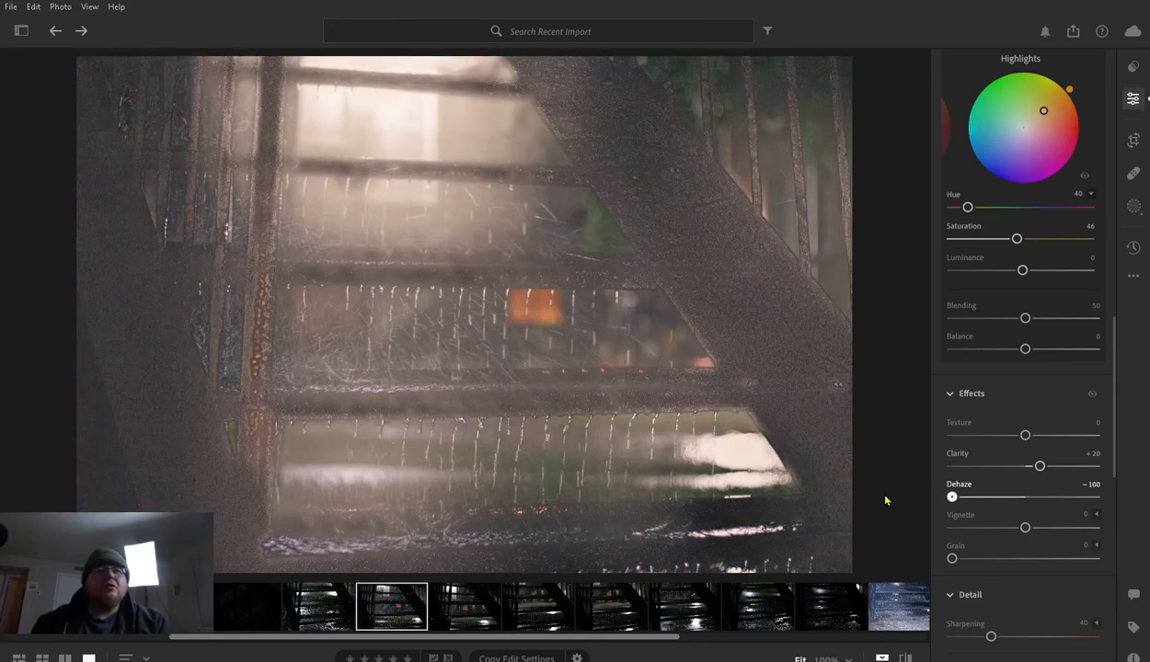
pyautogui.moveTo(885, 500); pyautogui.dragTo(1098, 497)
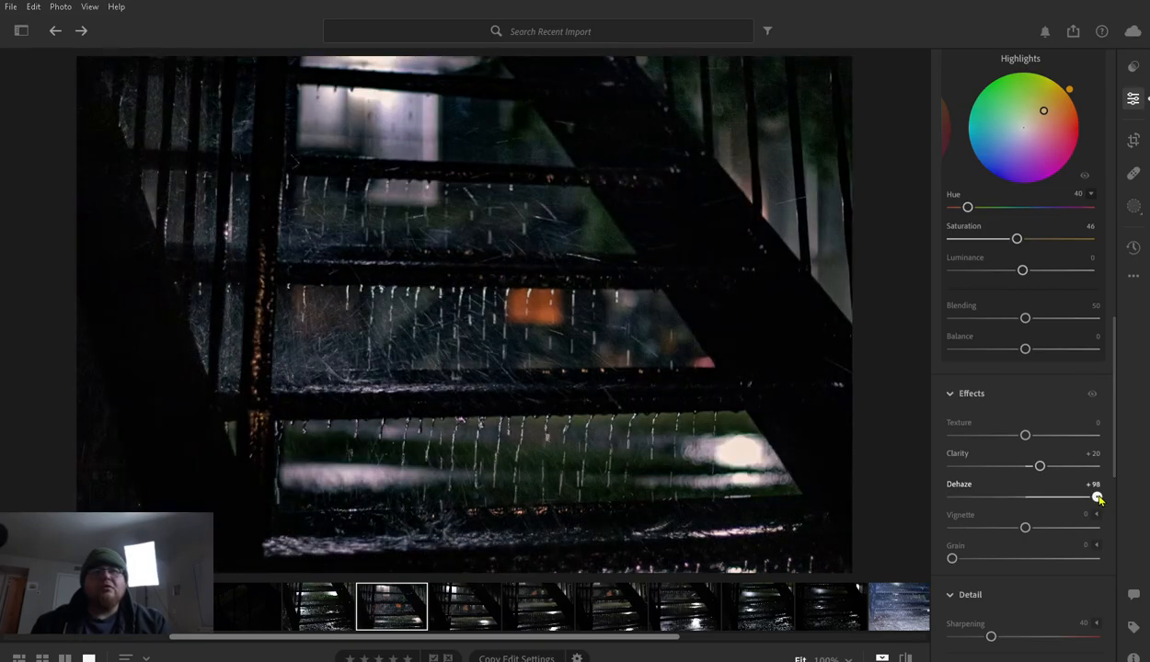
pyautogui.doubleClick(960, 482)
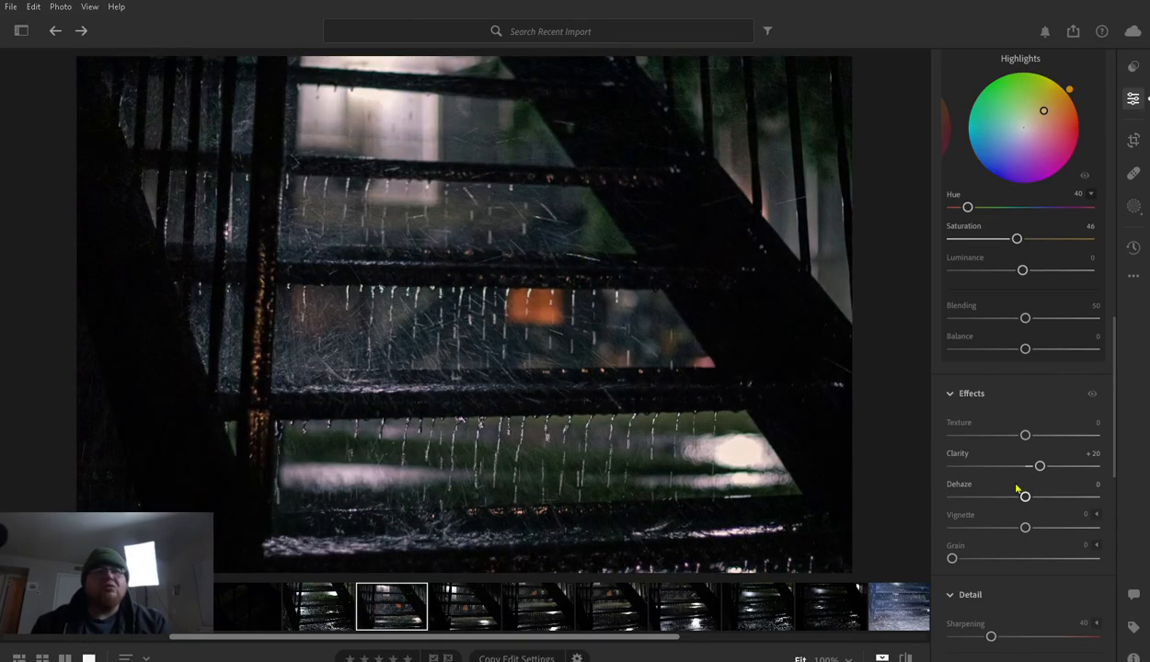
pyautogui.moveTo(1028, 491); pyautogui.dragTo(1051, 492)
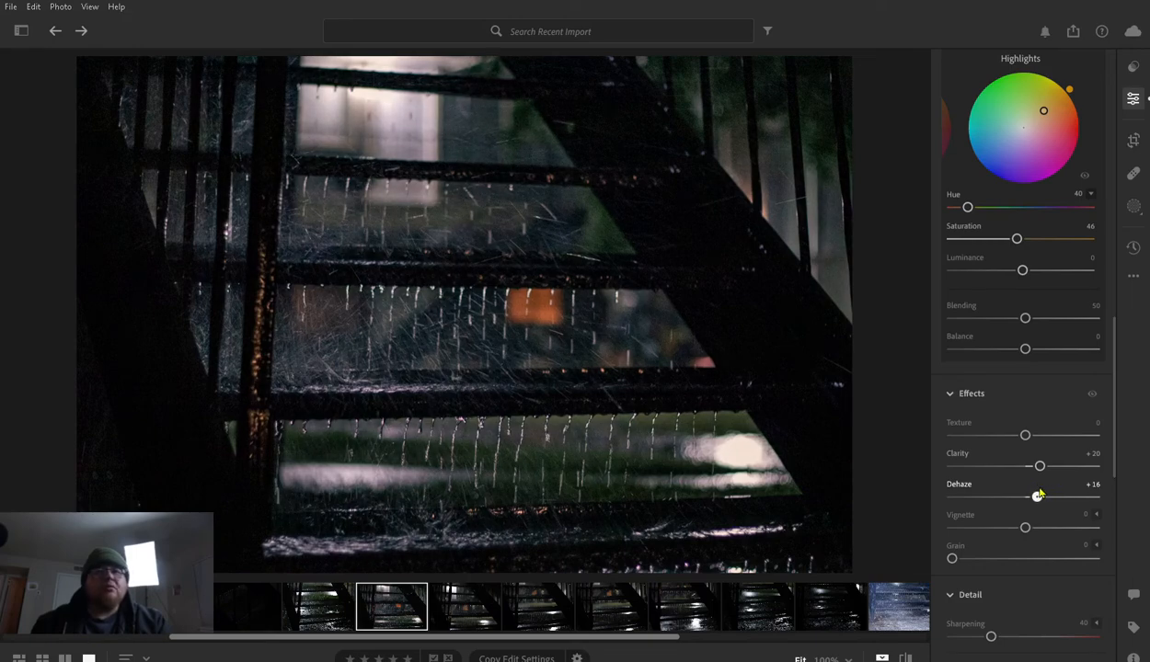
pyautogui.moveTo(1039, 494)
pyautogui.mouseDown()
pyautogui.moveTo(1055, 493)
pyautogui.moveTo(1002, 495)
pyautogui.moveTo(1049, 497)
pyautogui.mouseUp()
# - Darken the photo's edges with a Vignette of −32 and compare the result with the original
pyautogui.moveTo(1024, 525)
pyautogui.mouseDown()
pyautogui.moveTo(915, 524)
pyautogui.moveTo(1122, 523)
pyautogui.moveTo(906, 522)
pyautogui.moveTo(1059, 525)
pyautogui.moveTo(998, 526)
pyautogui.moveTo(1008, 526)
pyautogui.mouseUp()
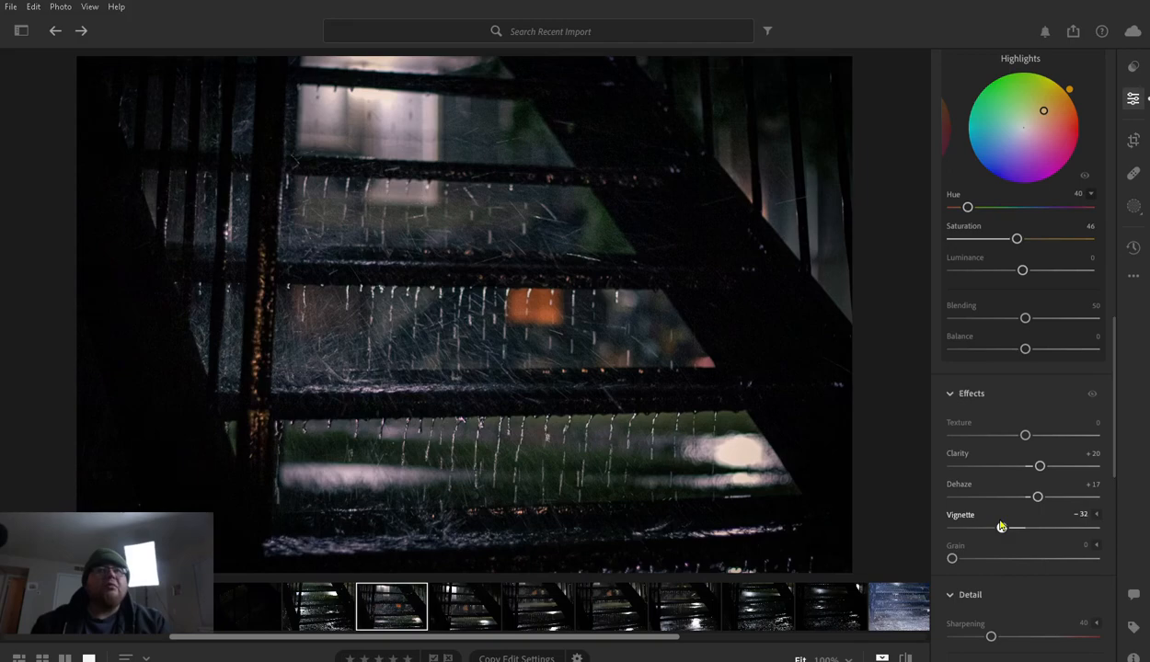
pyautogui.press('\\')
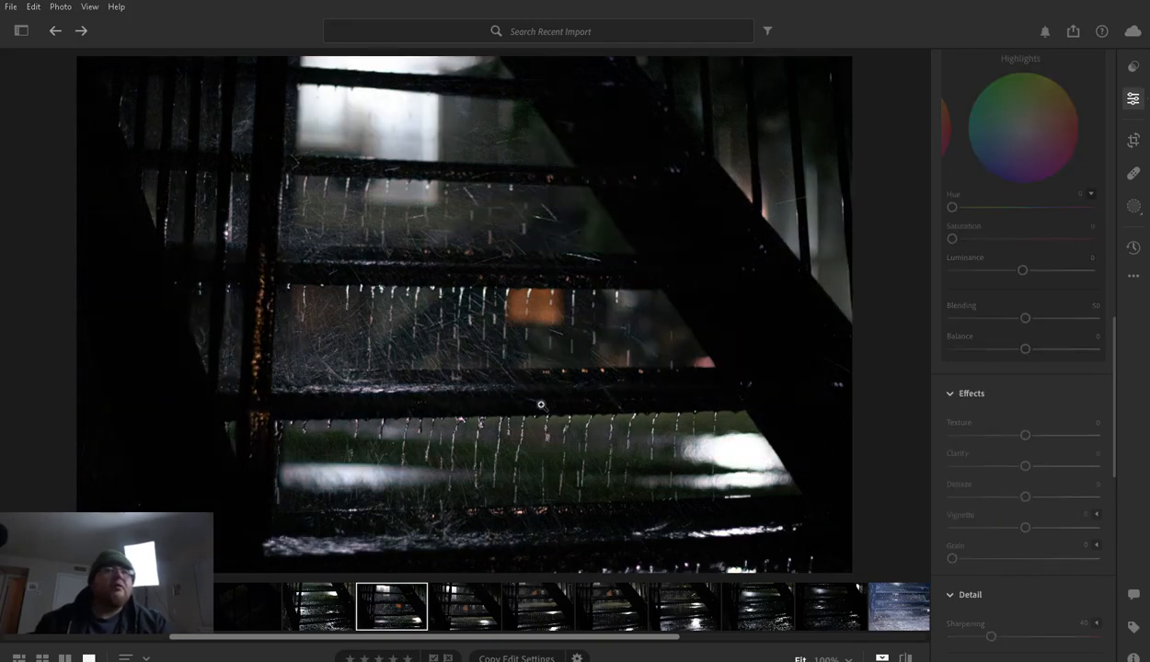
pyautogui.press('\\')
pyautogui.press('\\')
pyautogui.press('\\')
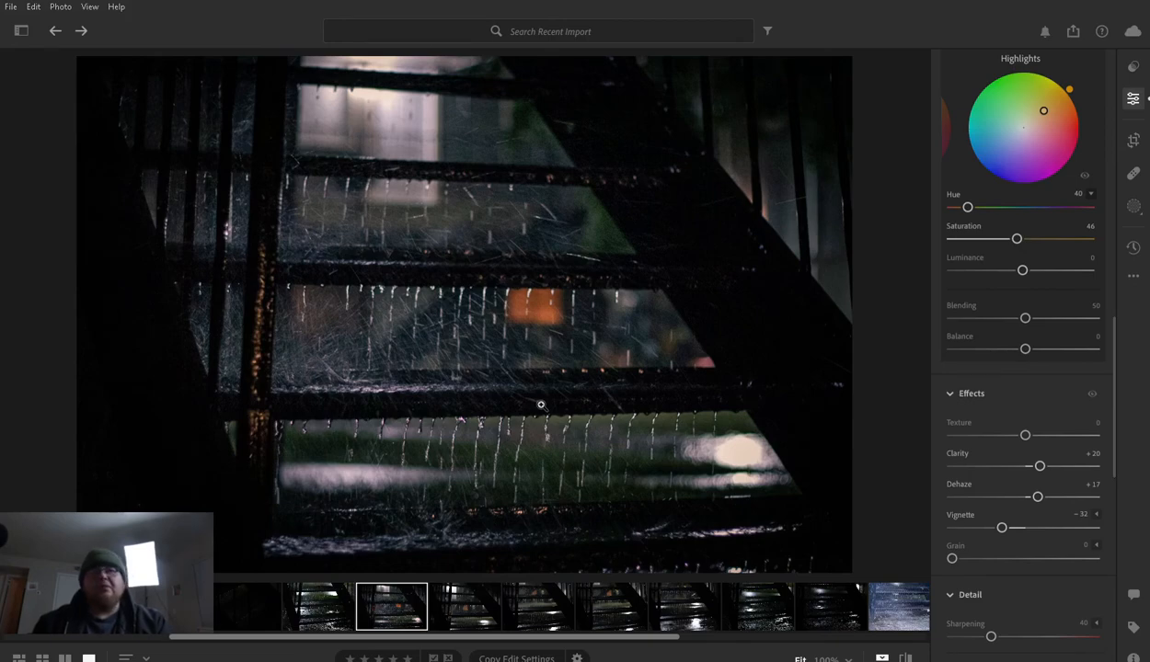
pyautogui.press('\\')
pyautogui.press('\\')
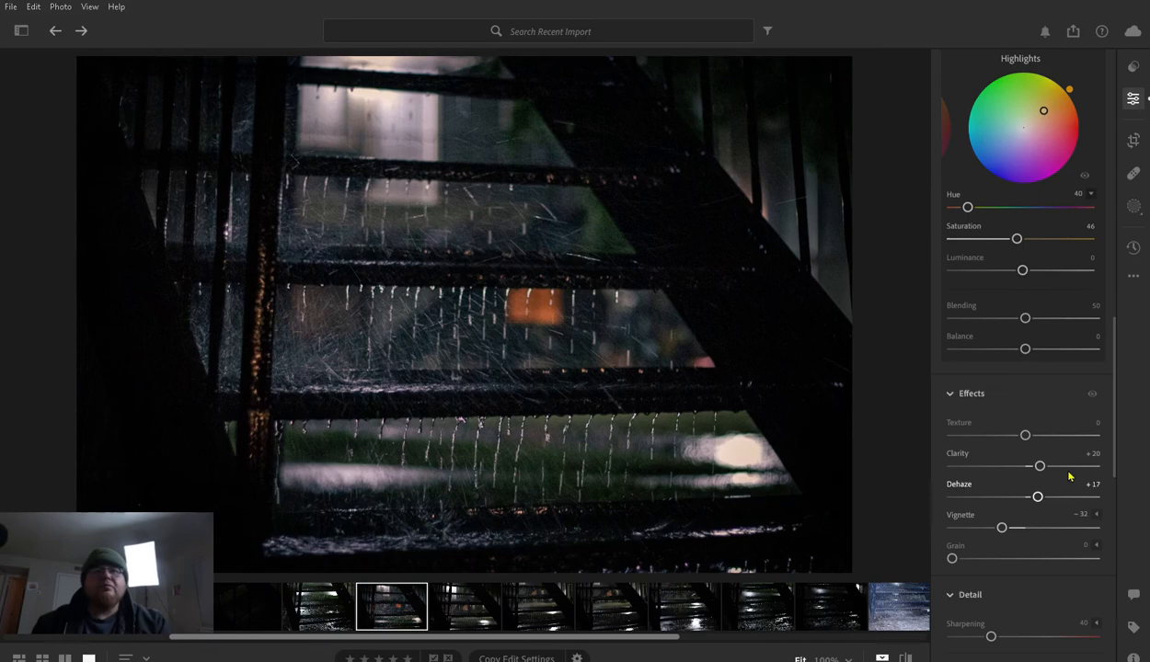
# - Try the Grain effect at its maximum and reset it
pyautogui.scroll(-1, 1026, 509)
pyautogui.moveTo(953, 520); pyautogui.dragTo(1117, 520)
pyautogui.doubleClick(963, 500)
# - Look through the Detail, Noise Reduction, Optics and Geometry settings and return to the Light settings
pyautogui.scroll(-3, 1009, 517)
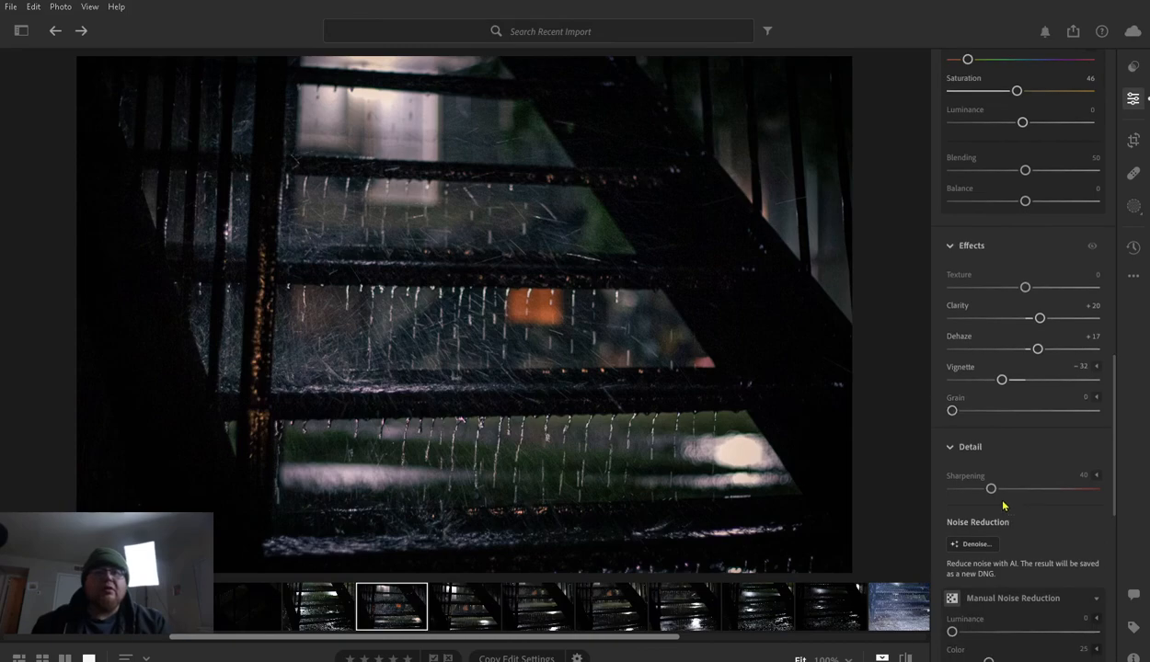
pyautogui.scroll(-13, 1004, 505)
pyautogui.scroll(-3, 1004, 506)
pyautogui.scroll(4, 1003, 506)
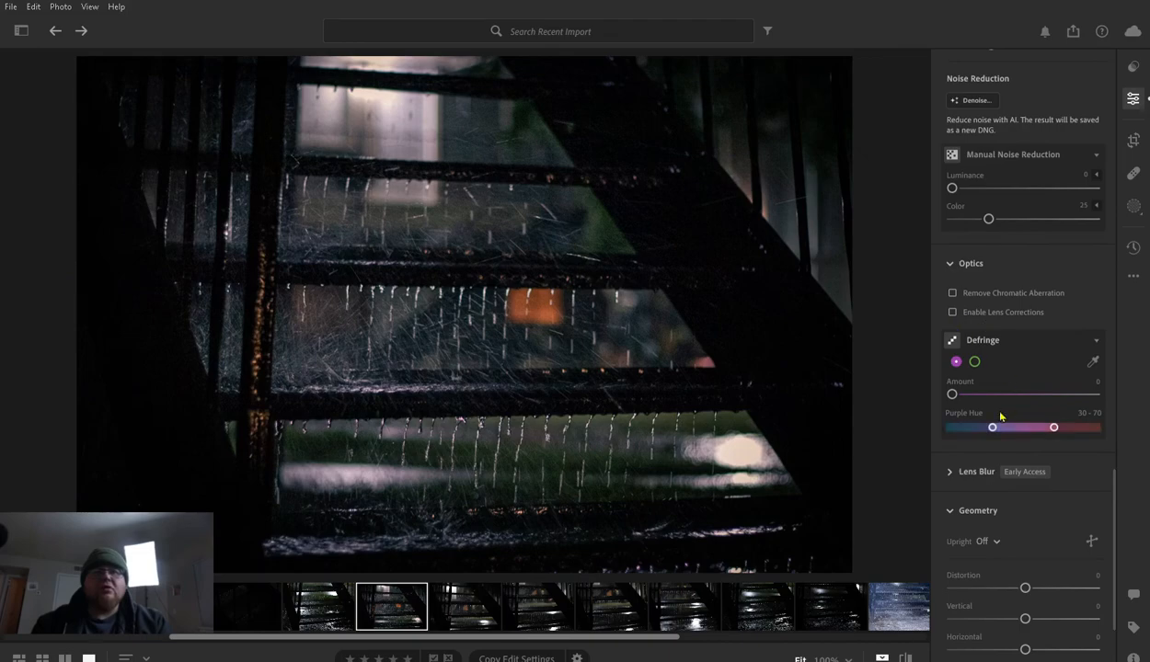
pyautogui.scroll(7, 1012, 422)
pyautogui.scroll(20, 1013, 423)
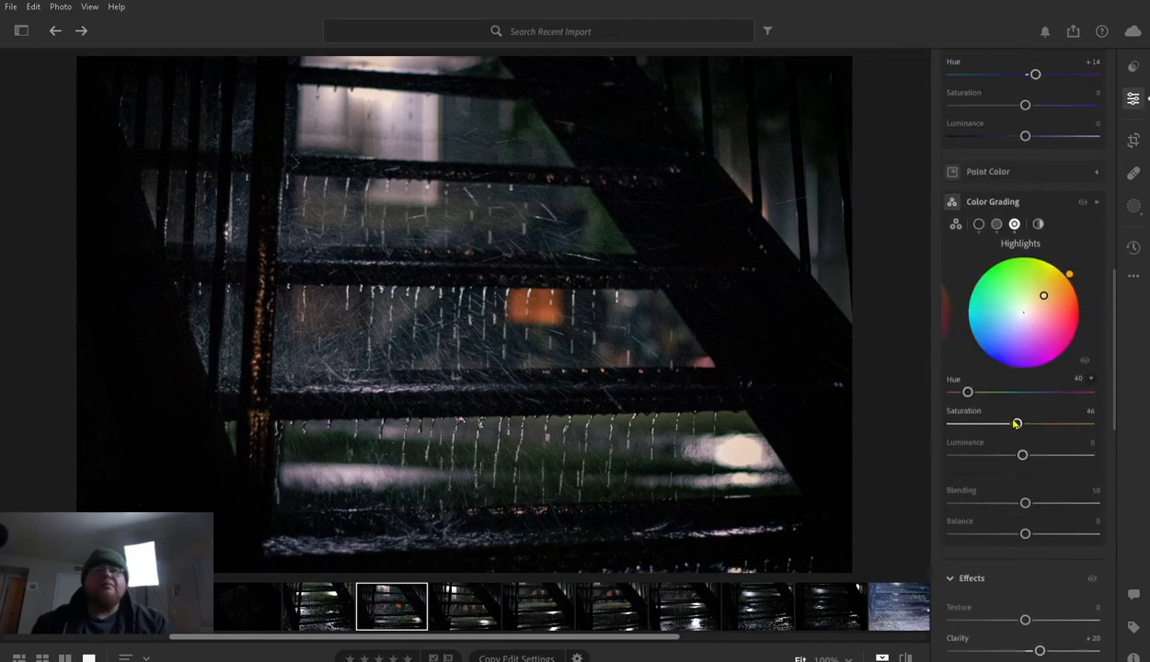
pyautogui.scroll(15, 1013, 423)
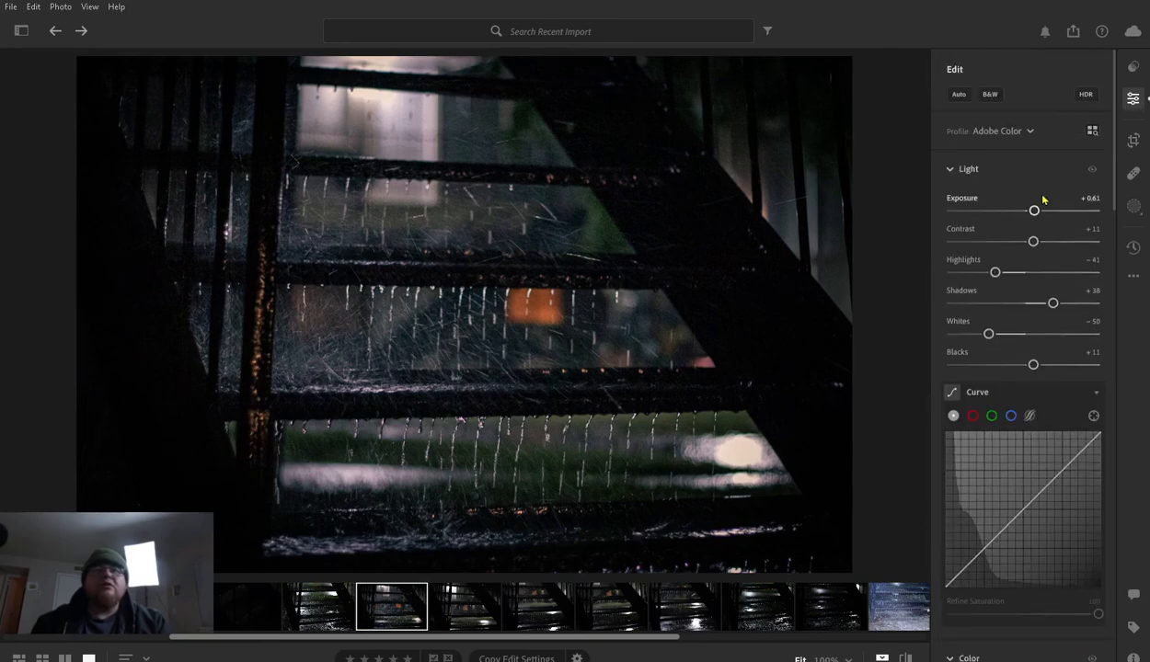
# - Set the white balance Temp to 3,756 and compare the edit with the original photo
pyautogui.moveTo(1037, 197)
pyautogui.mouseDown()
pyautogui.moveTo(1049, 199)
pyautogui.moveTo(1038, 202)
pyautogui.mouseUp()
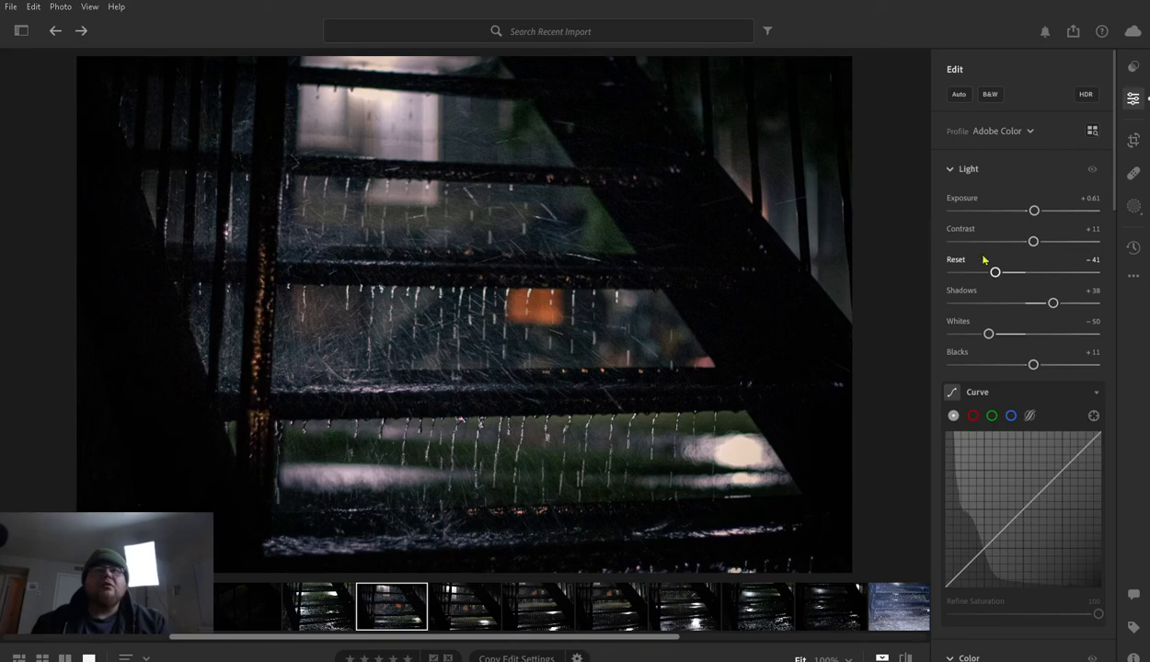
pyautogui.scroll(-5, 991, 346)
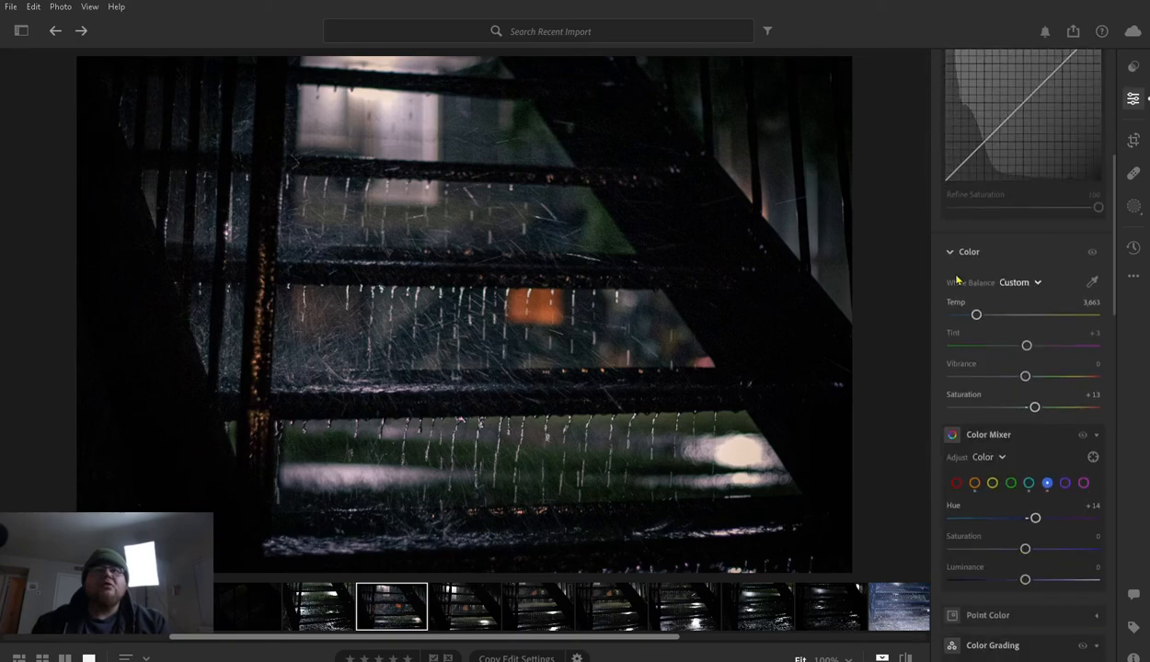
pyautogui.moveTo(977, 303); pyautogui.dragTo(978, 305)
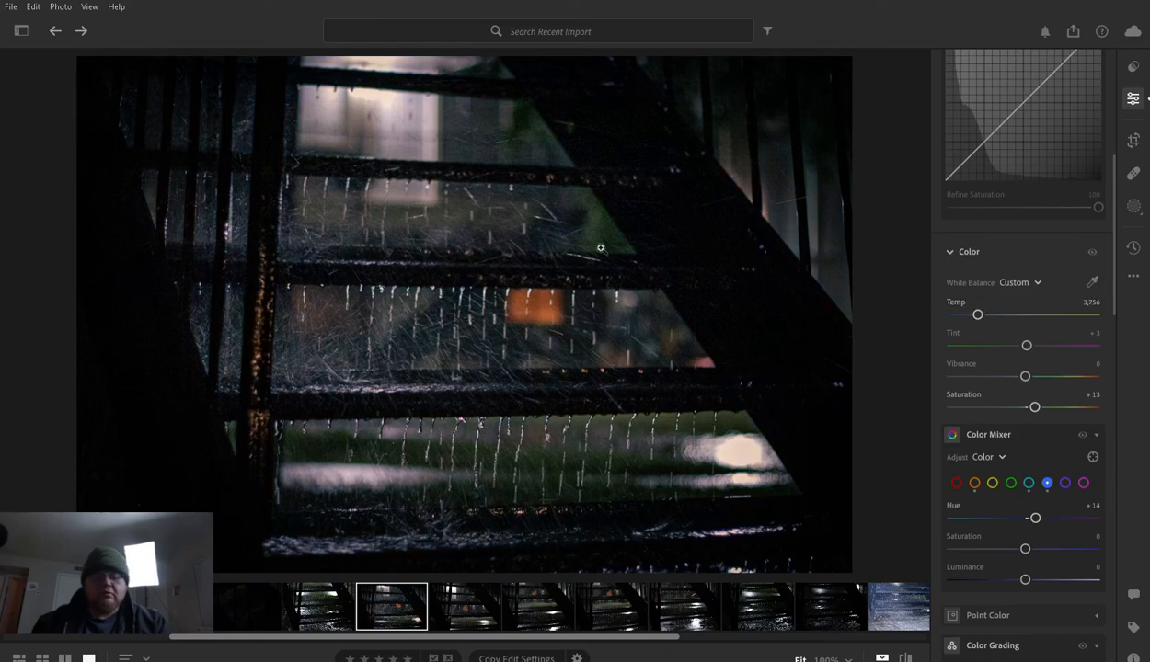
pyautogui.press('\\')
pyautogui.press('\\')
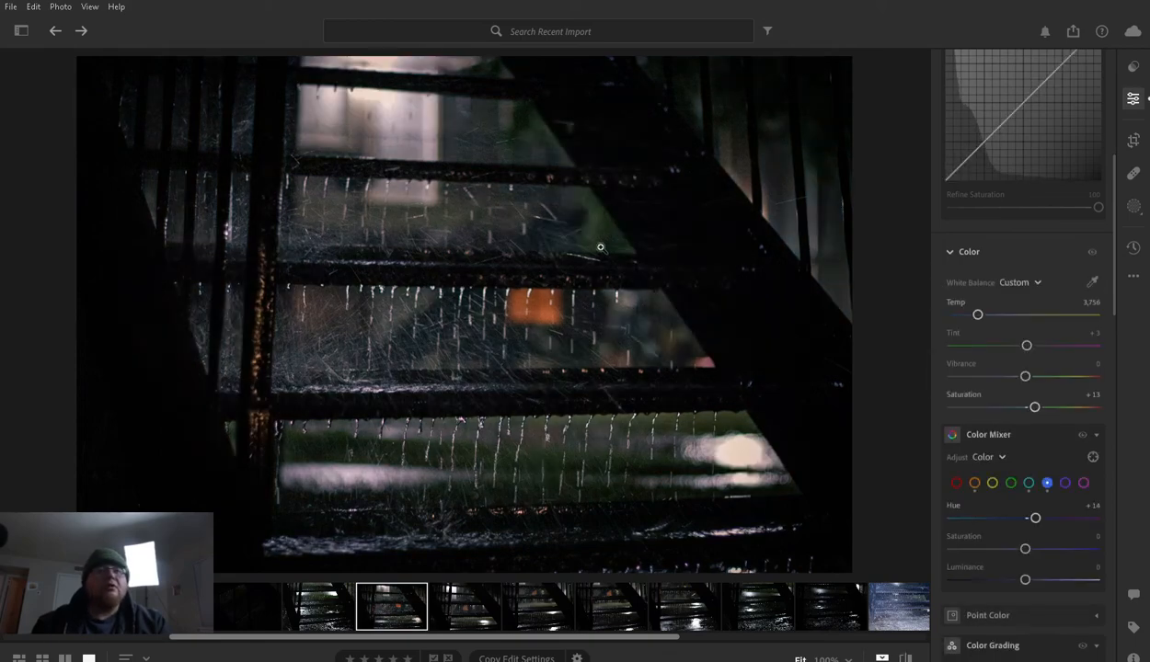
pyautogui.press('\\')
pyautogui.press('\\')
pyautogui.press('\\')
pyautogui.press('\\')
# - Inspect the water drips below the stair tread at 100% zoom and return to the full view
pyautogui.click(497, 417)
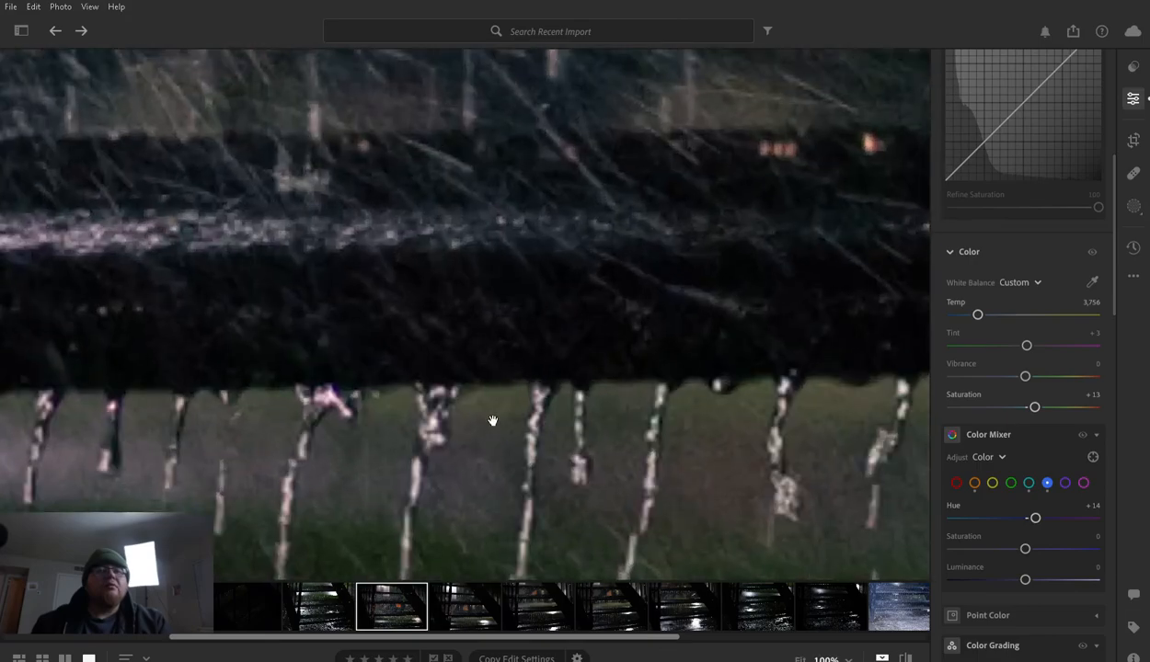
pyautogui.moveTo(453, 442); pyautogui.dragTo(526, 224)
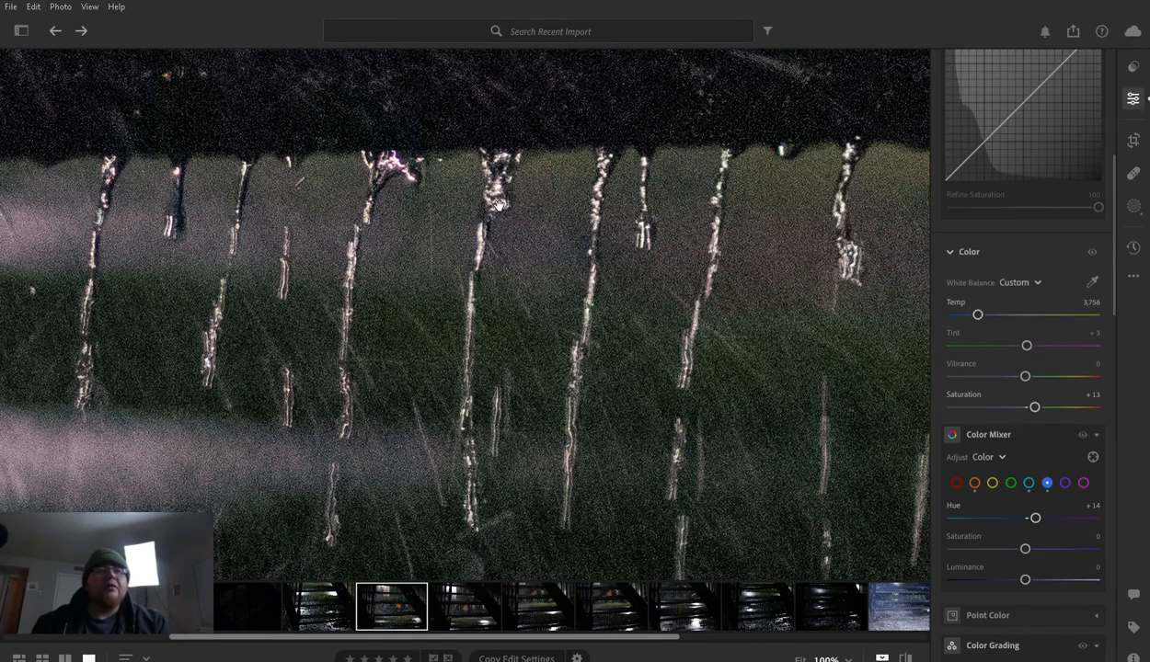
pyautogui.click(478, 217)
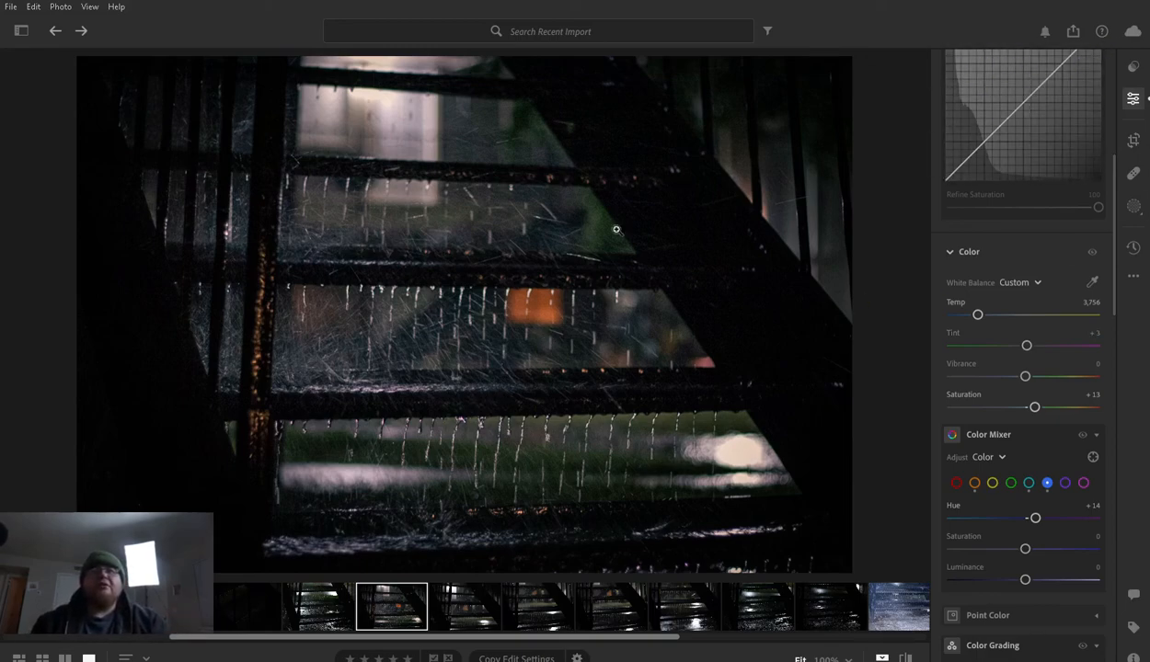
# - Compare the edited staircase photo with the neighbouring unedited shots and with its own original version
pyautogui.press('Right')
pyautogui.press('Right')
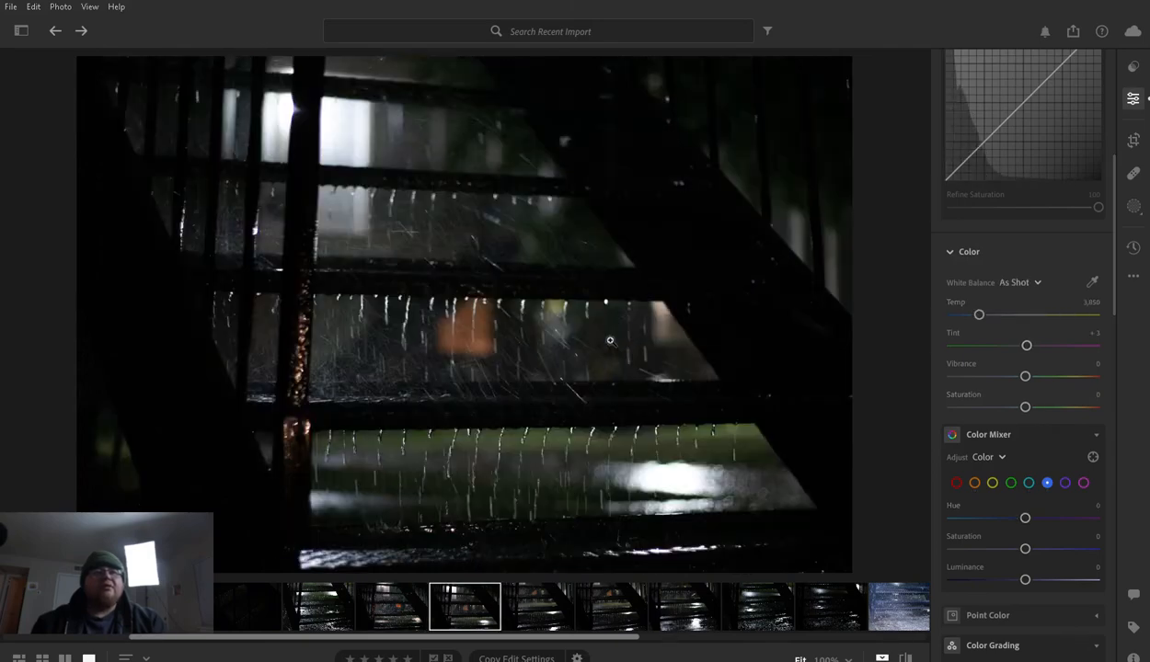
pyautogui.press('Right')
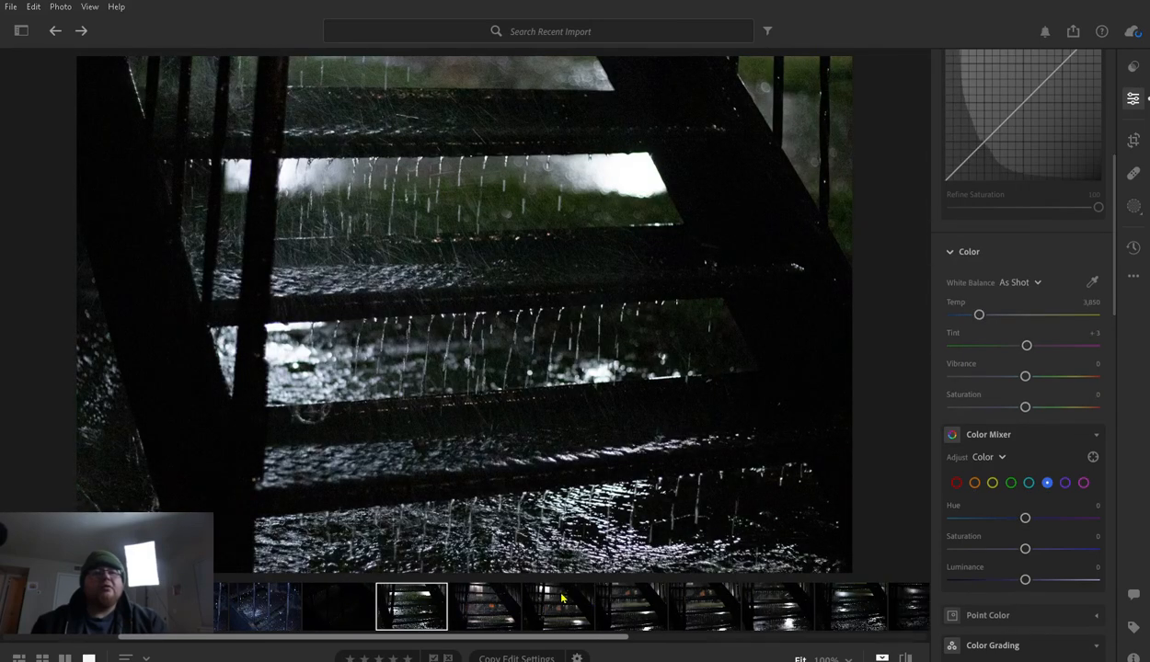
pyautogui.click(565, 596)
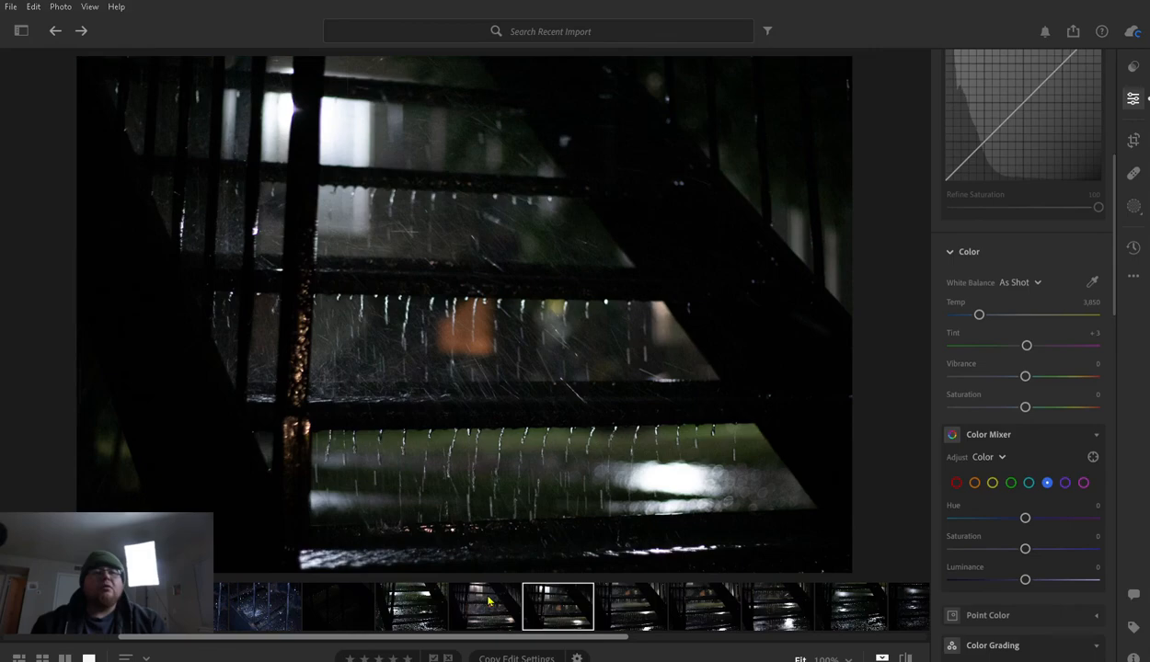
pyautogui.click(488, 601)
pyautogui.click(562, 598)
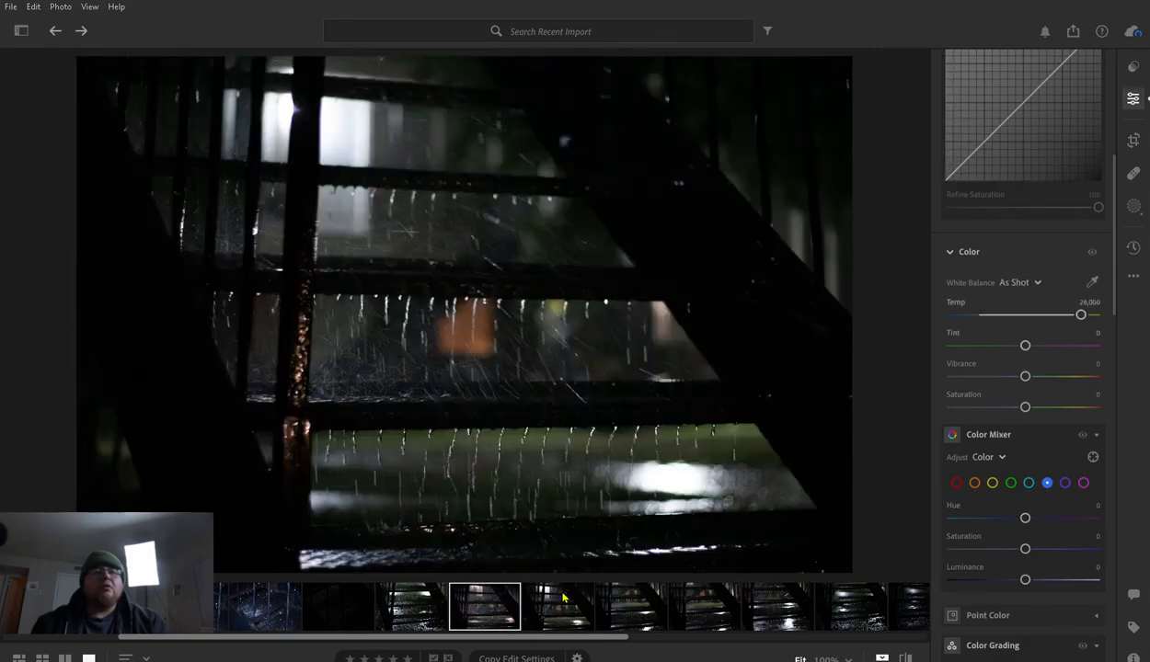
pyautogui.click(482, 596)
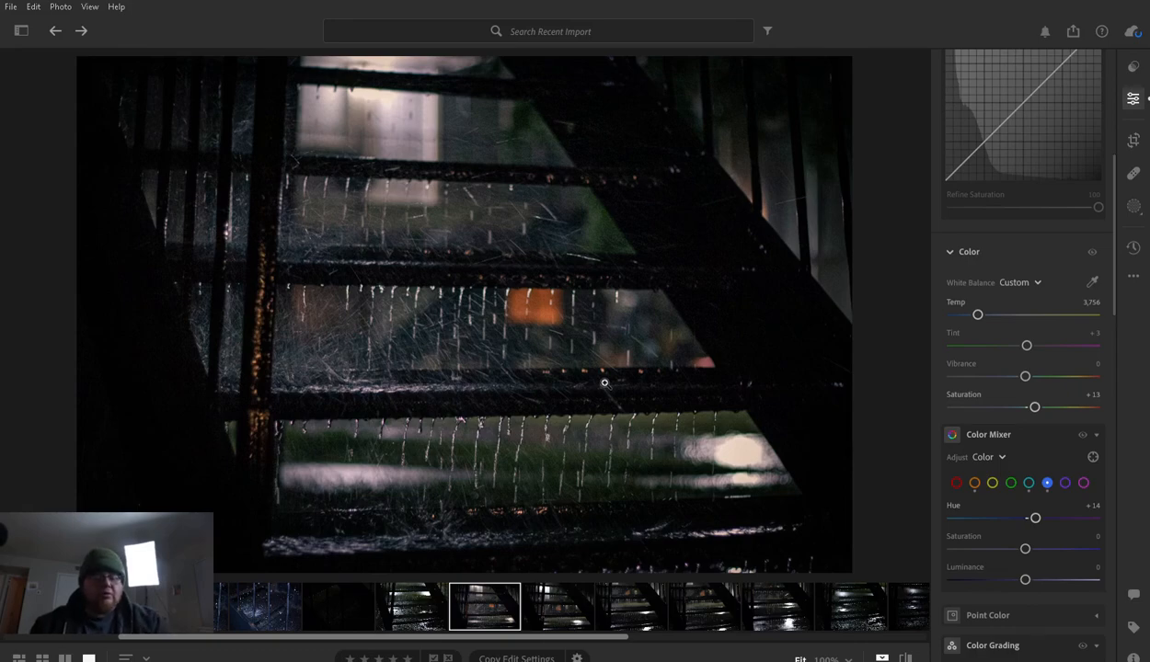
pyautogui.press('\\')
pyautogui.press('\\')
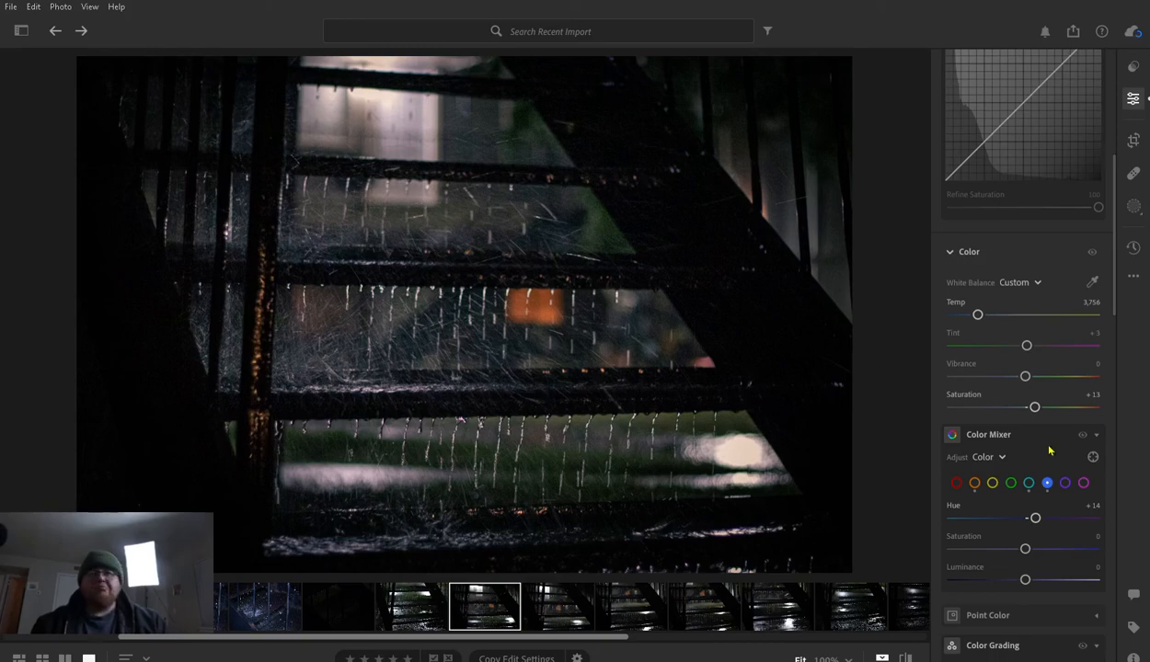
# - Review the remaining Detail and Optics settings and check the finished edit against the original photo
pyautogui.scroll(-10, 1047, 455)
pyautogui.scroll(-8, 1047, 460)
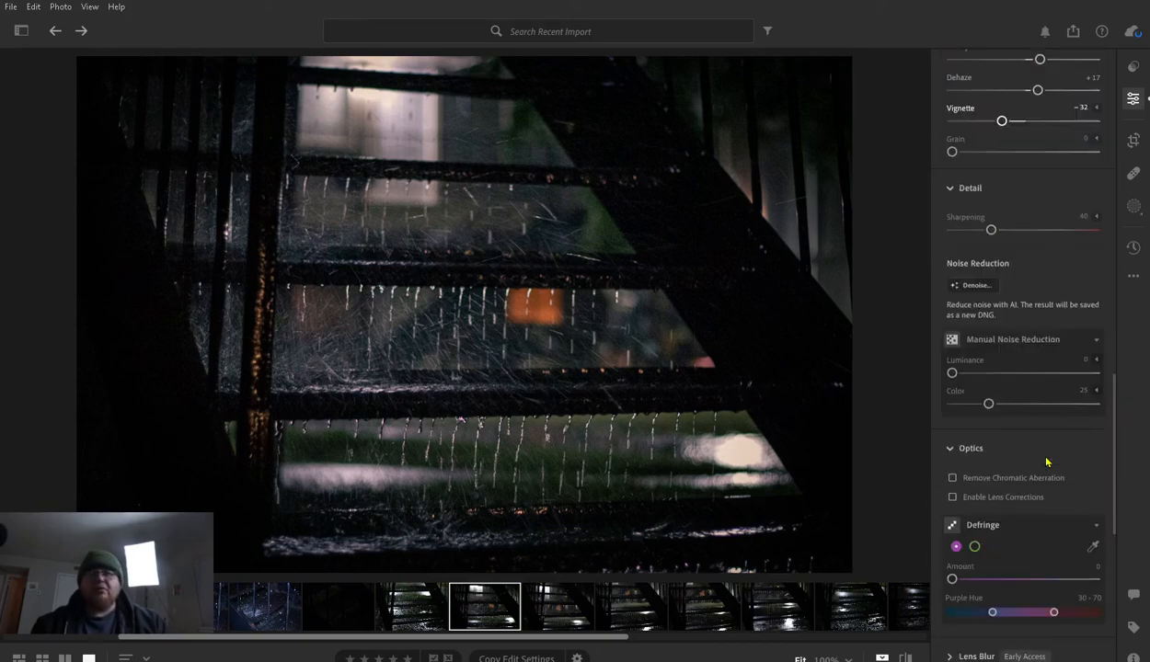
pyautogui.scroll(-2, 1046, 463)
pyautogui.scroll(5, 1045, 465)
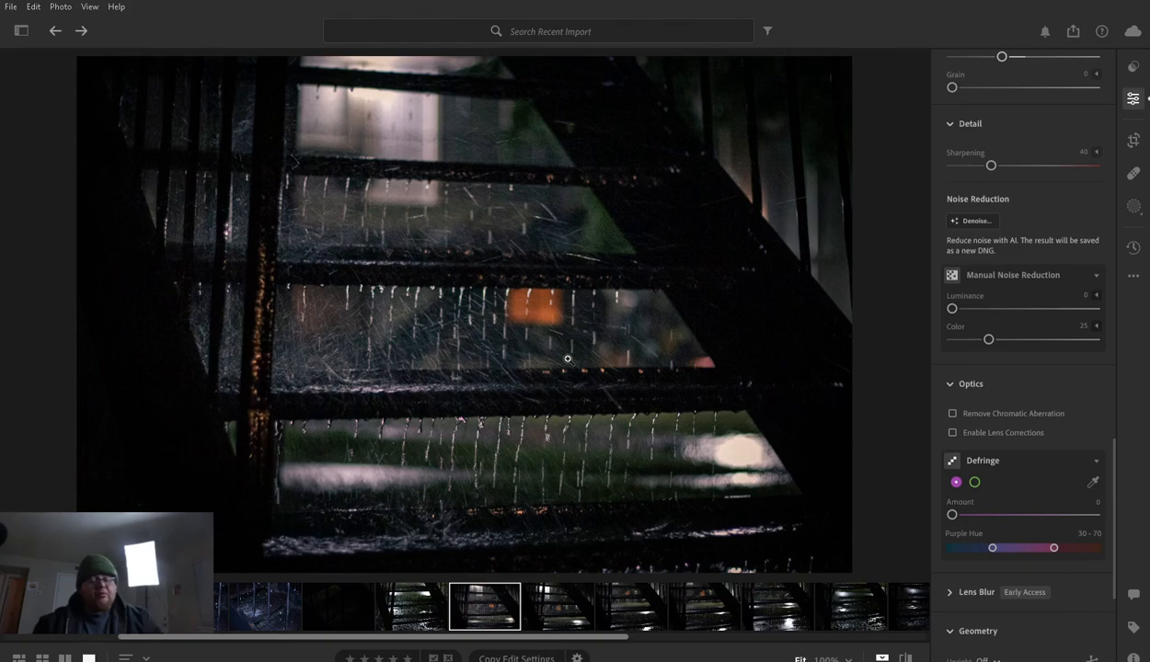
pyautogui.press('\\')
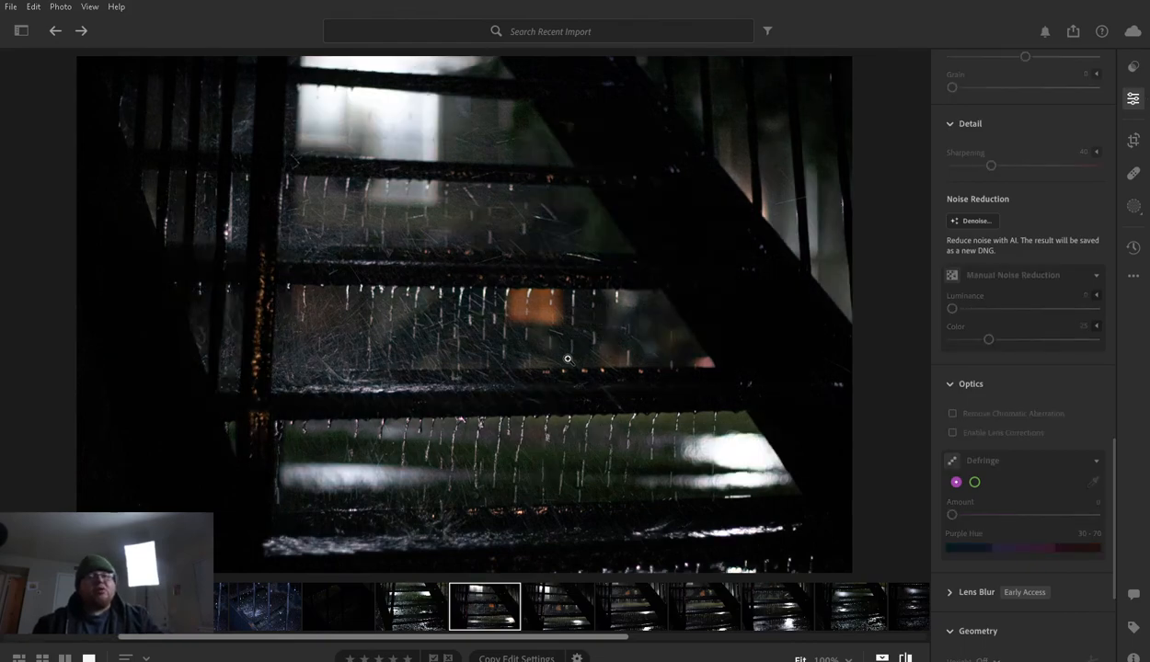
pyautogui.press('\\')
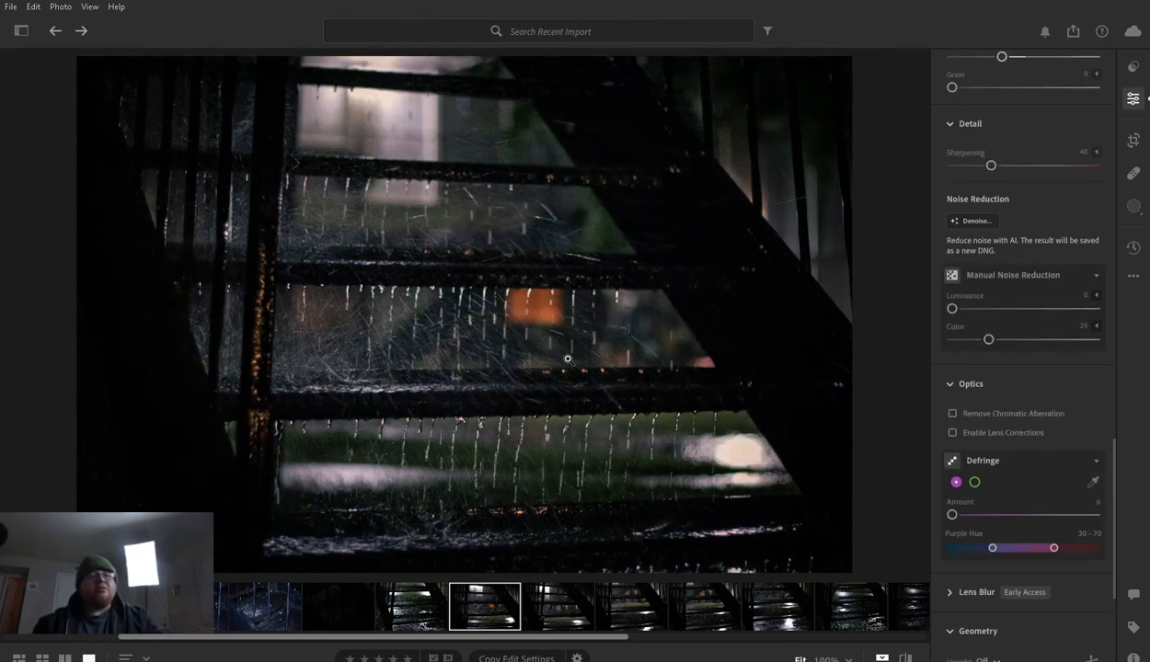
pyautogui.press('\\')
pyautogui.press('\\')
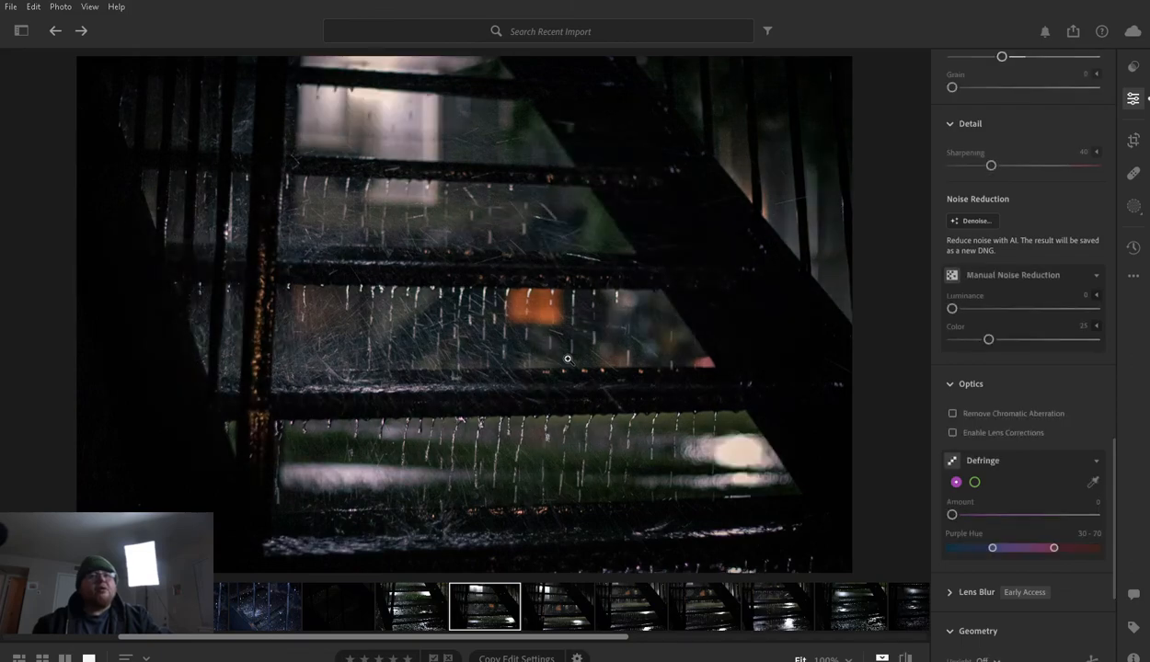